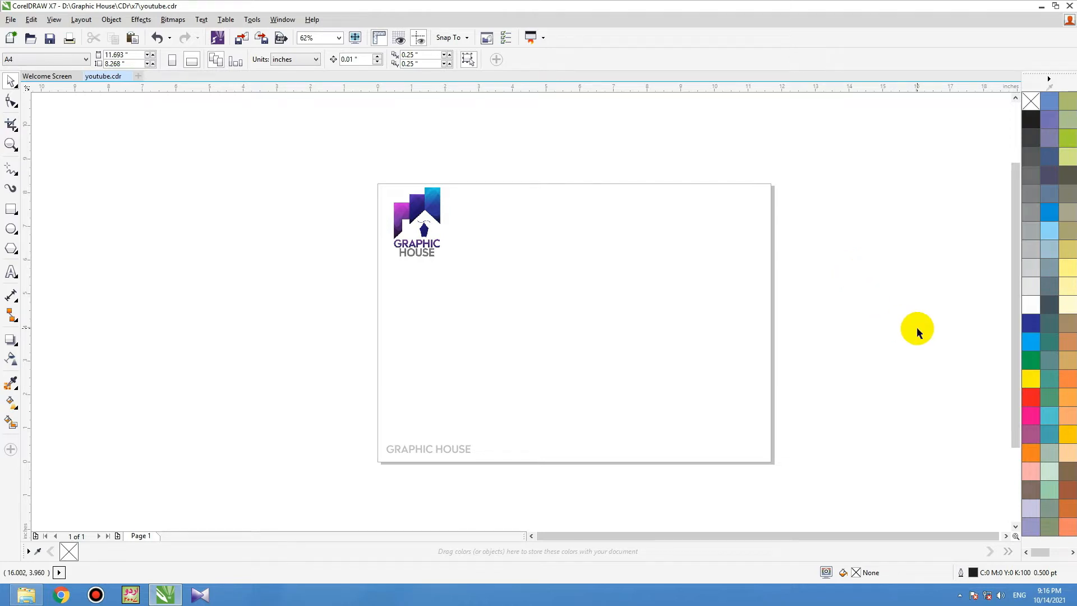
# - Draw a circle about 2.65 inches in diameter near the centre of the page and set its outline width to 2.0 pt
pyautogui.click(12, 230)
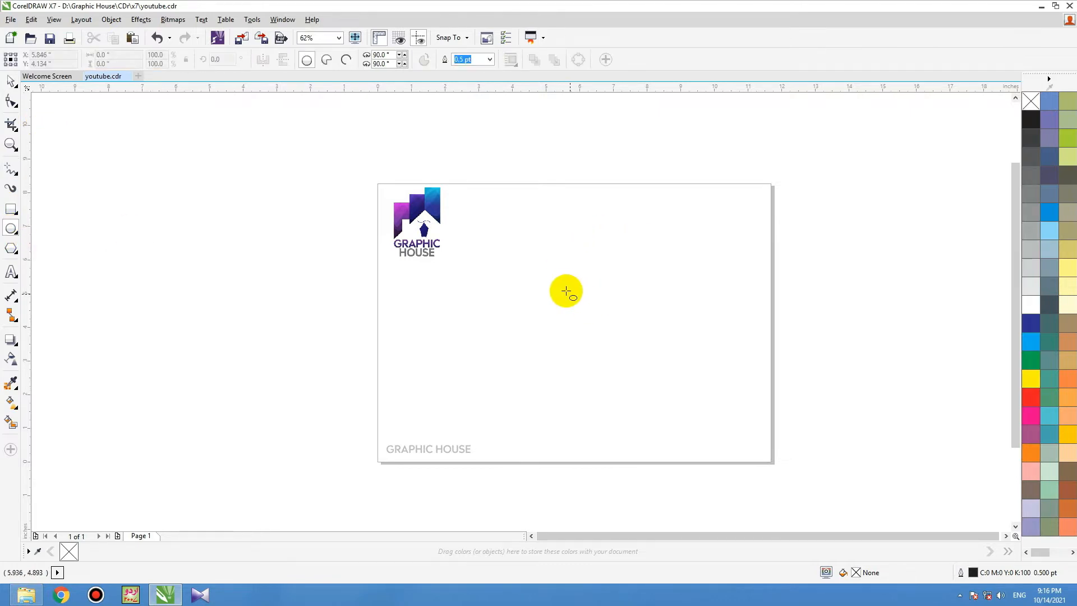
pyautogui.moveTo(542, 259); pyautogui.dragTo(606, 347)
pyautogui.press('space')
pyautogui.hotkey('shift', 'F2')
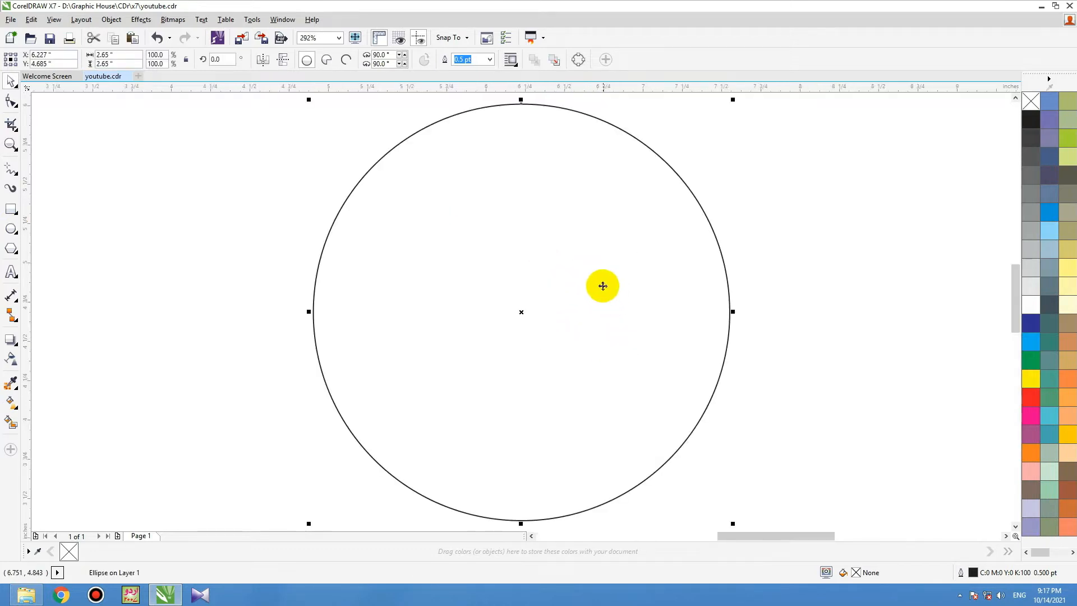
pyautogui.scroll(-2, 603, 286)
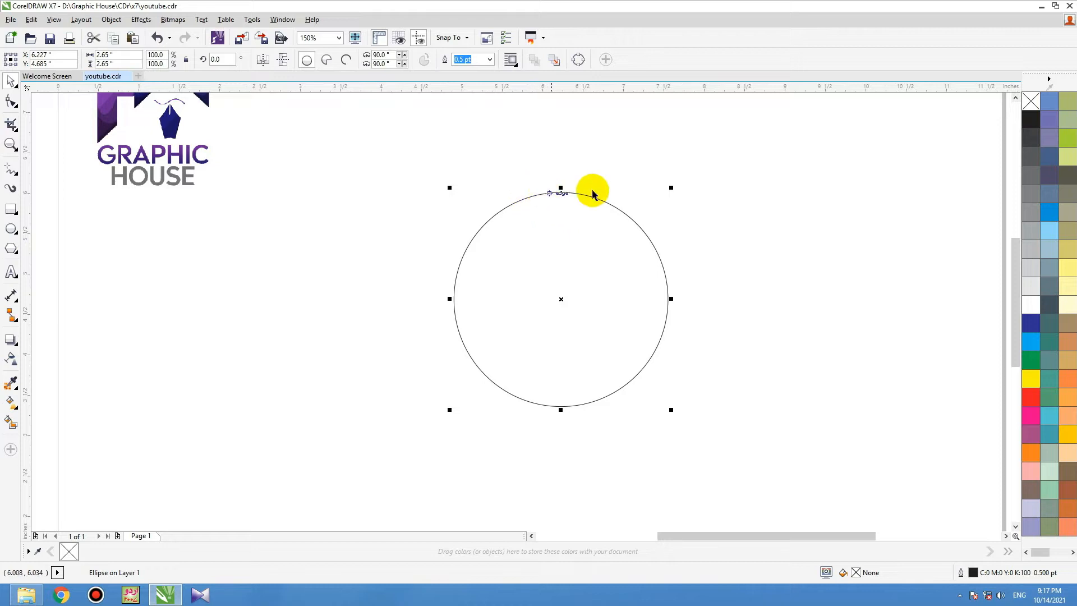
pyautogui.click(490, 59)
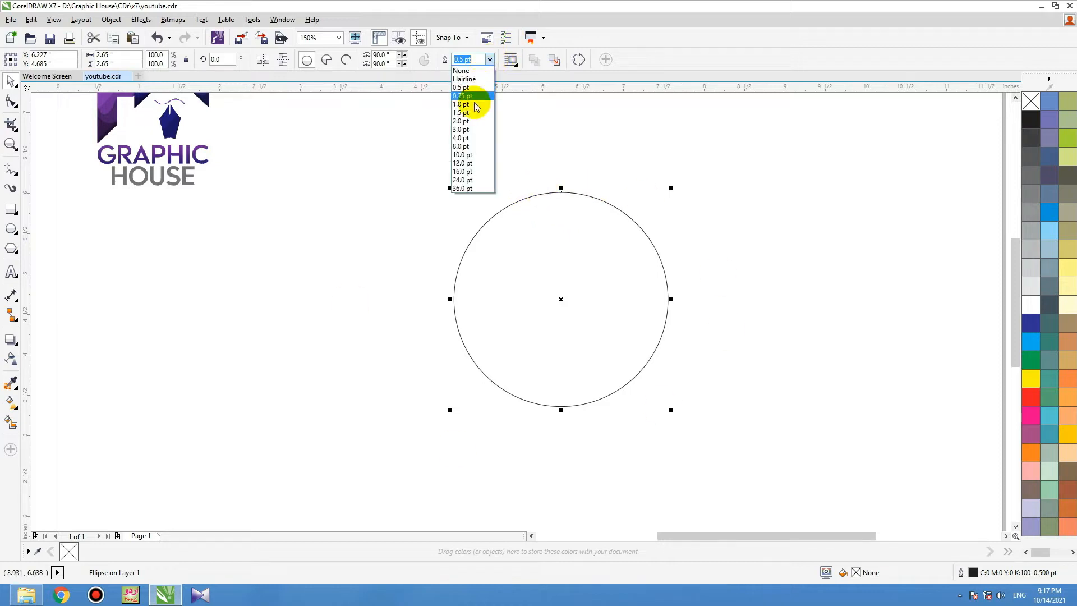
pyautogui.click(472, 120)
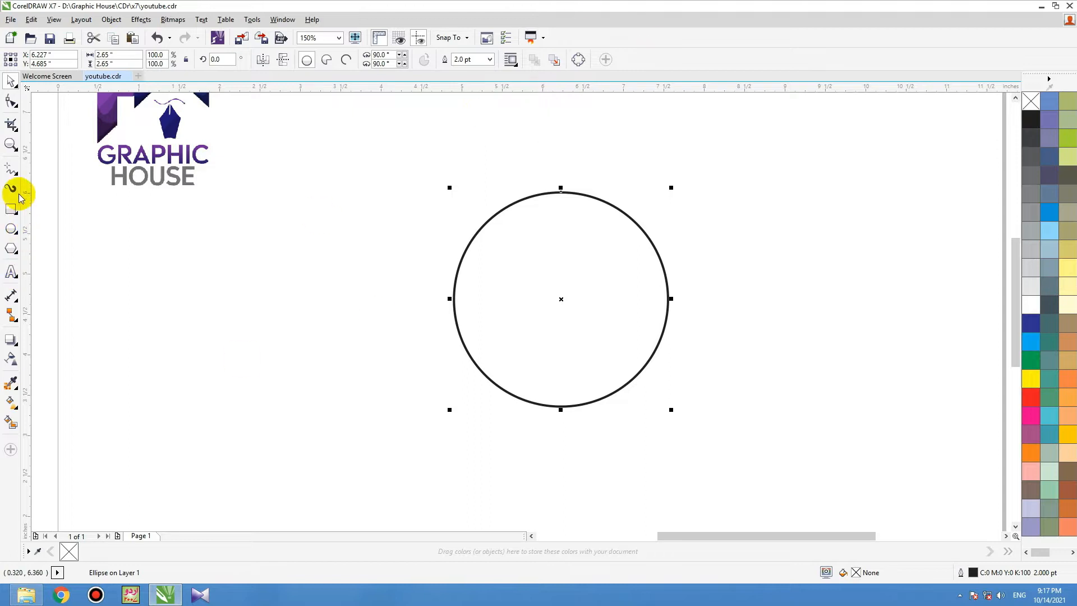
# - With the Bézier tool, draw a straight diagonal line about 1.74 by 1.81 inches beside the circle
pyautogui.click(17, 174)
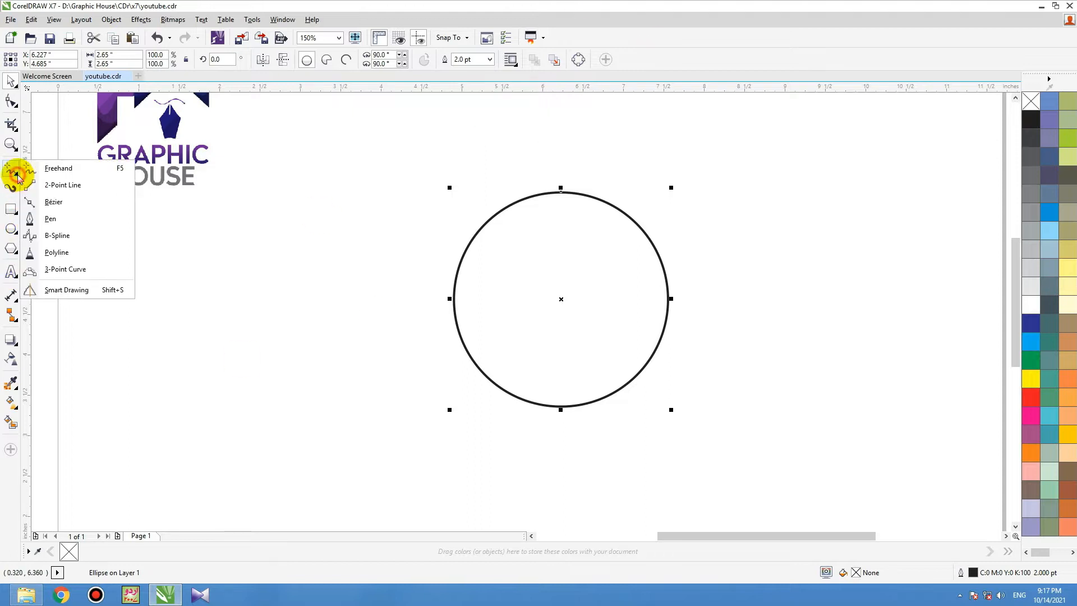
pyautogui.click(33, 203)
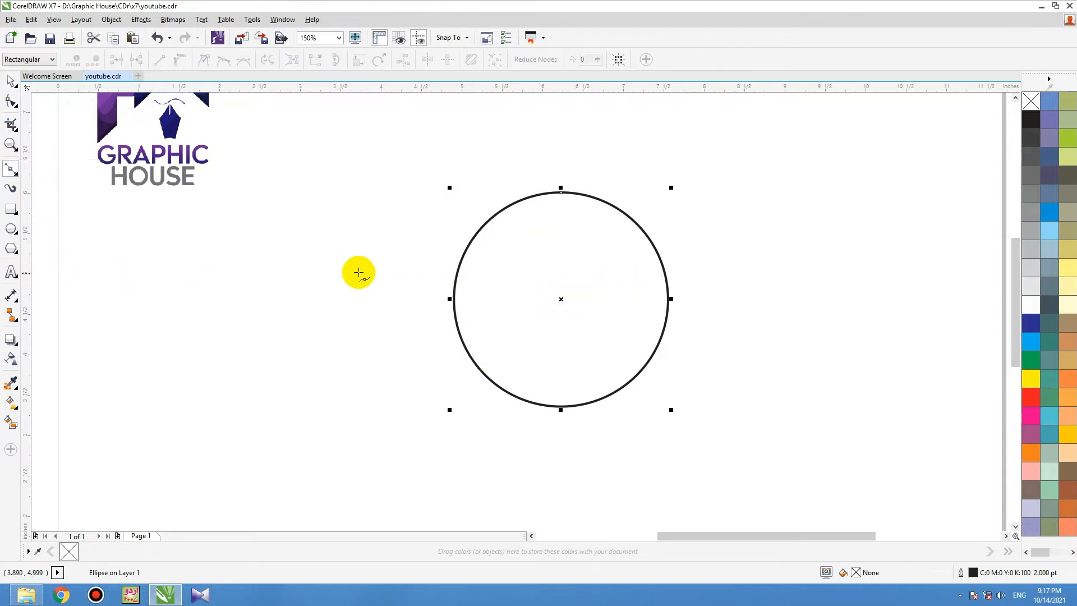
pyautogui.click(323, 245)
pyautogui.click(182, 391)
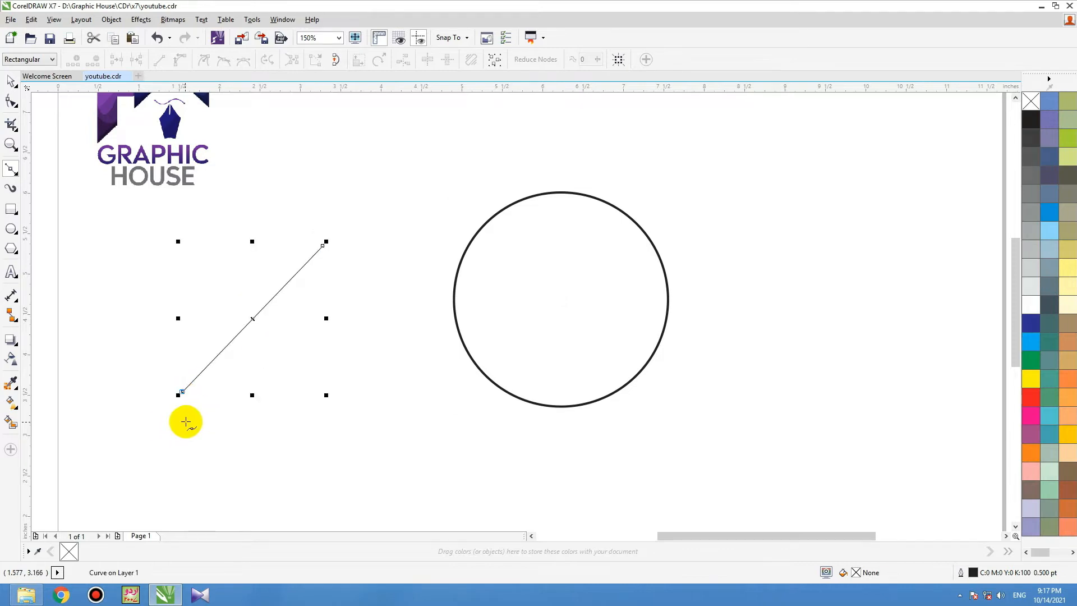
pyautogui.press('space')
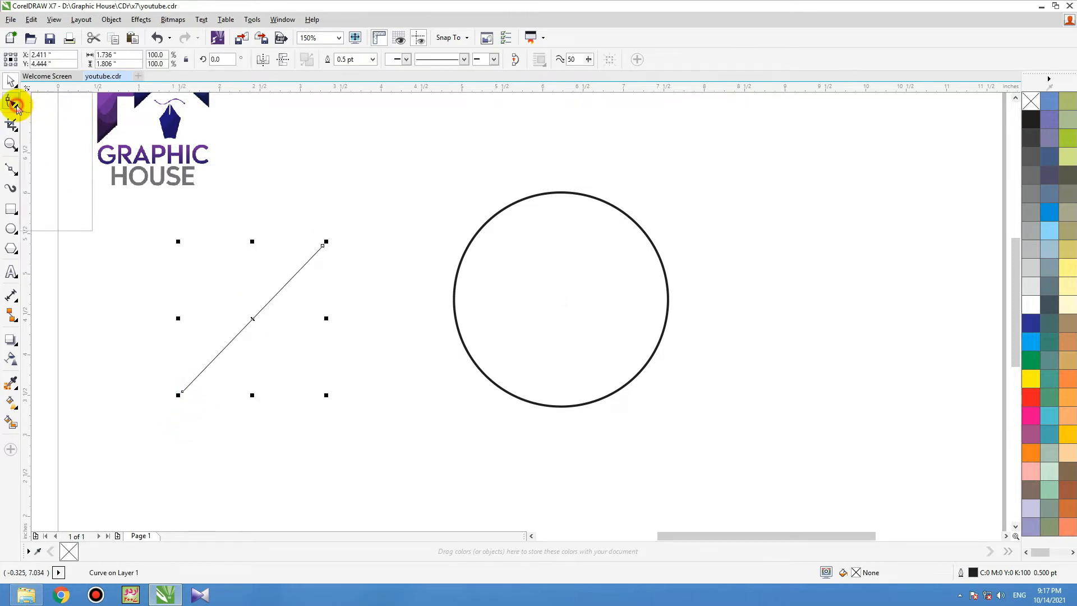
# - Convert the diagonal line to a curve and adjust the control handles at both ends to bend it into a soft S shape
pyautogui.click(16, 105)
pyautogui.click(34, 102)
pyautogui.moveTo(366, 186); pyautogui.dragTo(94, 479)
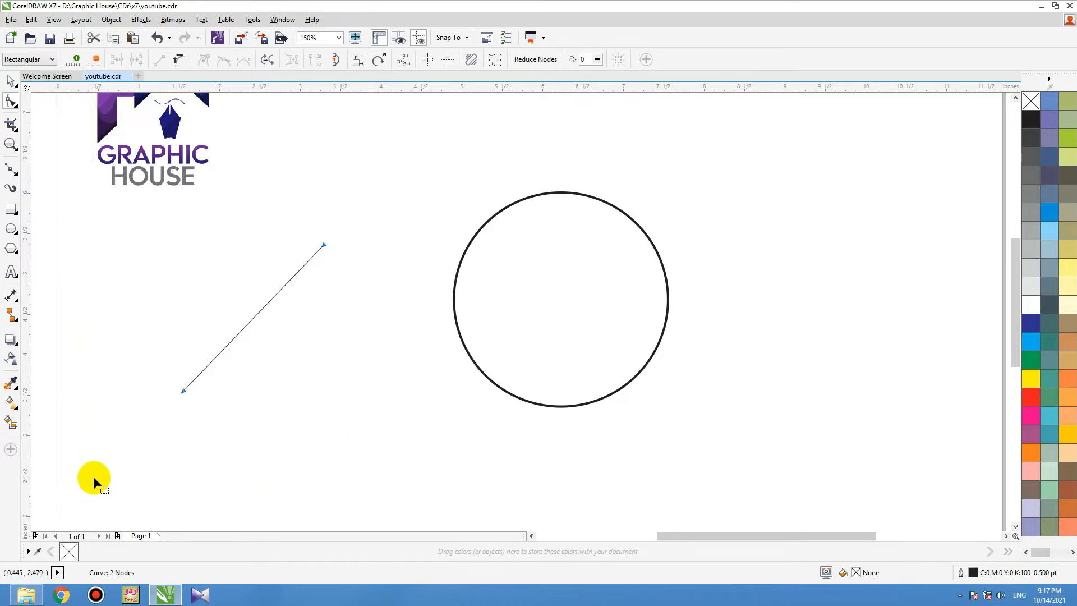
pyautogui.click(181, 62)
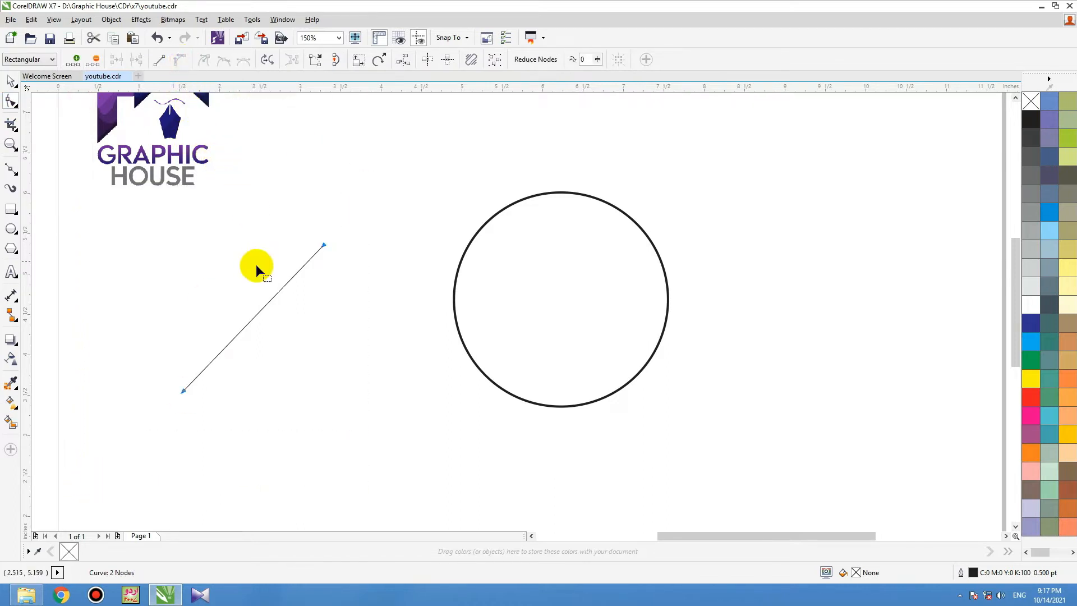
pyautogui.moveTo(180, 403); pyautogui.dragTo(180, 403)
pyautogui.moveTo(226, 344); pyautogui.dragTo(195, 303)
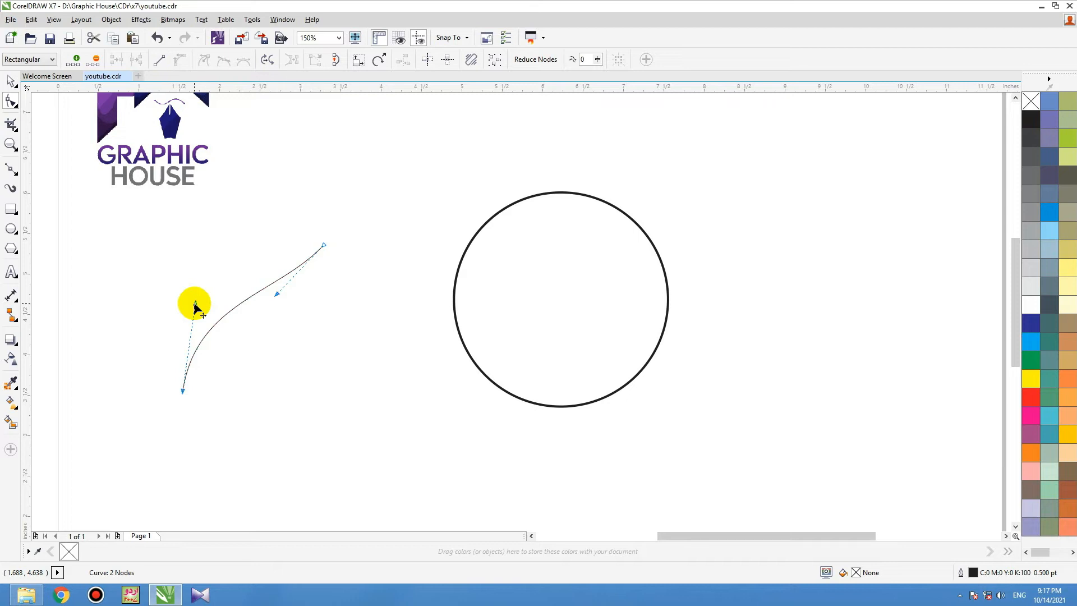
pyautogui.moveTo(275, 294); pyautogui.dragTo(284, 300)
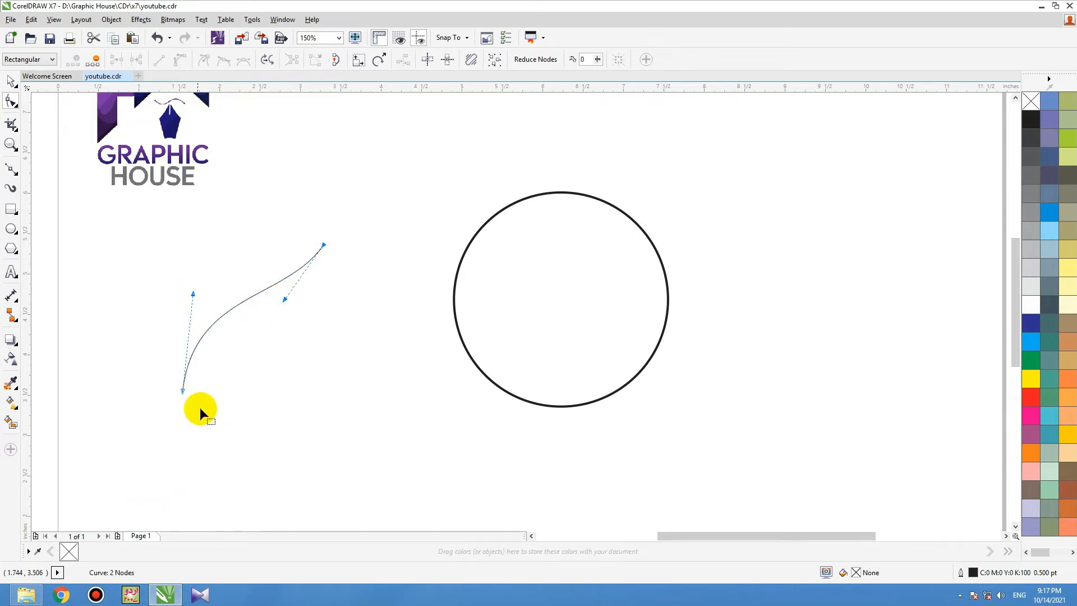
pyautogui.press('space')
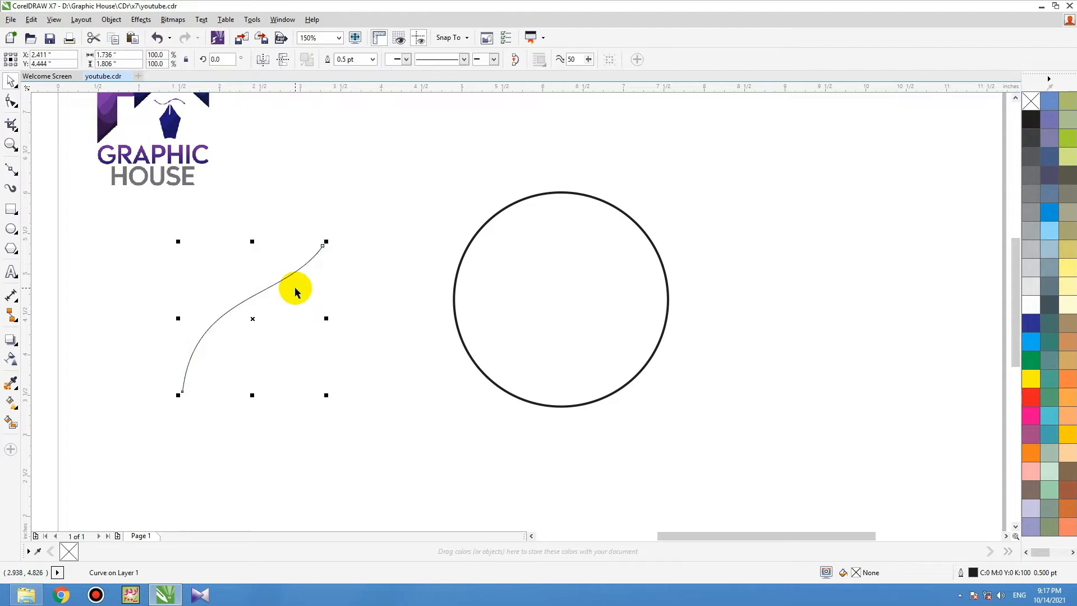
# - Mirror a copy of the curve horizontally to form a pointed dome about 3.47 inches wide, and move both halves onto the circle
pyautogui.moveTo(179, 319); pyautogui.dragTo(476, 315)
pyautogui.moveTo(529, 183); pyautogui.dragTo(146, 483)
pyautogui.moveTo(321, 317); pyautogui.dragTo(554, 350)
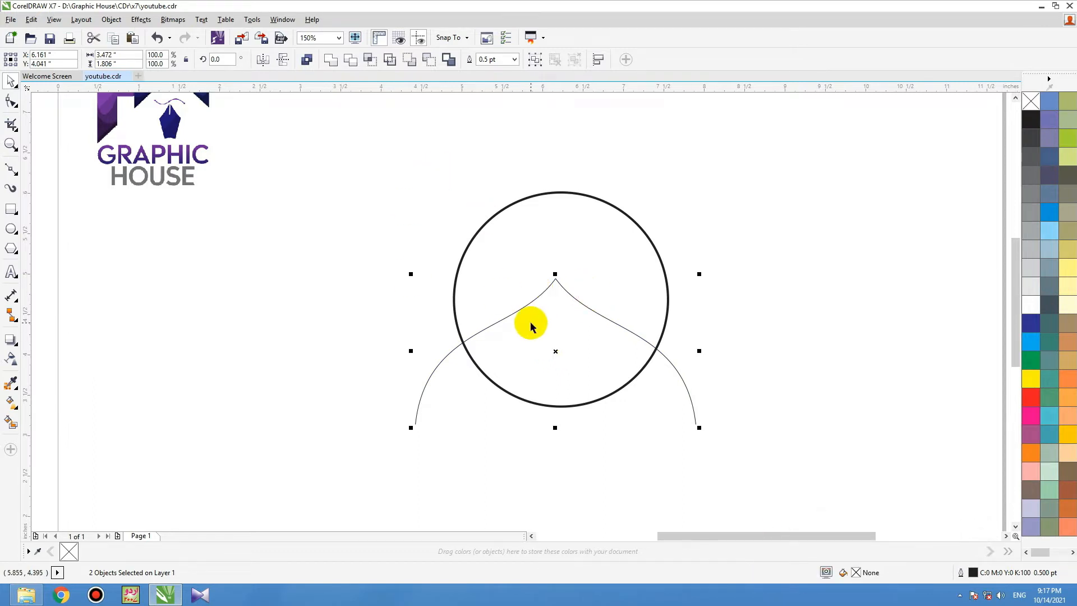
# - Combine the two dome halves into one curve and join their end nodes at the peak
pyautogui.hotkey('ctrl', 'l')
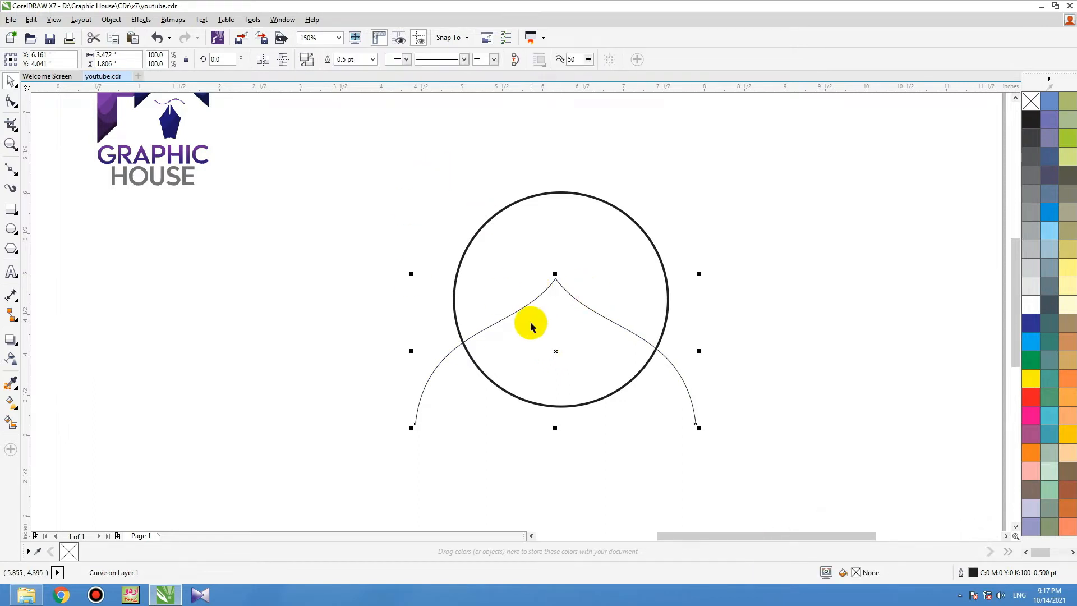
pyautogui.doubleClick(578, 303)
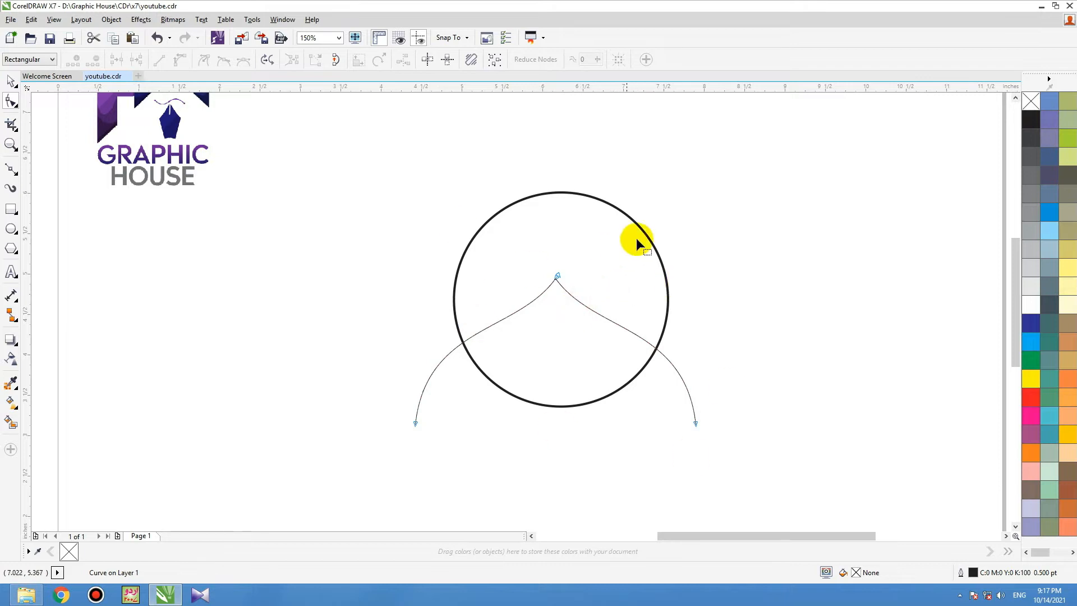
pyautogui.moveTo(506, 294); pyautogui.dragTo(506, 294)
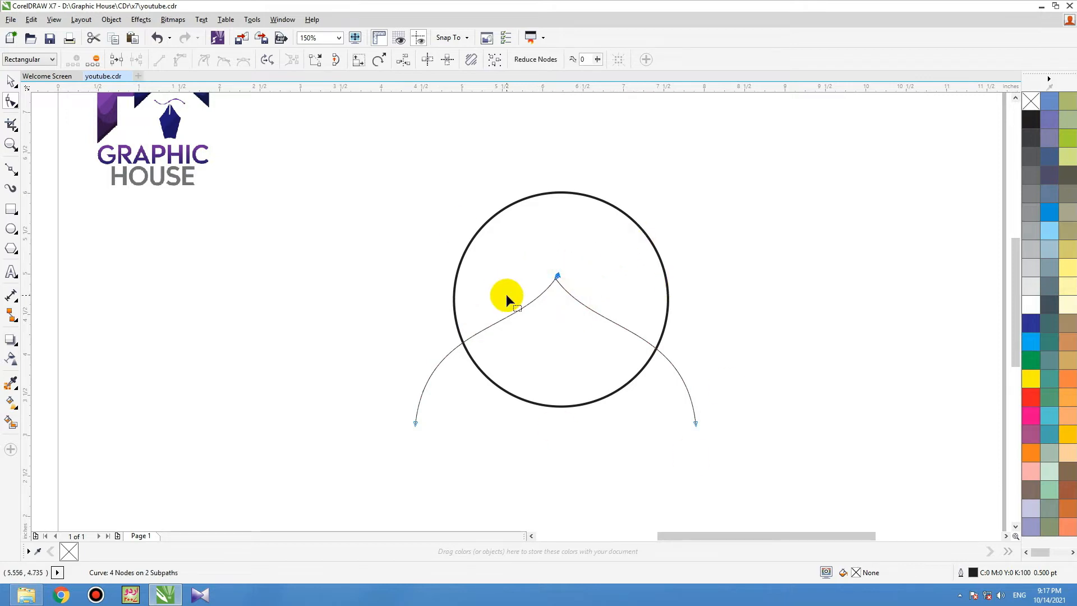
pyautogui.click(119, 61)
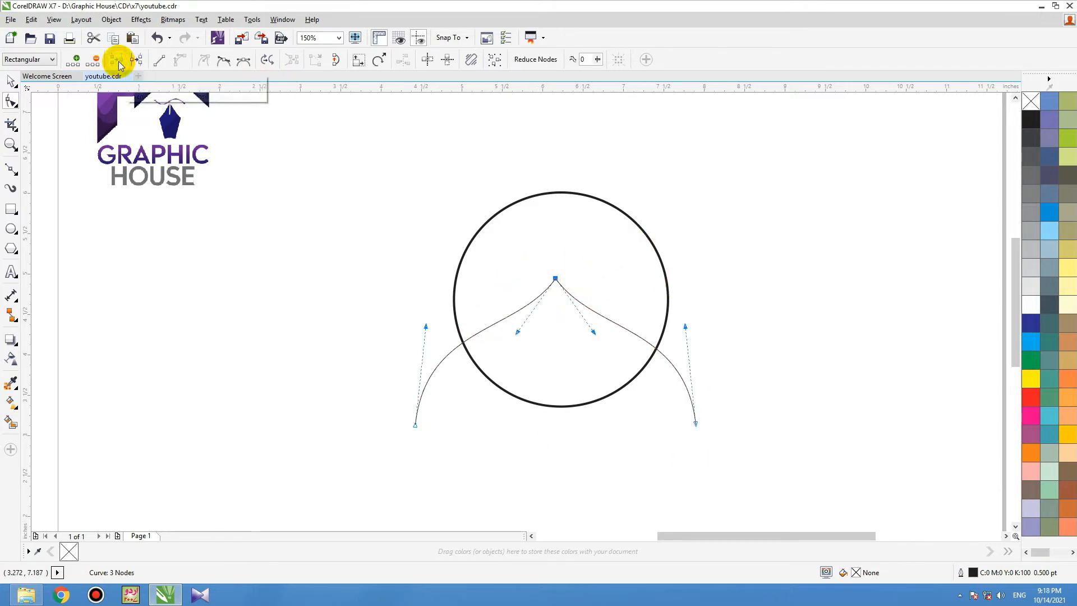
pyautogui.press('space')
# - Scale the dome curve to about 54%, roughly 1.875 by 0.975 inches, and centre it horizontally on the circle
pyautogui.moveTo(701, 274); pyautogui.dragTo(640, 309)
pyautogui.keyDown('shift'); pyautogui.click(650, 356); pyautogui.keyUp('shift')
pyautogui.click(716, 331)
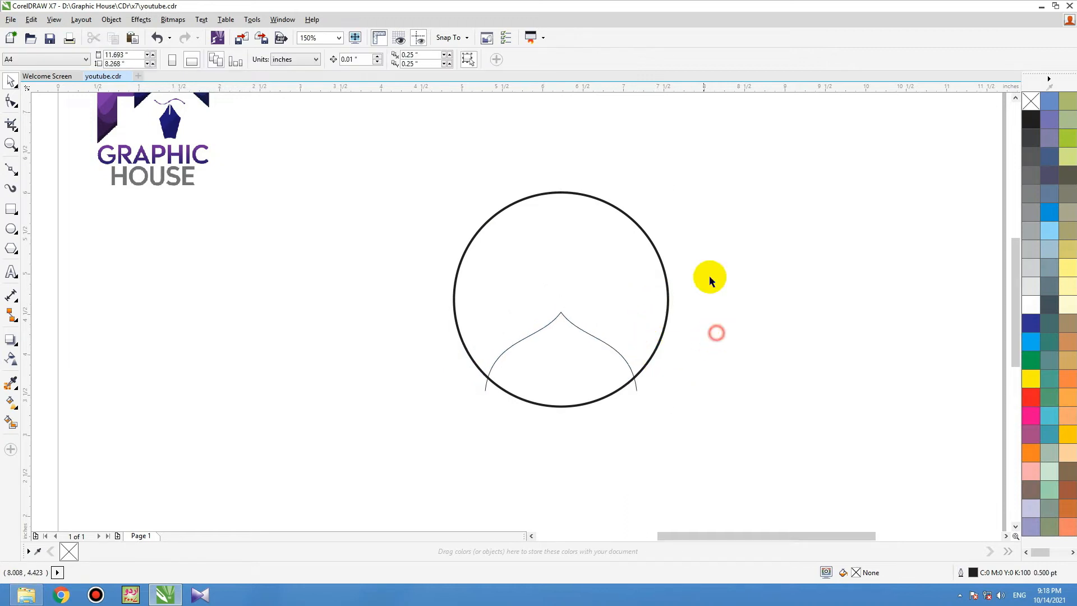
# - Select the dome curve together with the circle and set their outline width to 4.0 pt
pyautogui.press('F2')
pyautogui.moveTo(756, 263); pyautogui.dragTo(326, 567)
pyautogui.click(660, 269)
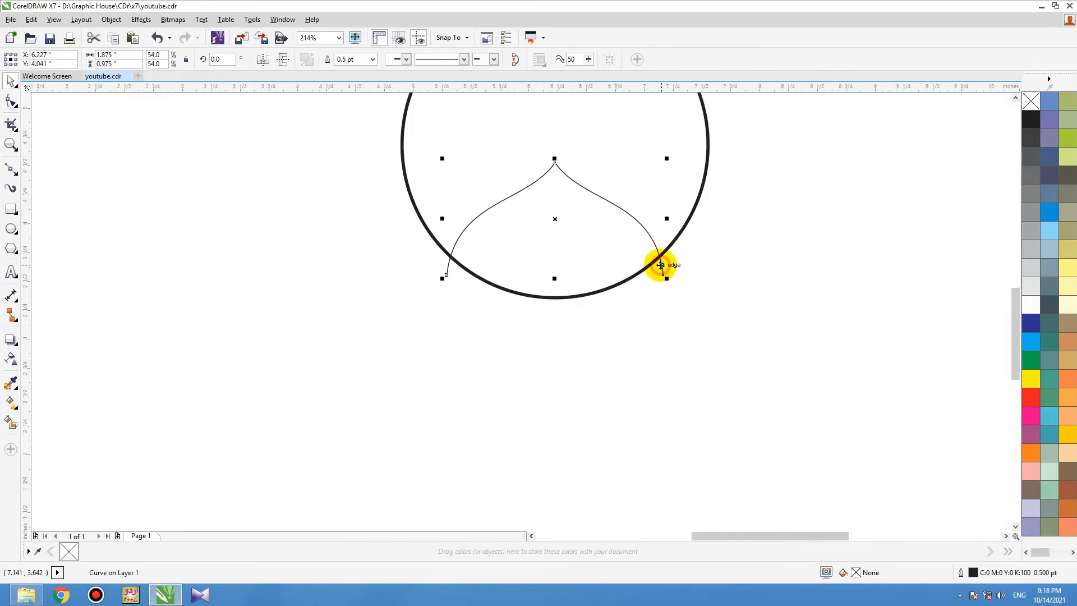
pyautogui.keyDown('shift'); pyautogui.click(671, 244); pyautogui.keyUp('shift')
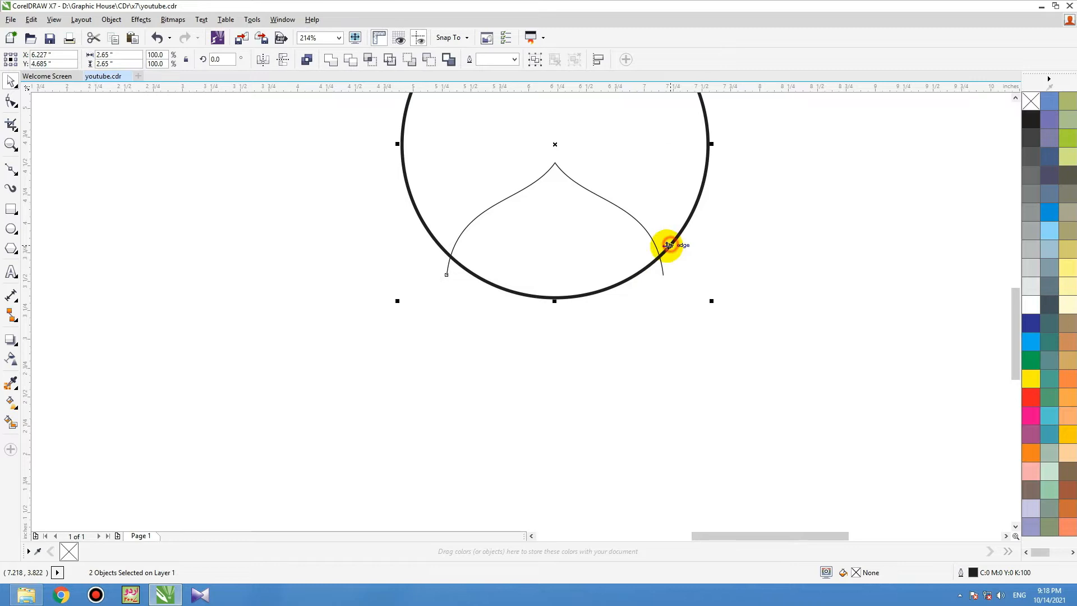
pyautogui.click(513, 59)
pyautogui.click(506, 139)
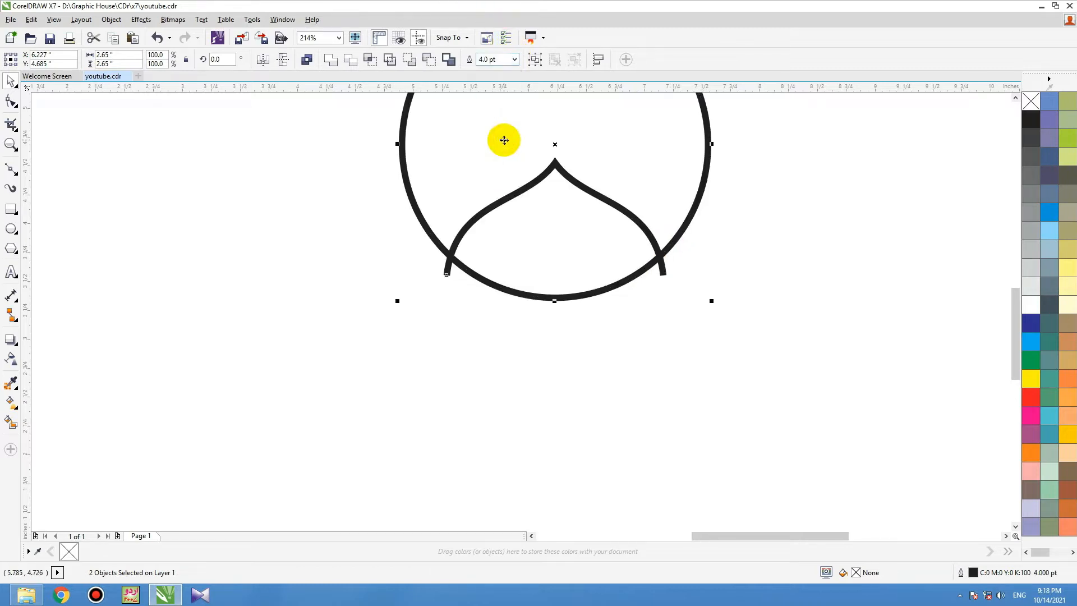
# - Increase the outline width of the circle and dome curve to 8.0 pt
pyautogui.scroll(-4, 523, 408)
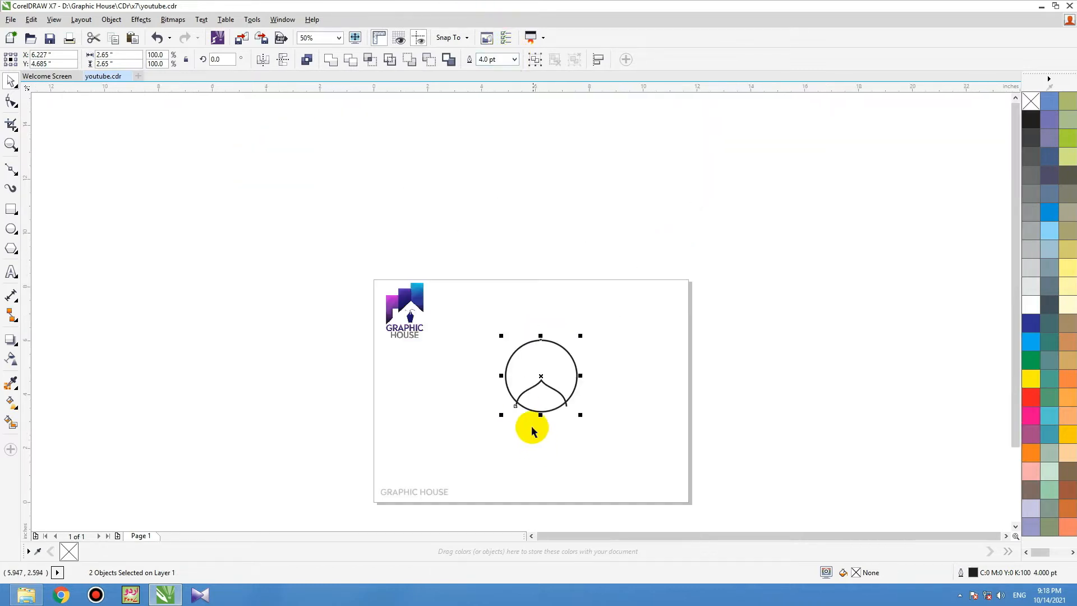
pyautogui.scroll(3, 583, 444)
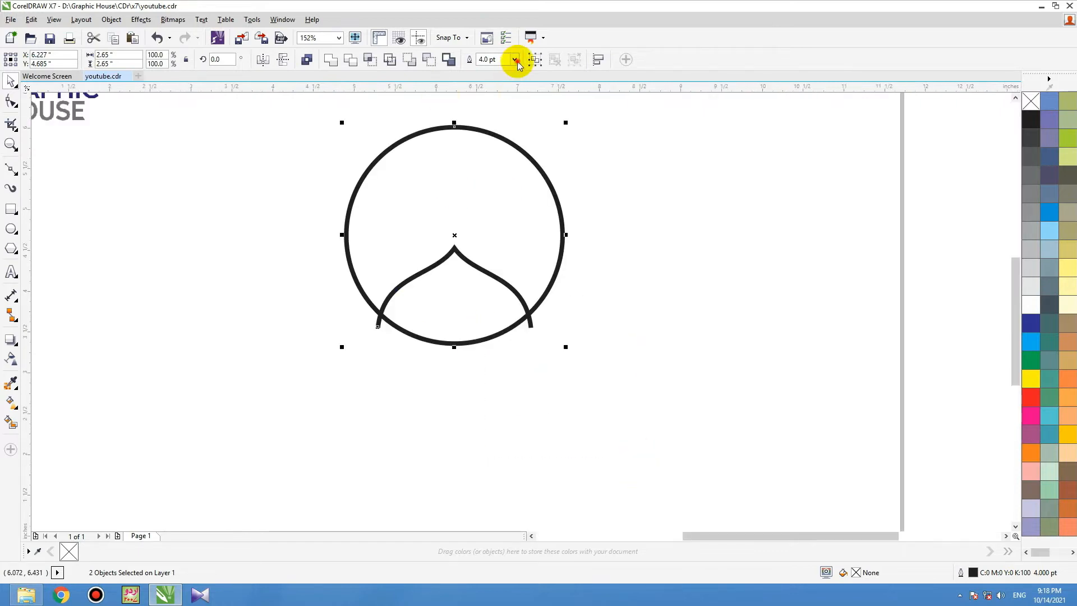
pyautogui.click(514, 59)
pyautogui.click(503, 146)
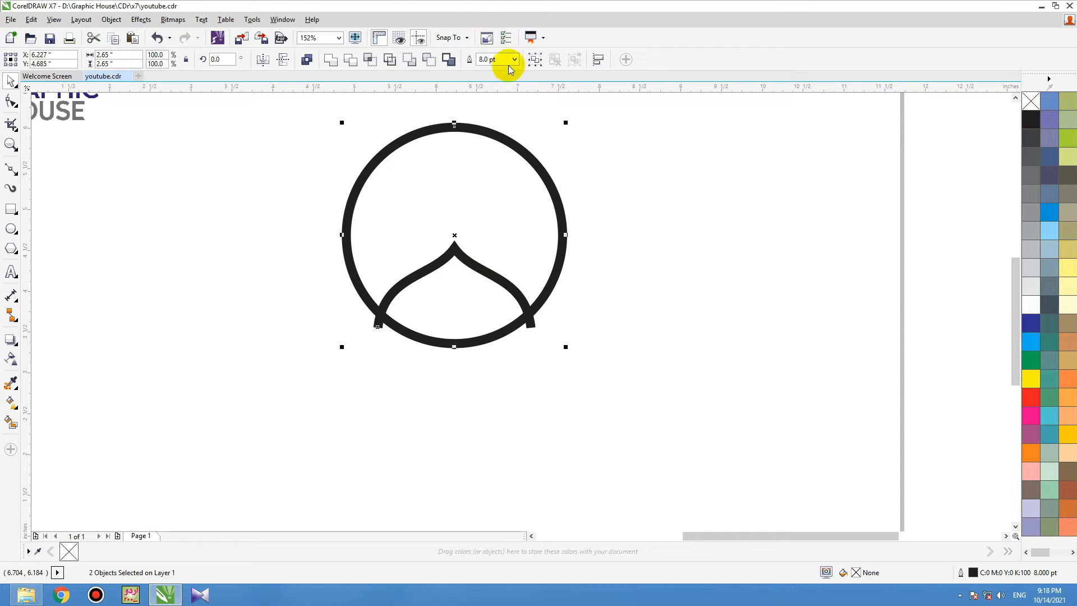
# - Set the outline width of the circle and dome curve to 6.5 pt in the outline pen settings
pyautogui.press('F12')
pyautogui.click(456, 224)
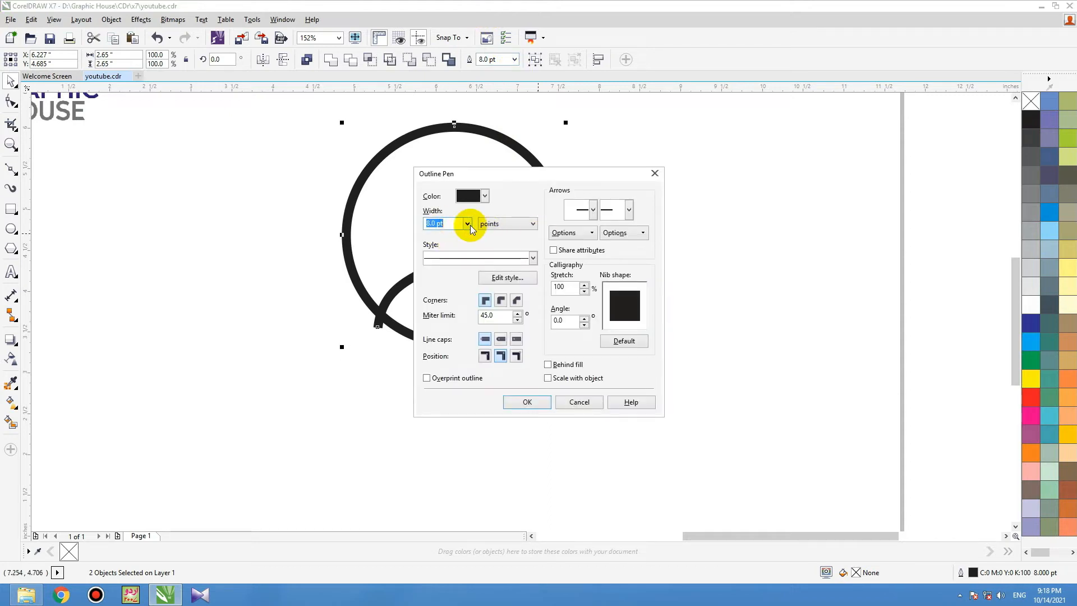
pyautogui.write('6.5')
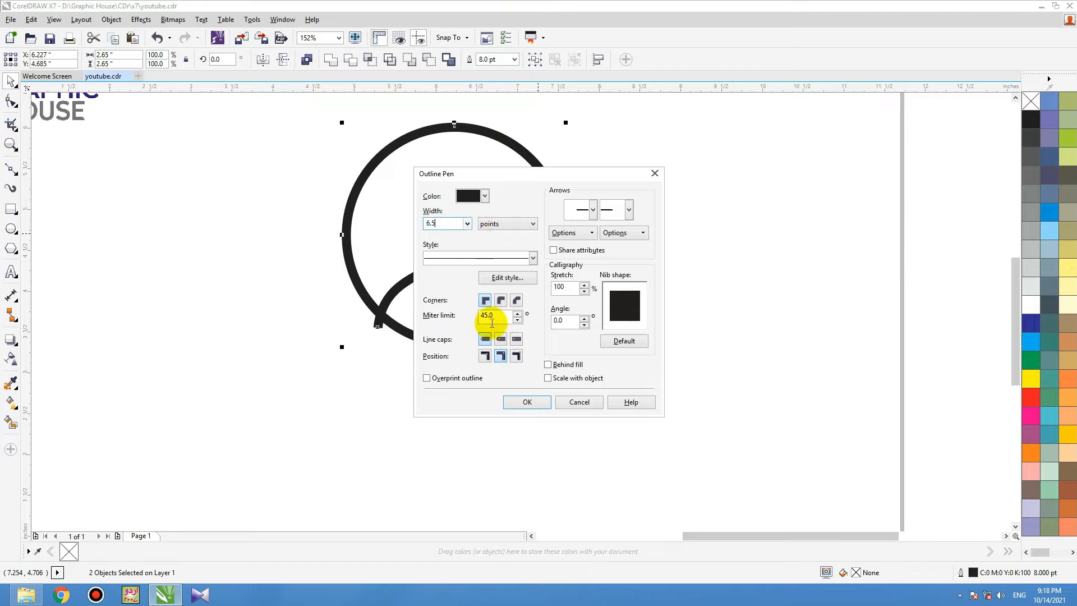
pyautogui.click(528, 402)
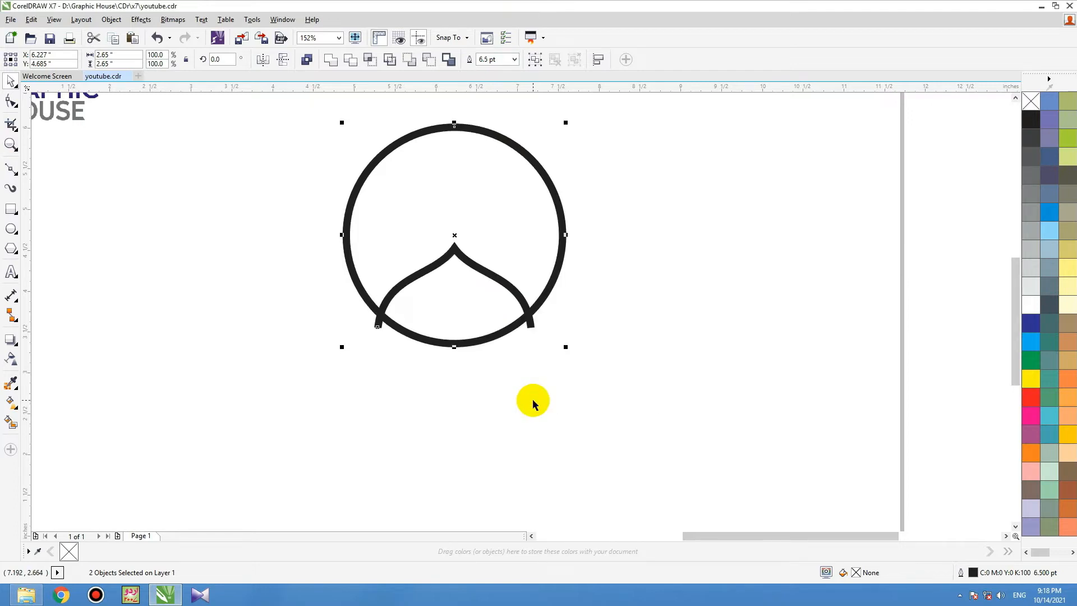
# - Set the outline width of the circle and dome curve to 7 pt in the outline pen settings
pyautogui.press('F12')
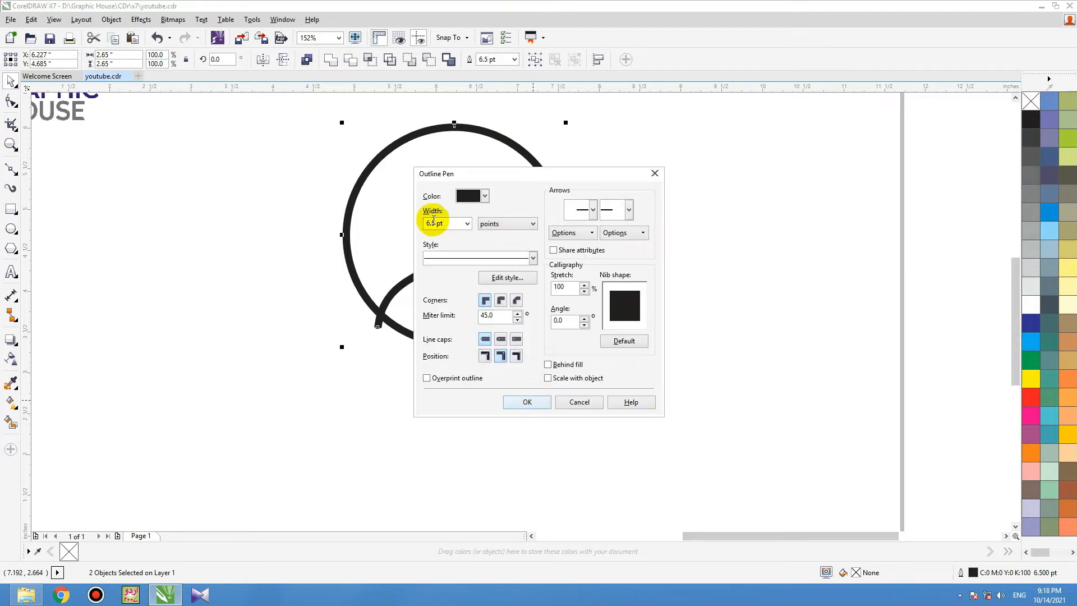
pyautogui.write('7')
pyautogui.press('Return')
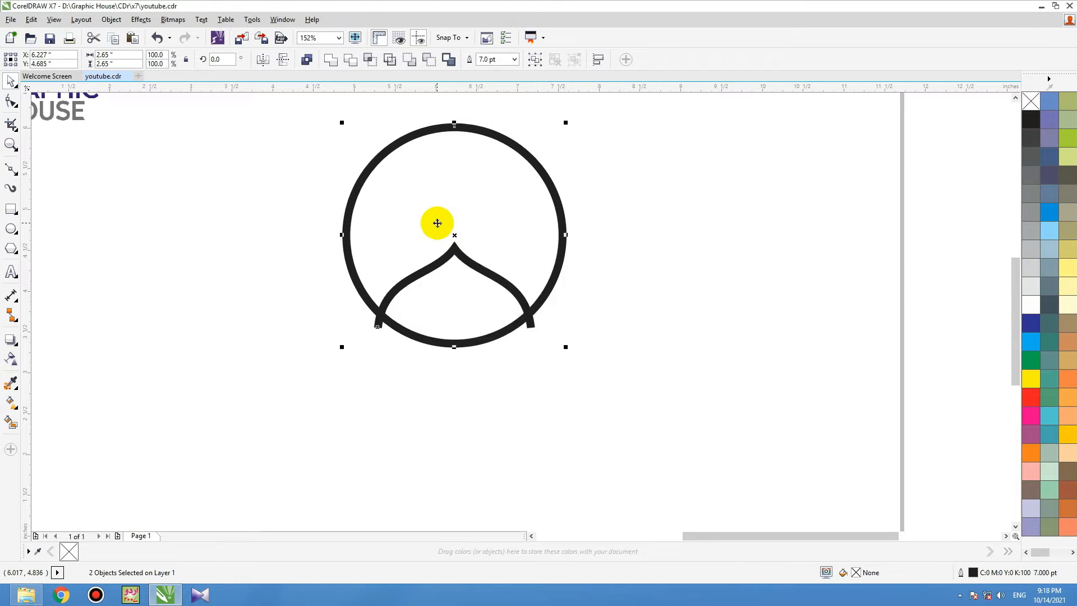
# - Move the dome curve slightly down inside the circle, to a vertical position of about 4.009 inches
pyautogui.scroll(-5, 563, 363)
pyautogui.click(582, 332)
pyautogui.press('F2')
pyautogui.moveTo(588, 327); pyautogui.dragTo(494, 369)
pyautogui.moveTo(567, 263); pyautogui.dragTo(567, 270)
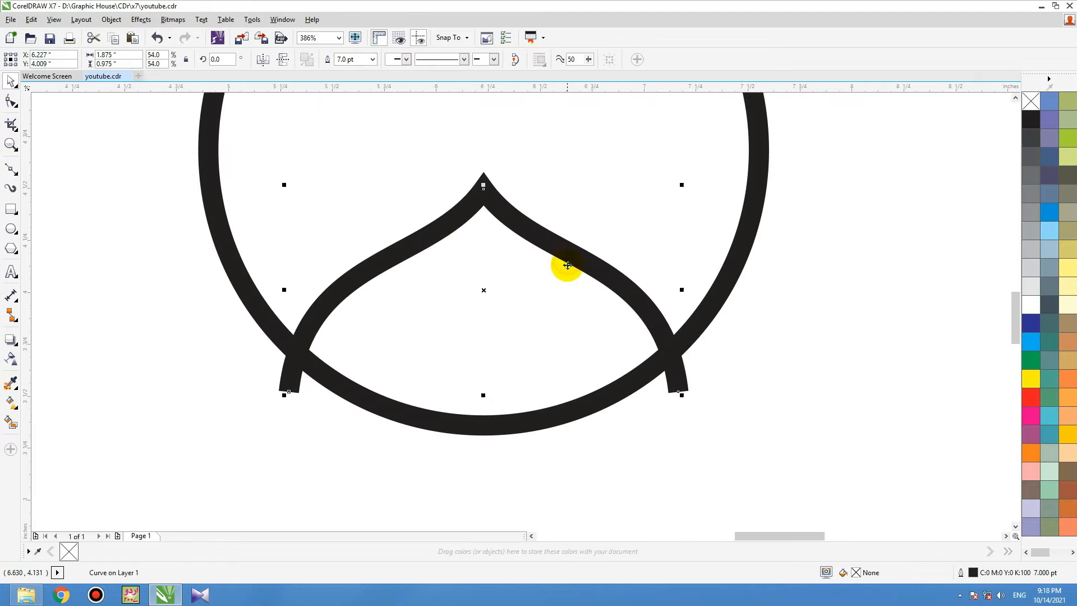
pyautogui.keyDown('shift'); pyautogui.click(575, 412); pyautogui.keyUp('shift')
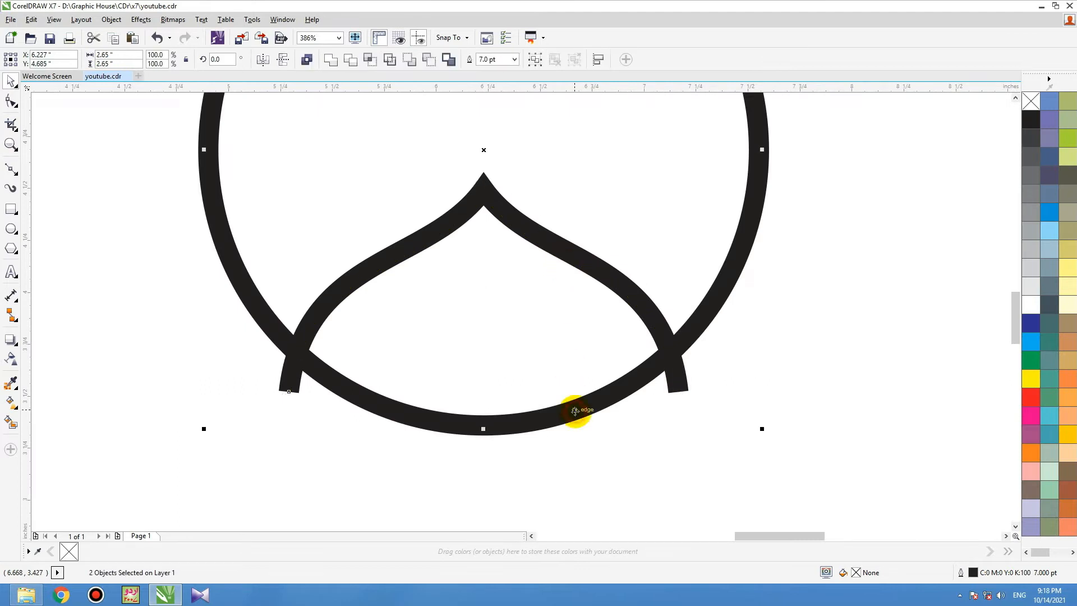
pyautogui.click(609, 447)
# - Draw an open two-segment line from the large circle's left edge up to a peak and down to the dome curve's left shoulder
pyautogui.press('F3')
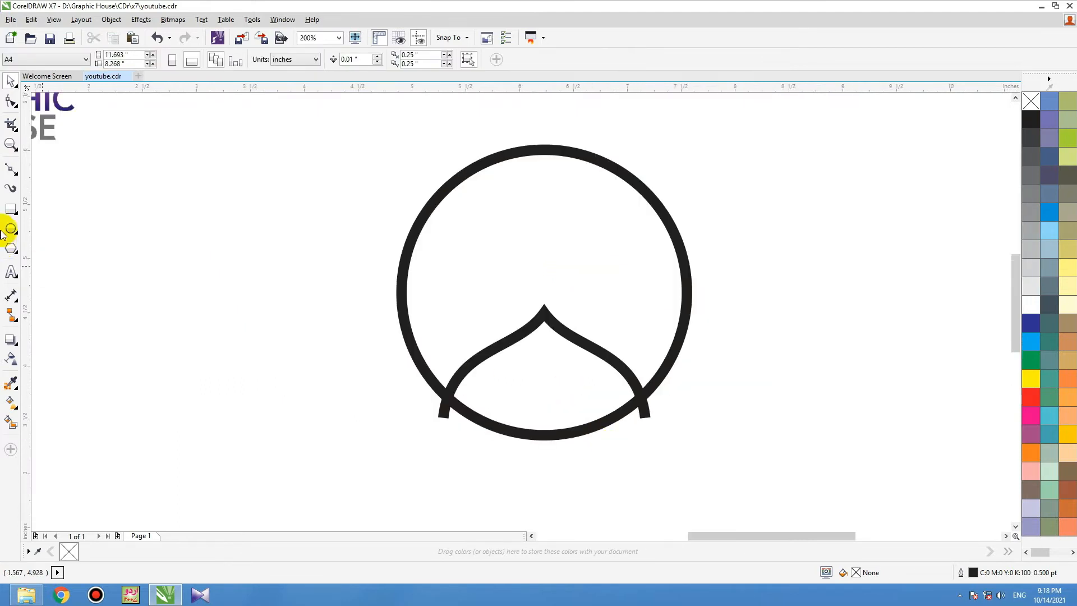
pyautogui.click(11, 170)
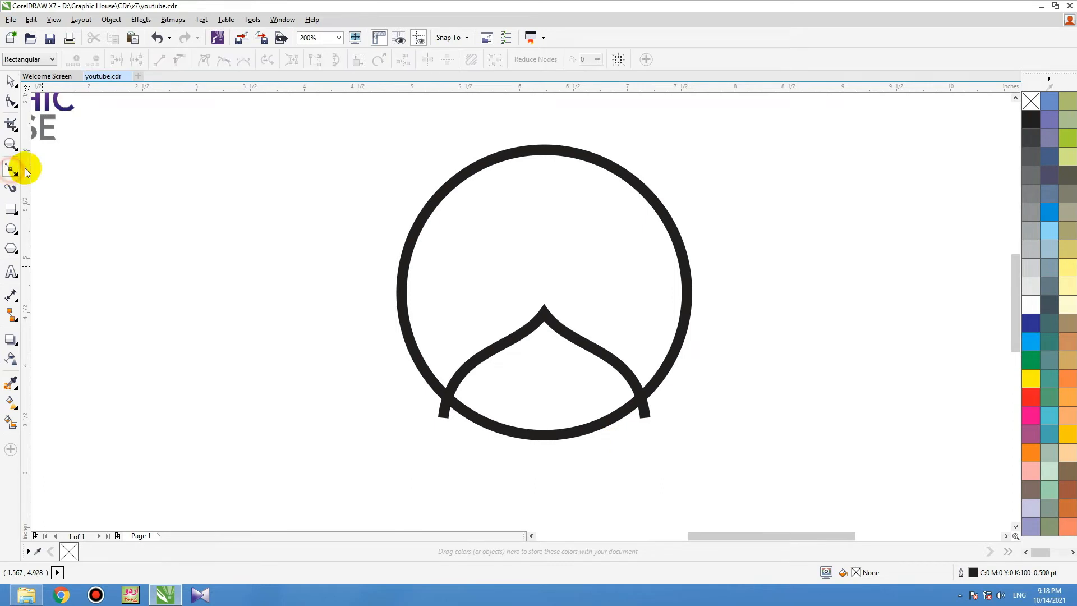
pyautogui.click(408, 340)
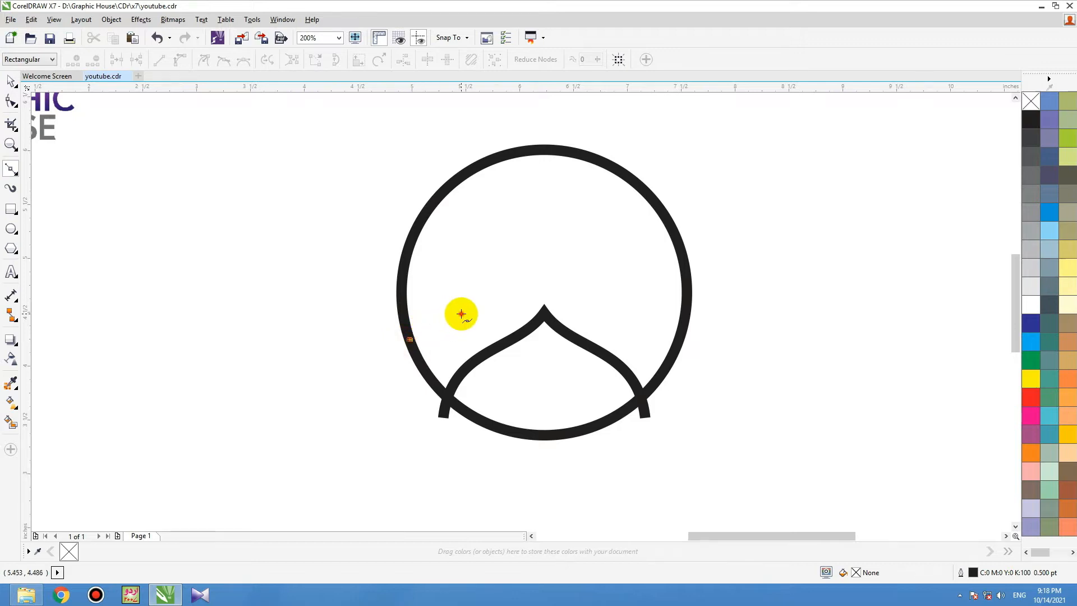
pyautogui.click(461, 314)
pyautogui.click(486, 352)
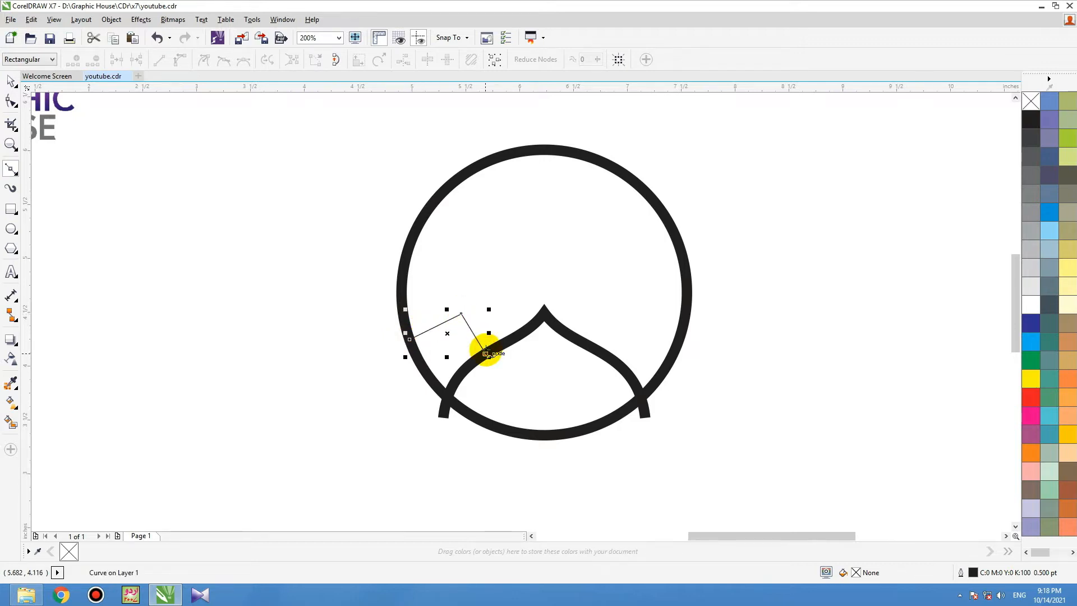
# - Move the peak node of the new two-segment line slightly up and toward the large circle's left edge
pyautogui.click(10, 82)
pyautogui.press('F2')
pyautogui.moveTo(713, 286); pyautogui.dragTo(363, 424)
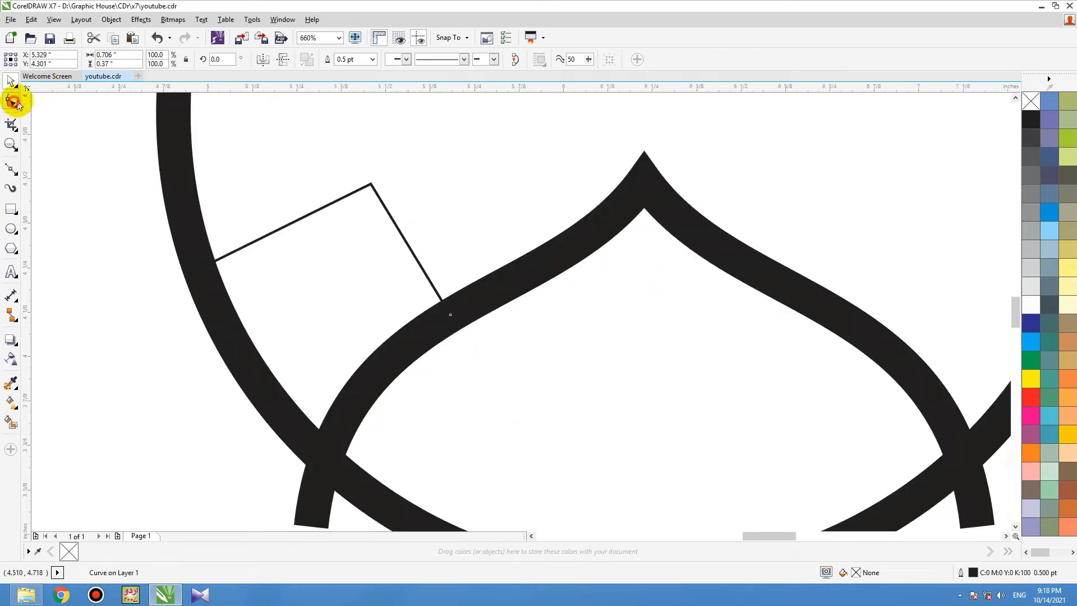
pyautogui.click(11, 101)
pyautogui.moveTo(371, 184); pyautogui.dragTo(343, 172)
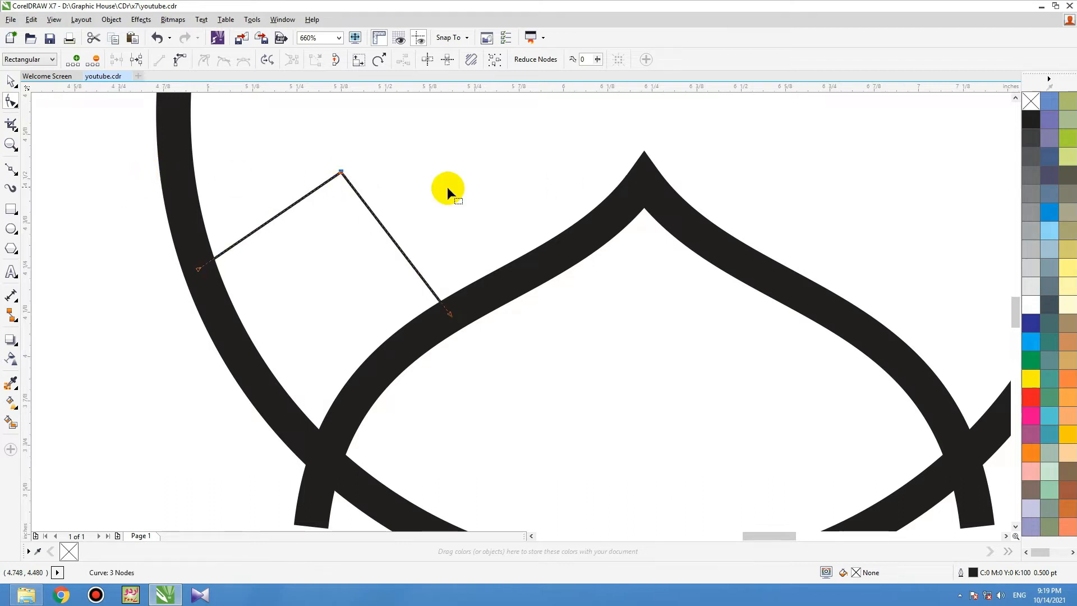
# - Convert both segments of the peaked line to curves and bend each one slightly inward
pyautogui.moveTo(589, 143); pyautogui.dragTo(79, 372)
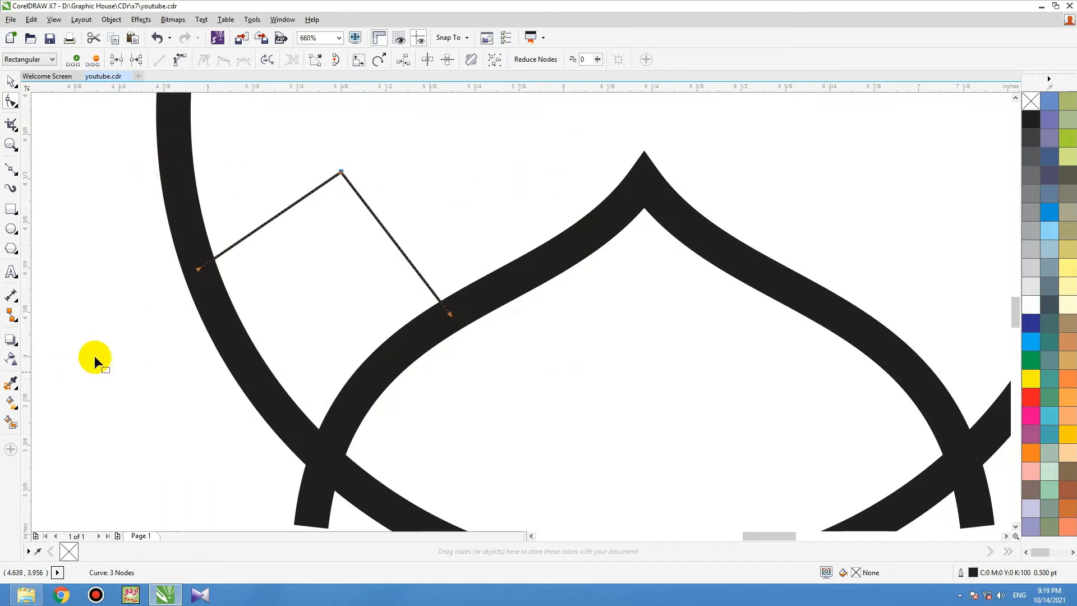
pyautogui.click(178, 58)
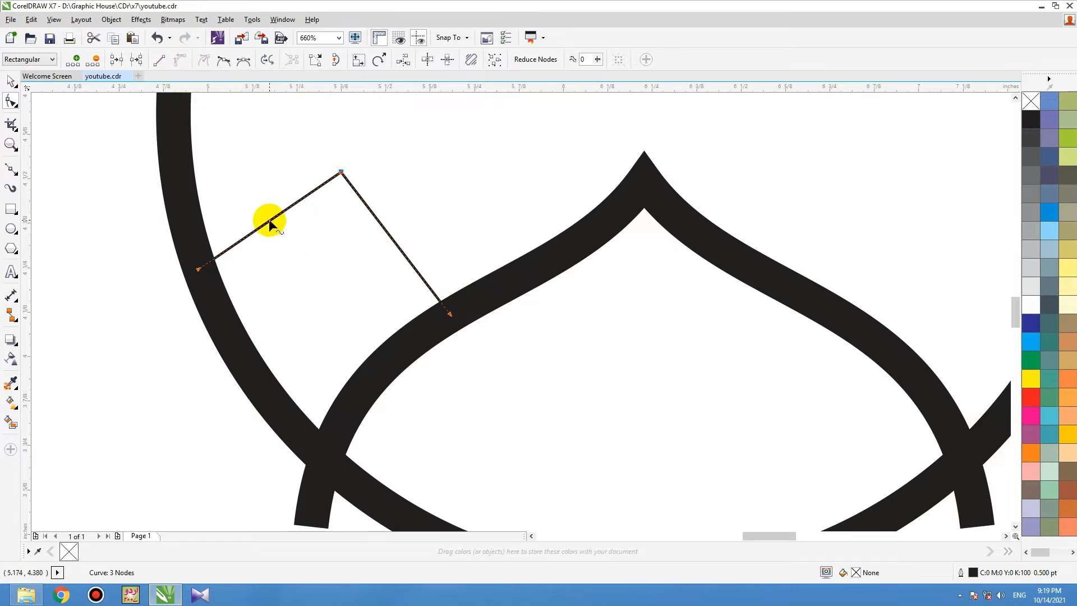
pyautogui.moveTo(273, 224); pyautogui.dragTo(284, 232)
pyautogui.moveTo(394, 245); pyautogui.dragTo(389, 246)
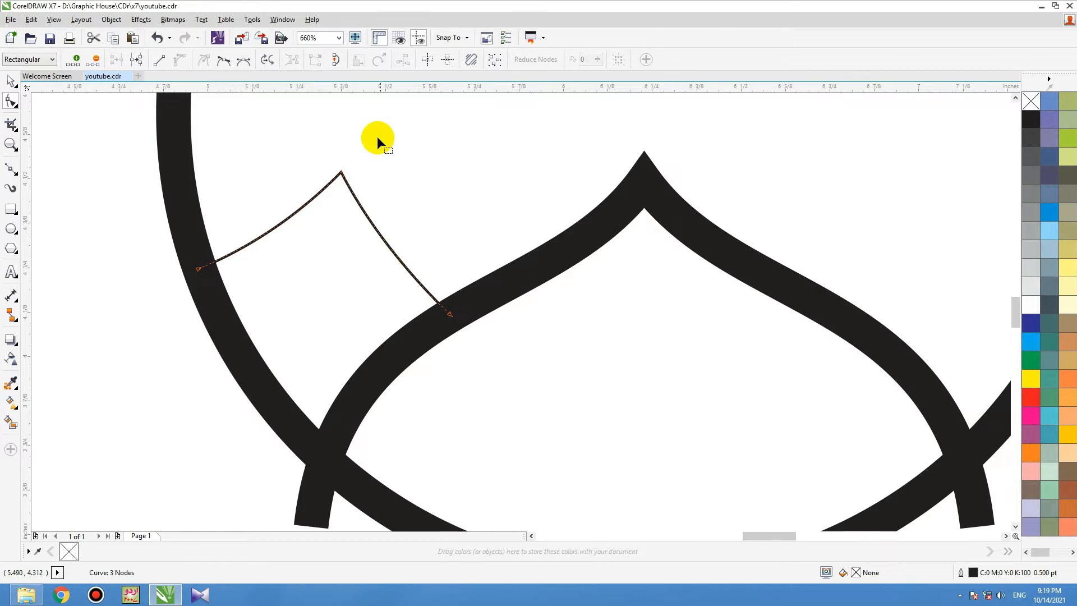
pyautogui.click(341, 171)
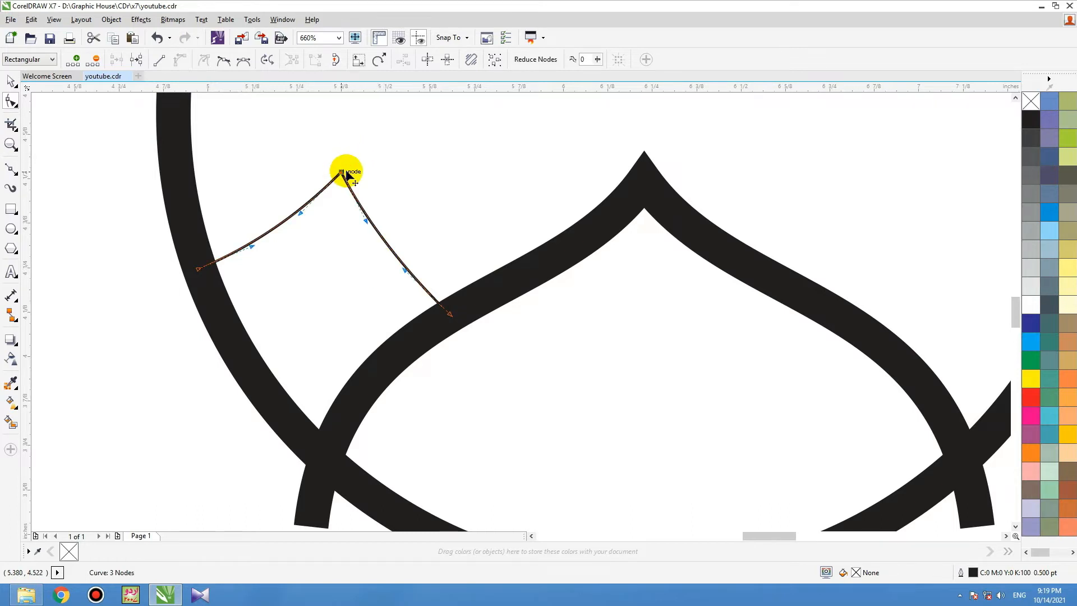
# - Set the outline width of the small peaked curve to 7 pt
pyautogui.scroll(-5, 344, 212)
pyautogui.press('space')
pyautogui.scroll(4, 364, 170)
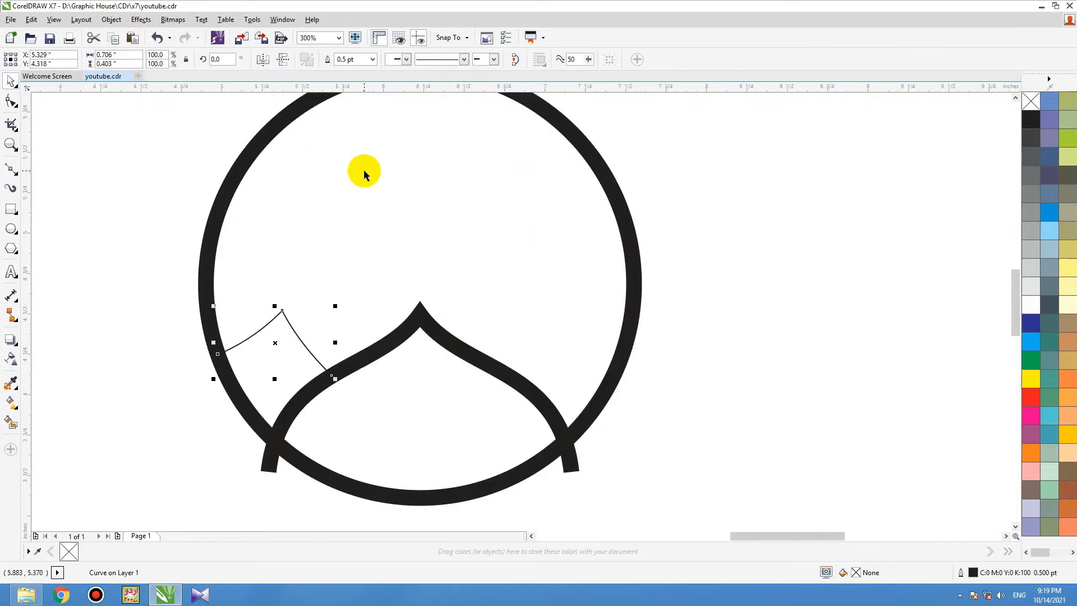
pyautogui.scroll(-2, 364, 169)
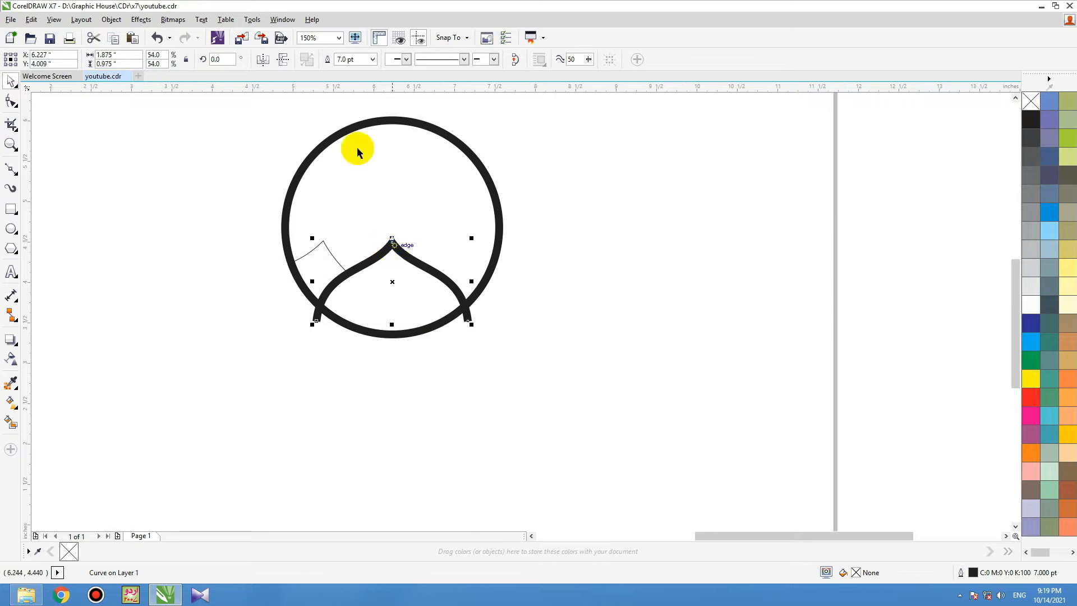
pyautogui.click(296, 259)
pyautogui.click(353, 59)
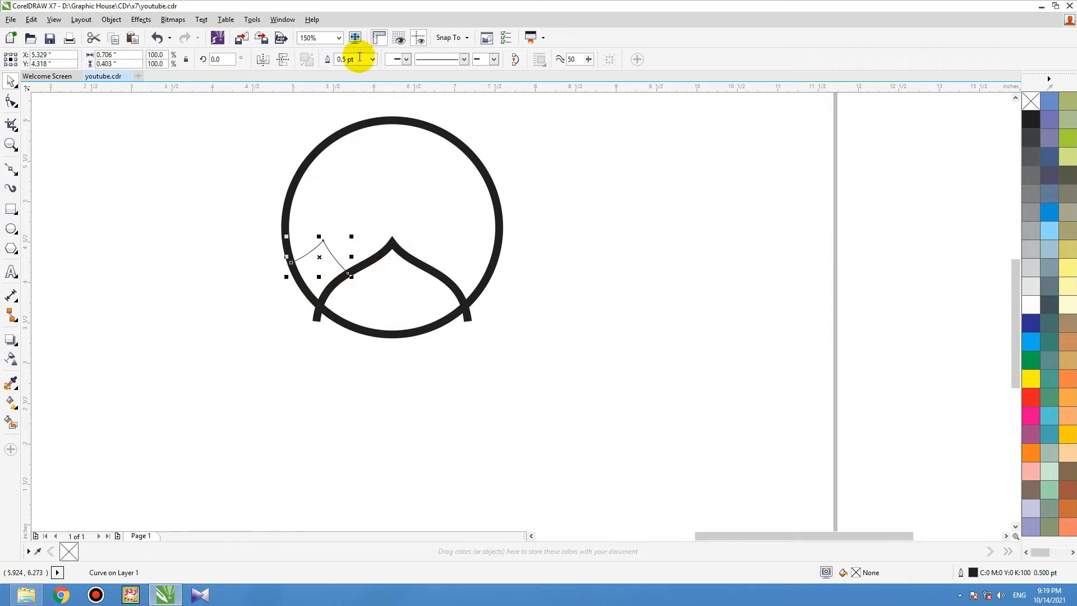
pyautogui.write('8')
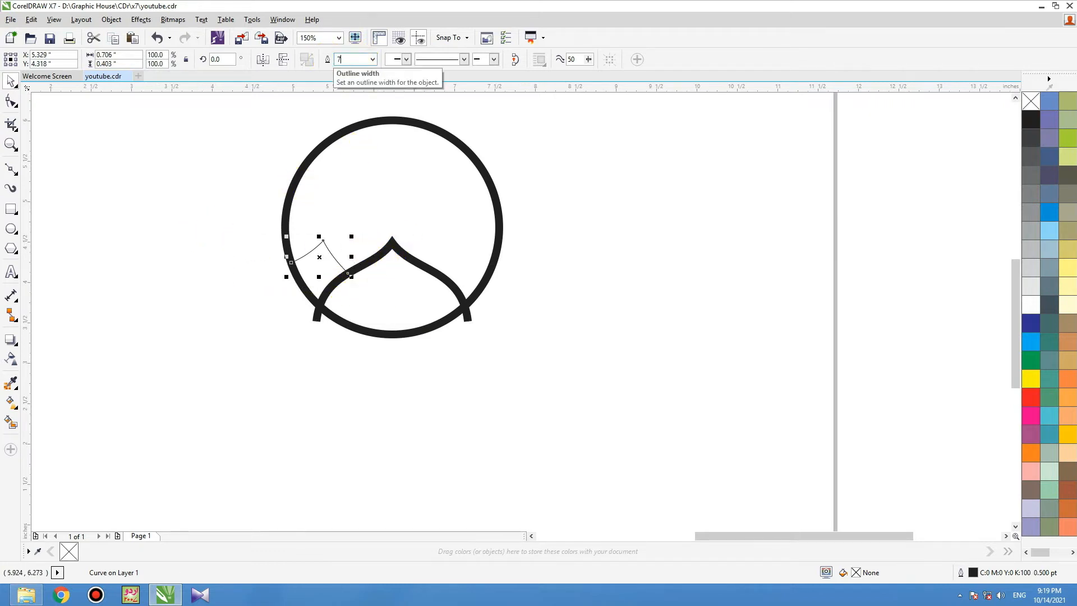
pyautogui.press('Return')
pyautogui.click(218, 209)
# - Duplicate the small peaked curve horizontally to the dome's right side, at a horizontal position of about 6.983 inches
pyautogui.press('F2')
pyautogui.moveTo(260, 185); pyautogui.dragTo(665, 366)
pyautogui.moveTo(262, 279); pyautogui.dragTo(538, 286)
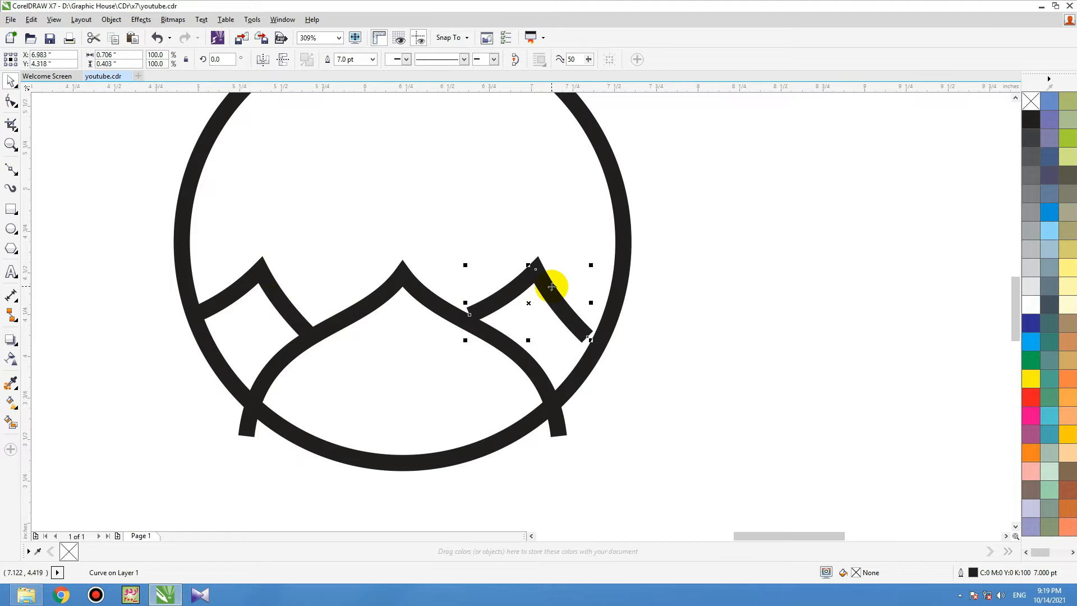
# - Group the two side peaks and center the group horizontally on the large circle
pyautogui.keyDown('shift'); pyautogui.click(268, 276); pyautogui.keyUp('shift')
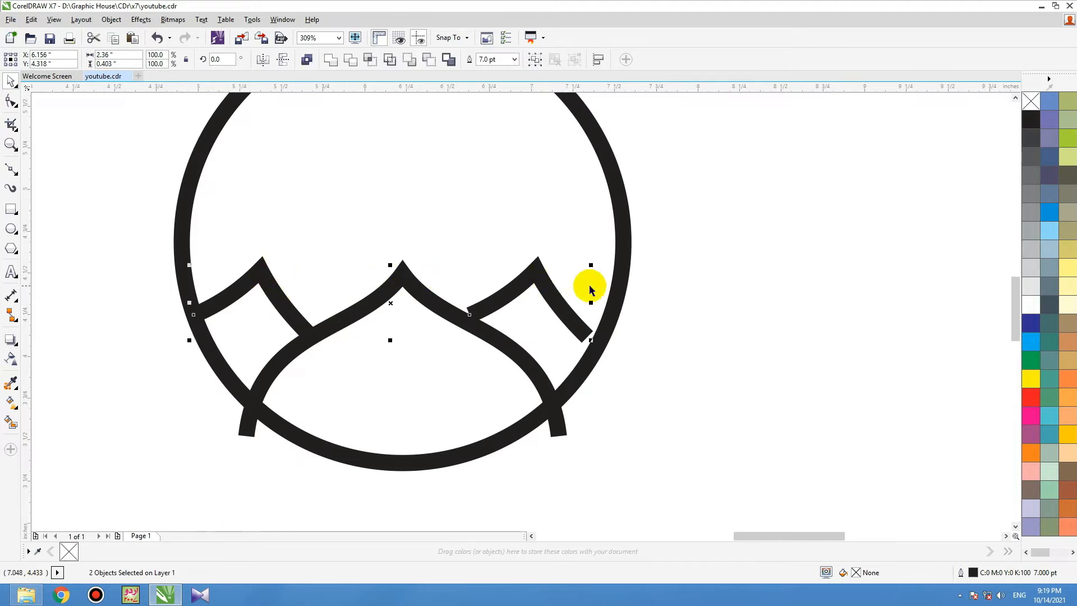
pyautogui.click(681, 277)
pyautogui.moveTo(717, 227); pyautogui.dragTo(115, 352)
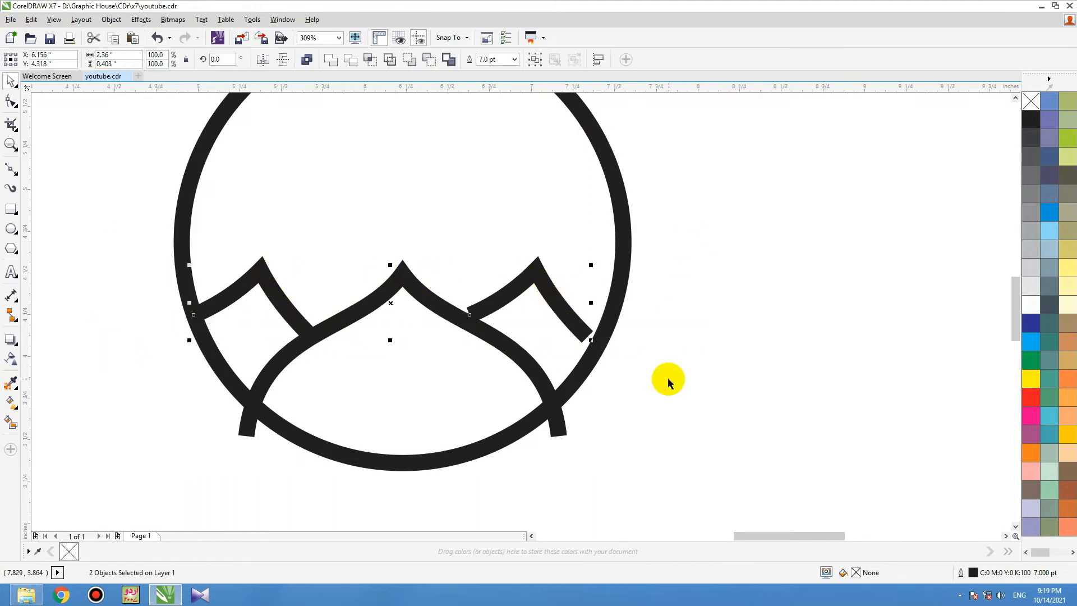
pyautogui.click(588, 370)
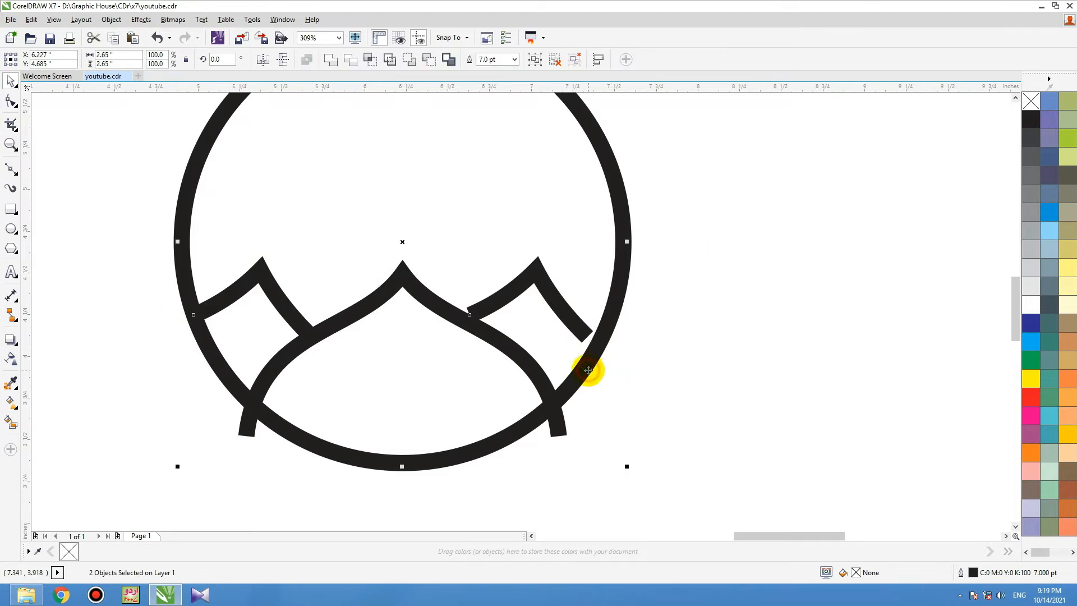
pyautogui.press('c')
pyautogui.click(662, 349)
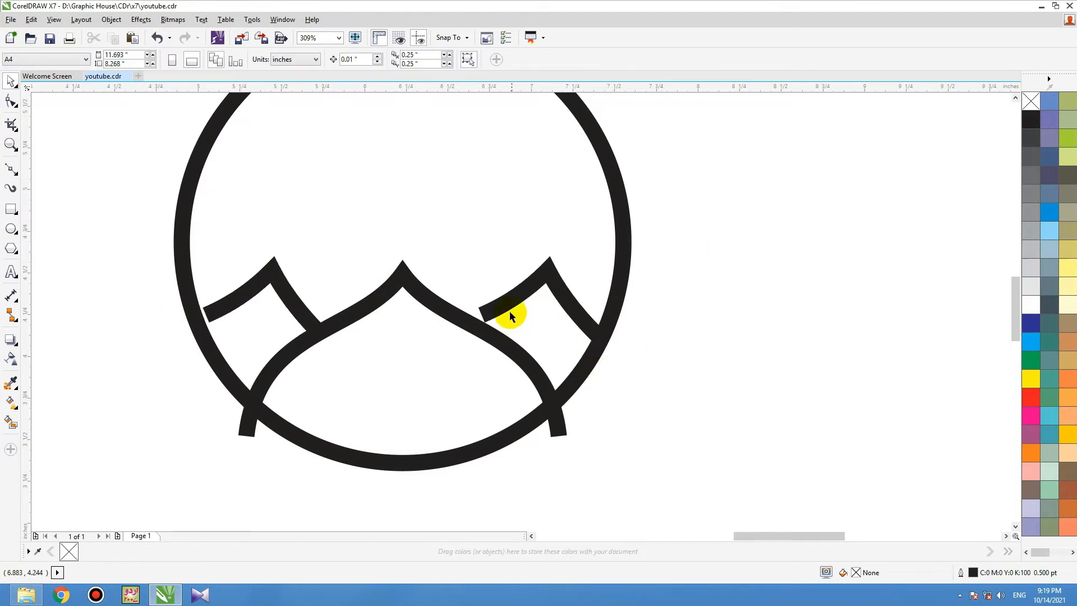
# - Enlarge the side-peak group to about 105.5% and move it slightly down, to a vertical position of about 4.25 inches
pyautogui.click(267, 284)
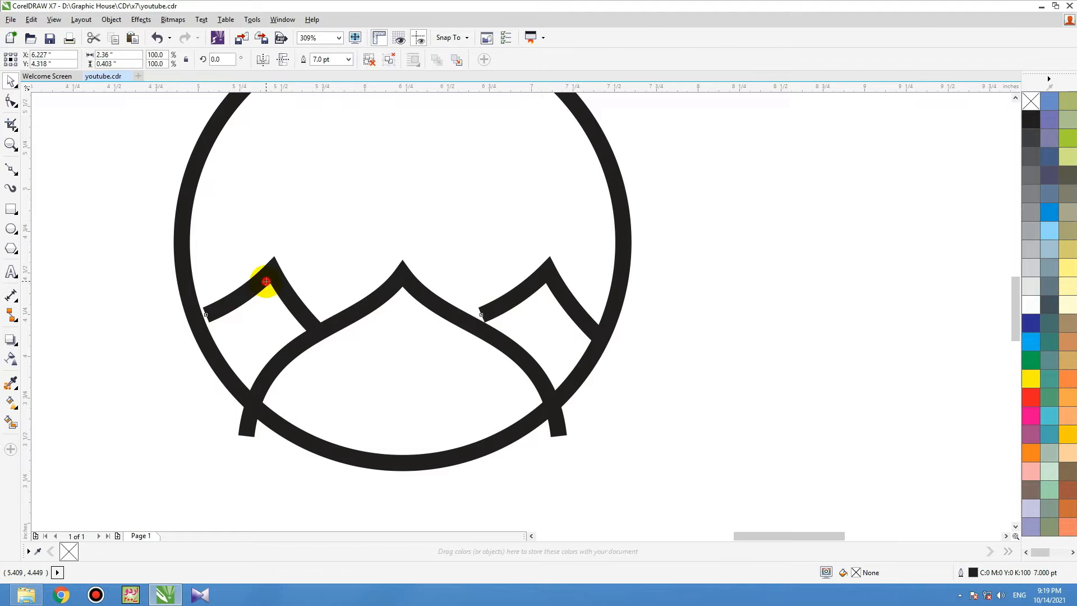
pyautogui.moveTo(599, 259); pyautogui.dragTo(613, 263)
pyautogui.moveTo(547, 284); pyautogui.dragTo(545, 297)
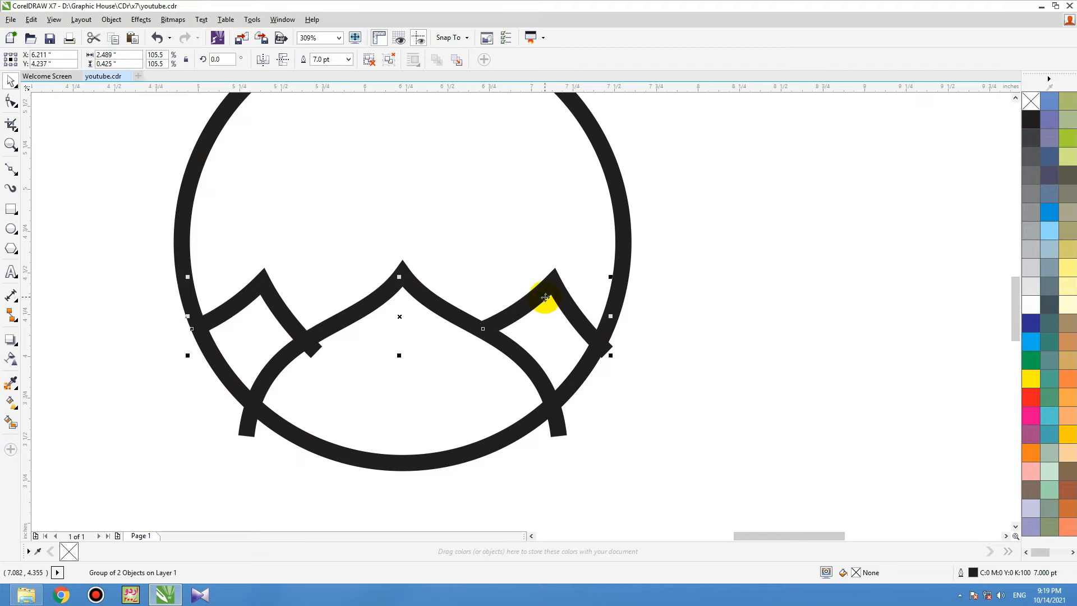
pyautogui.click(525, 362)
pyautogui.click(588, 312)
pyautogui.scroll(-3, 514, 346)
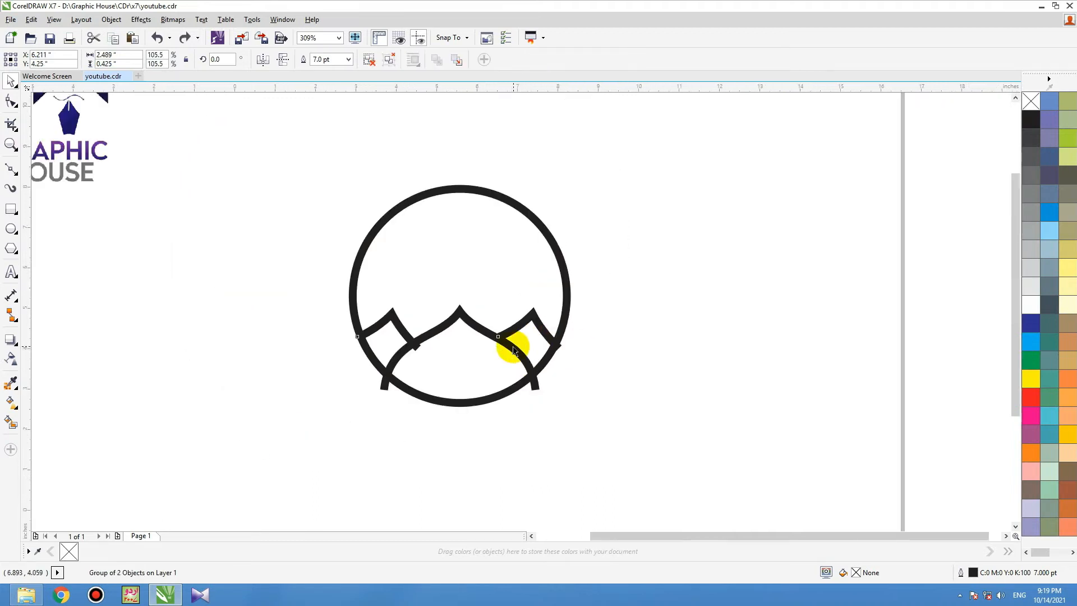
# - Stretch the dome curve and the side-peak group together upward to a height of about 1.26 inches
pyautogui.click(613, 281)
pyautogui.press('F2')
pyautogui.moveTo(594, 279); pyautogui.dragTo(414, 406)
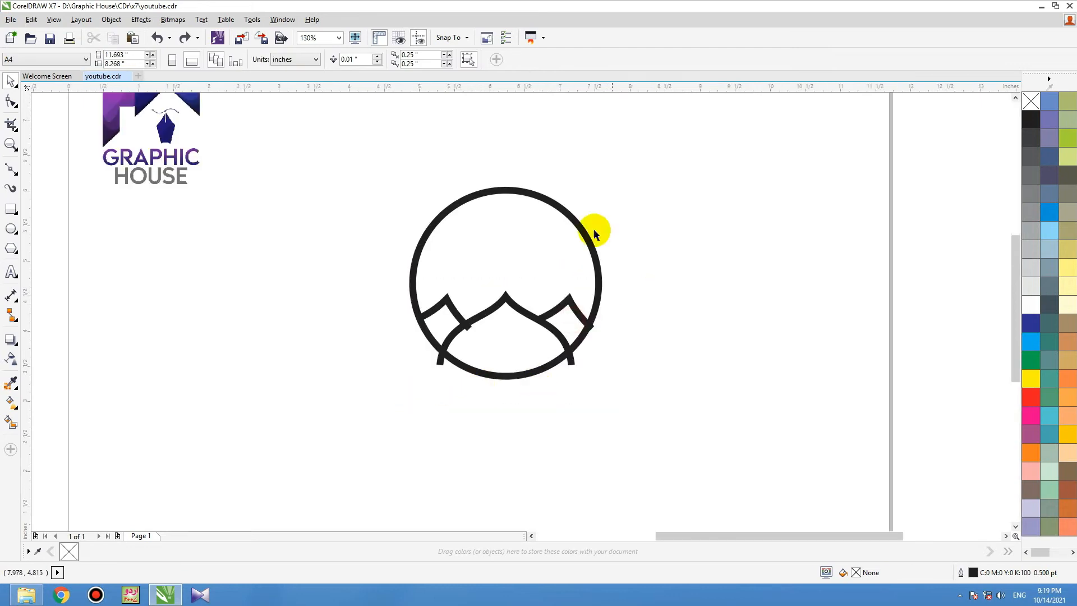
pyautogui.press('F2')
pyautogui.moveTo(664, 216); pyautogui.dragTo(329, 411)
pyautogui.moveTo(248, 229); pyautogui.dragTo(769, 445)
pyautogui.moveTo(536, 270); pyautogui.dragTo(536, 221)
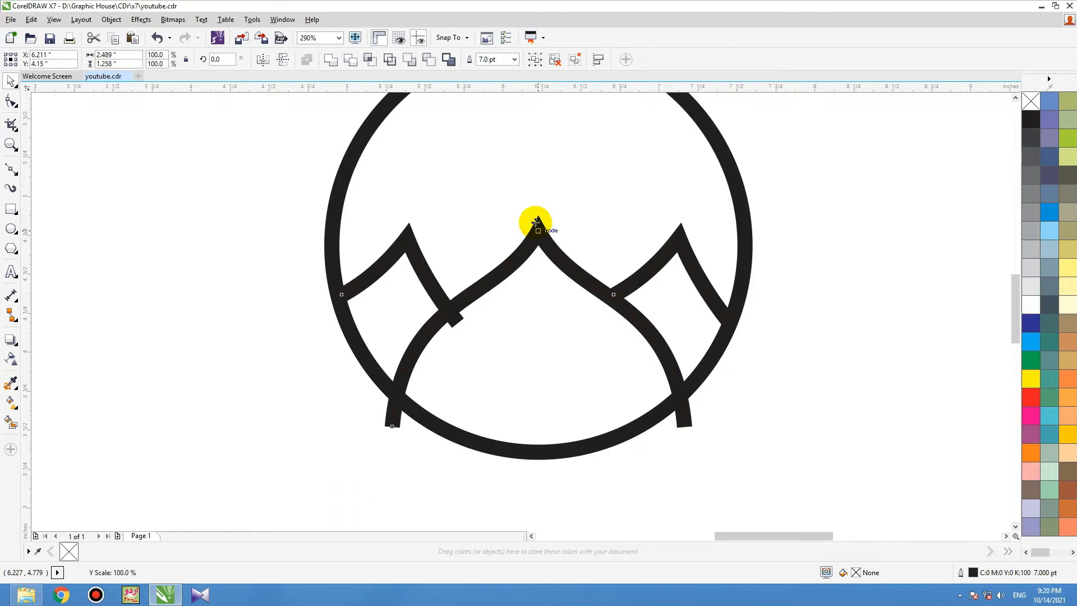
pyautogui.click(298, 400)
pyautogui.scroll(-3, 447, 405)
pyautogui.moveTo(500, 405); pyautogui.dragTo(500, 405)
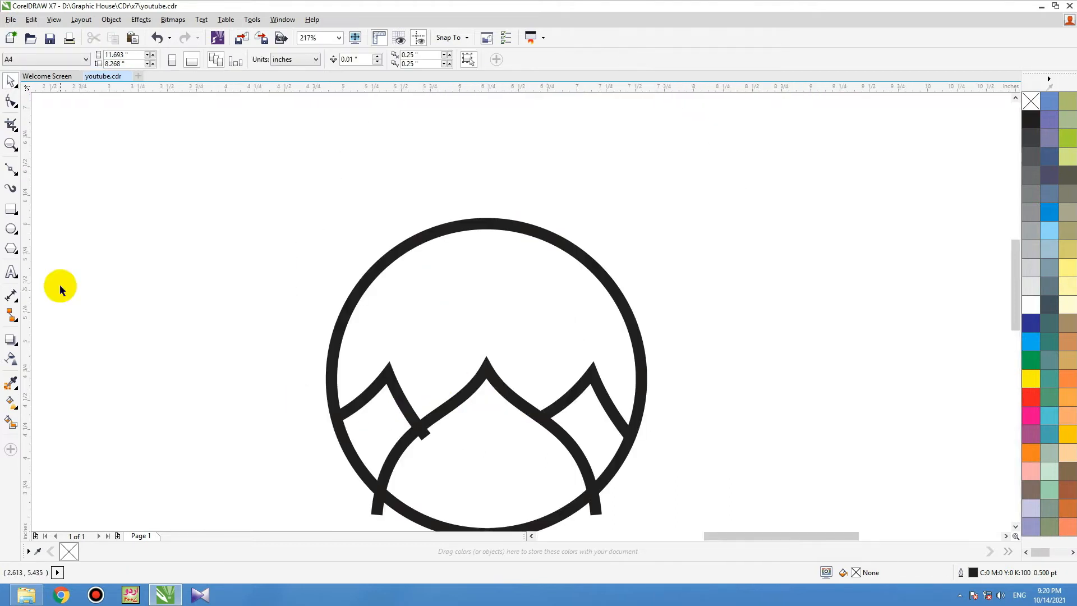
# - Draw a circle about 0.7 inch across above the central peak and center it horizontally on the large circle
pyautogui.click(11, 229)
pyautogui.moveTo(476, 283)
pyautogui.mouseDown()
pyautogui.moveTo(548, 337)
pyautogui.moveTo(538, 343)
pyautogui.mouseUp()
pyautogui.press('space')
pyautogui.keyDown('shift'); pyautogui.click(504, 228); pyautogui.keyUp('shift')
pyautogui.press('c')
pyautogui.click(623, 216)
pyautogui.click(526, 304)
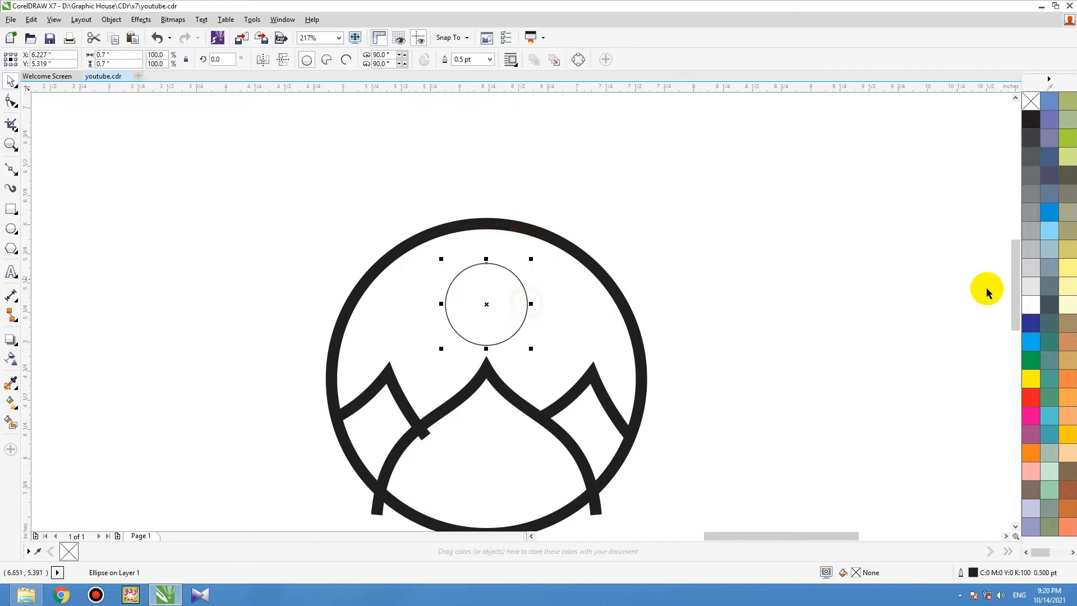
# - Fill the small circle green, then place a copy offset up and to the right and fill it blue
pyautogui.click(1031, 359)
pyautogui.moveTo(495, 301); pyautogui.dragTo(517, 293)
pyautogui.click(1031, 322)
# - Shrink the blue circle to about 0.584 inch across and reposition it over the green circle's upper right part
pyautogui.press('F2')
pyautogui.moveTo(673, 215); pyautogui.dragTo(307, 418)
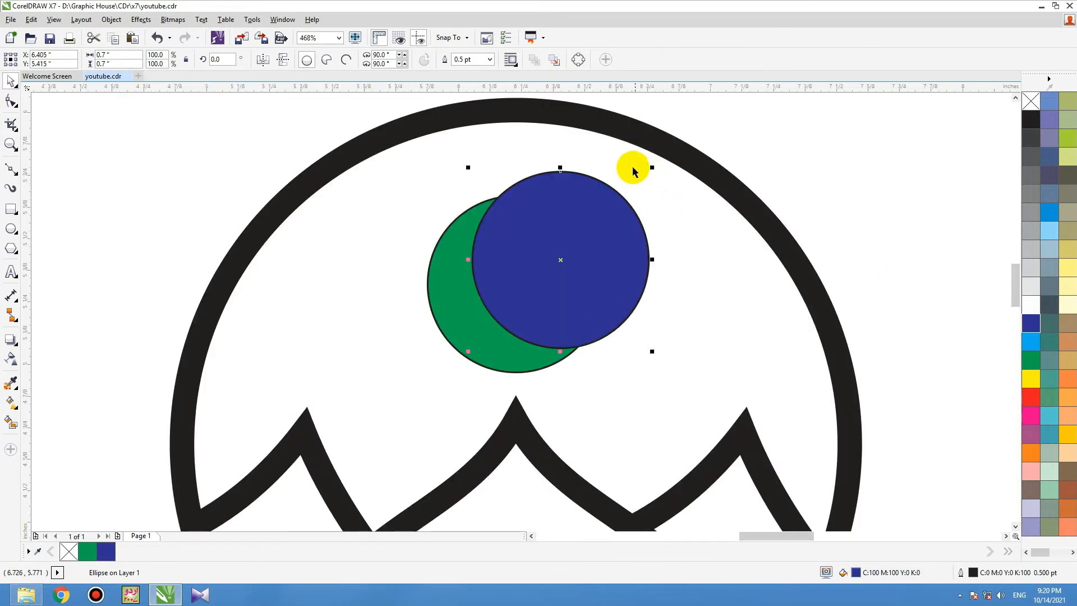
pyautogui.moveTo(650, 168); pyautogui.dragTo(643, 173)
pyautogui.moveTo(590, 227); pyautogui.dragTo(586, 222)
pyautogui.moveTo(639, 170); pyautogui.dragTo(633, 175)
pyautogui.moveTo(582, 211); pyautogui.dragTo(571, 218)
# - Trim the green circle with the blue circle and delete the blue circle to leave a crescent moon
pyautogui.keyDown('shift'); pyautogui.click(445, 276); pyautogui.keyUp('shift')
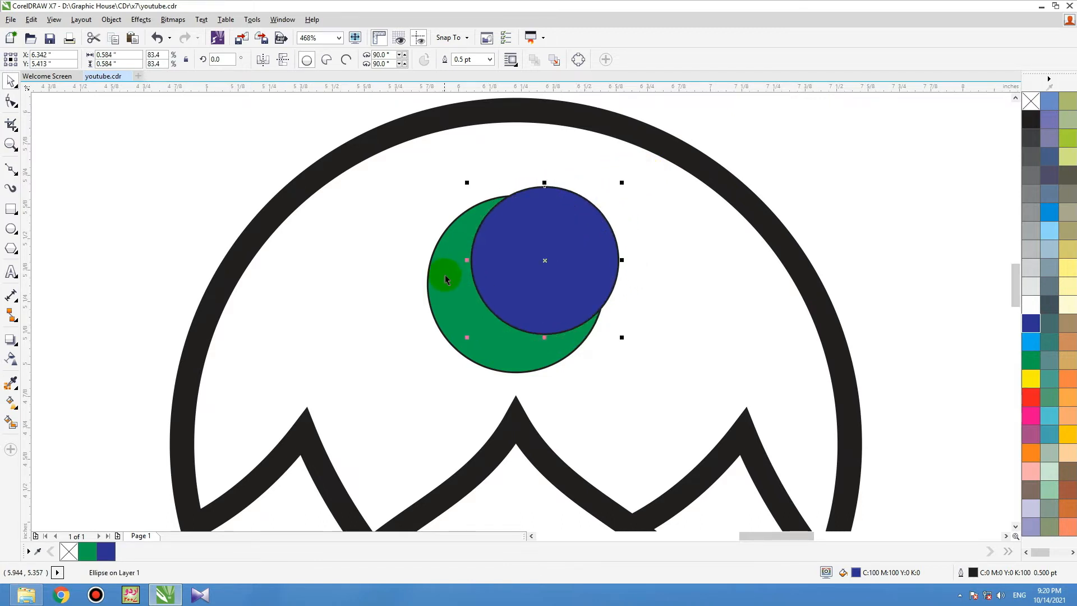
pyautogui.click(353, 58)
pyautogui.click(260, 164)
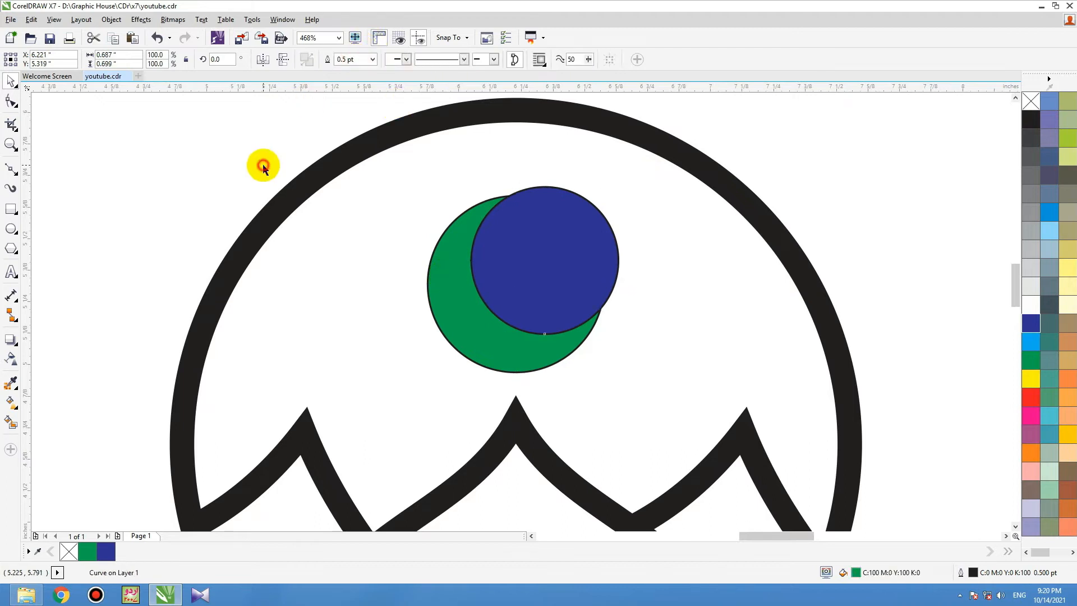
pyautogui.click(594, 244)
pyautogui.press('Delete')
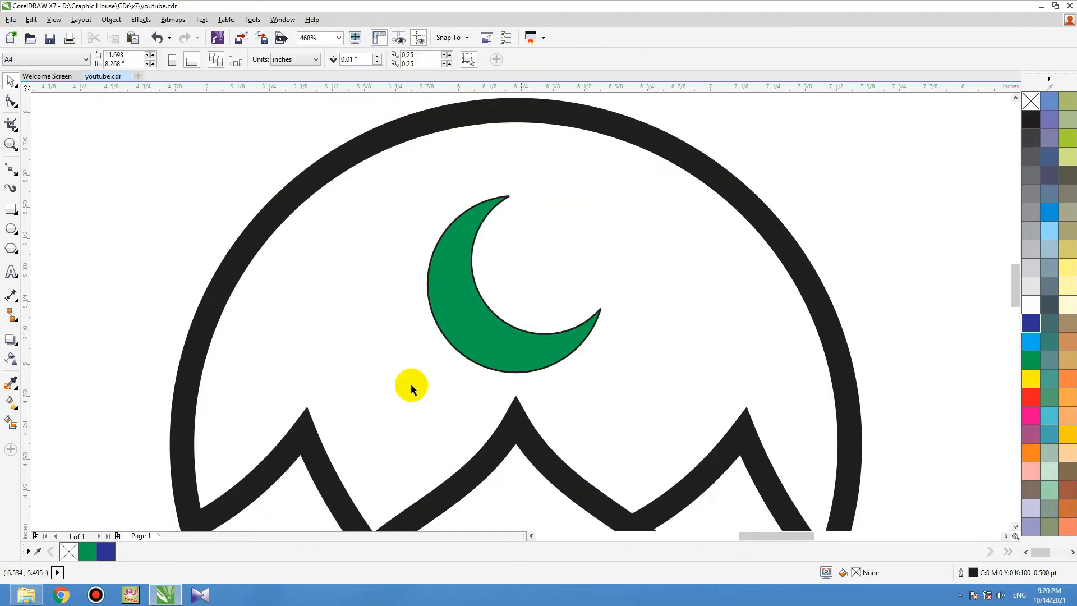
# - Fill the crescent moon with black and remove its outline
pyautogui.click(478, 353)
pyautogui.click(1037, 119)
pyautogui.rightClick(1031, 101)
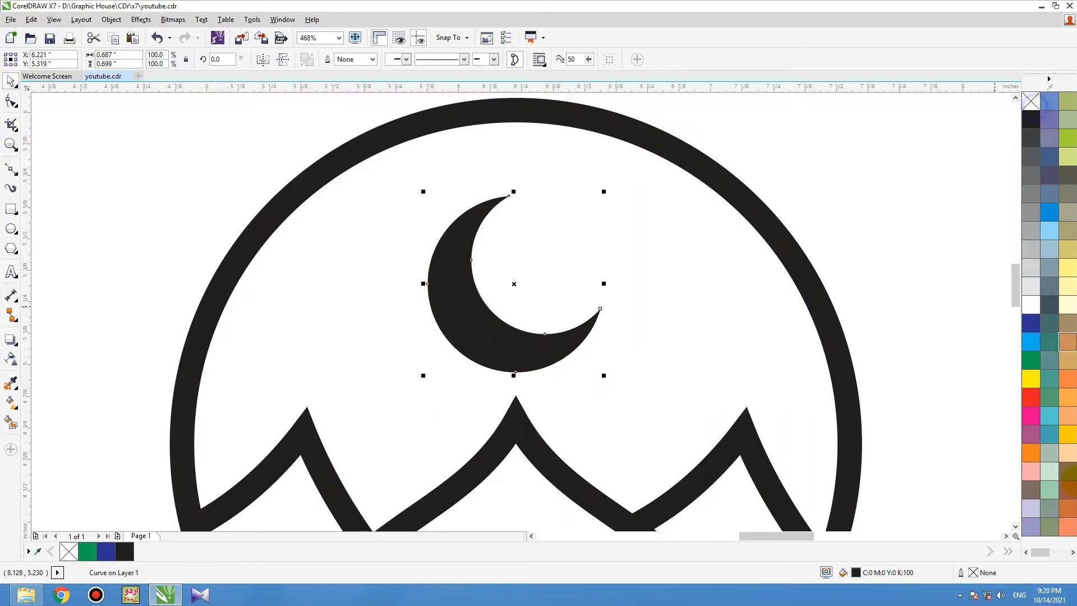
# - Draw a polygon about 0.3 inch wide in the crescent's opening and set it to 6 sides
pyautogui.click(11, 249)
pyautogui.moveTo(544, 200); pyautogui.dragTo(625, 276)
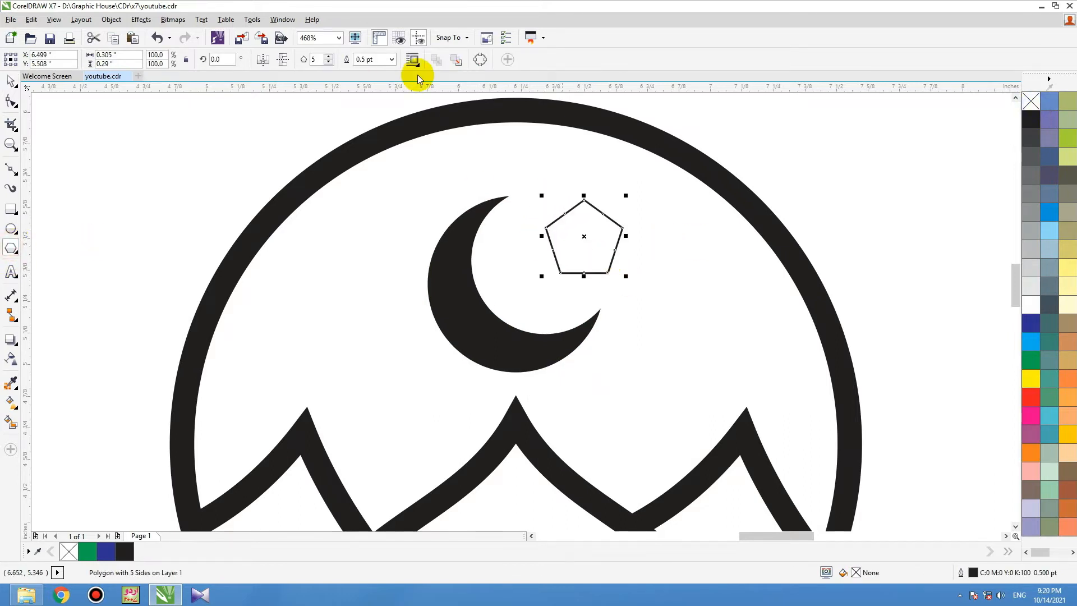
pyautogui.click(328, 57)
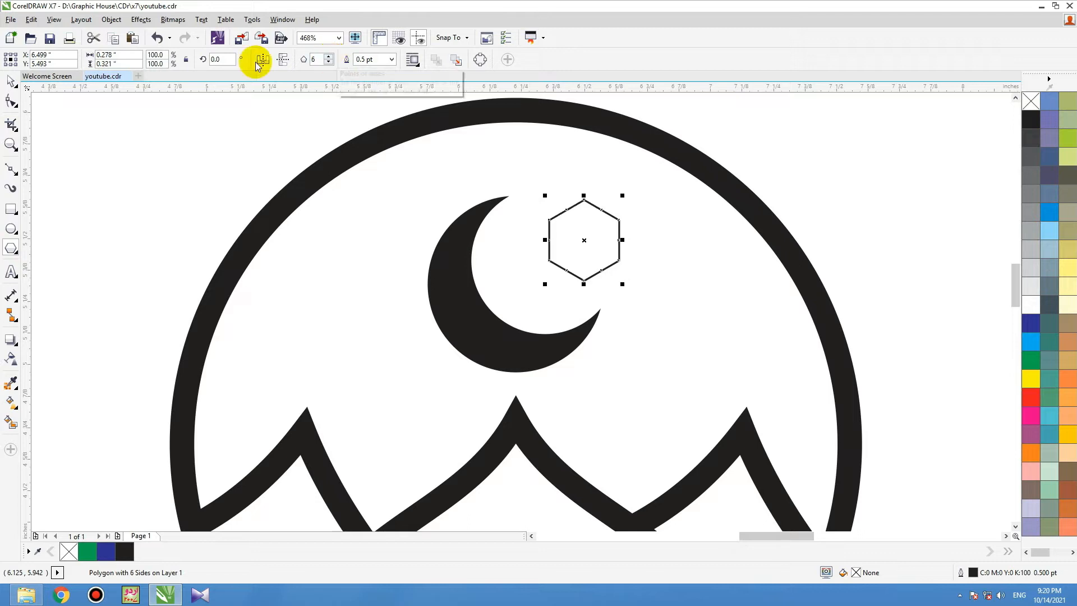
# - Pull a corner node of the six-sided polygon inward to reshape it into a six-pointed star
pyautogui.click(12, 101)
pyautogui.moveTo(550, 221); pyautogui.dragTo(574, 234)
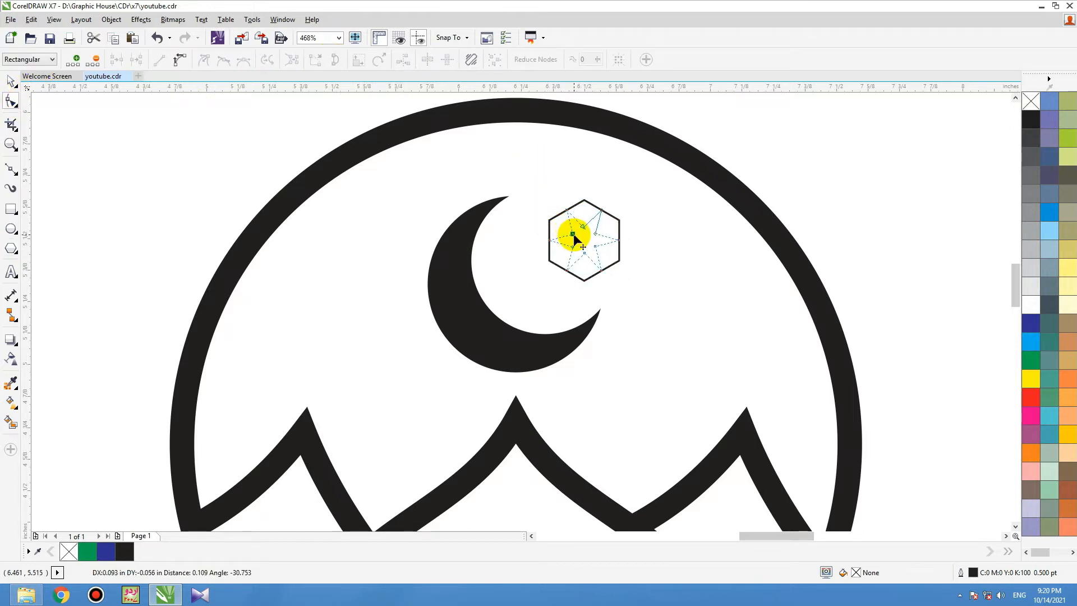
pyautogui.press('space')
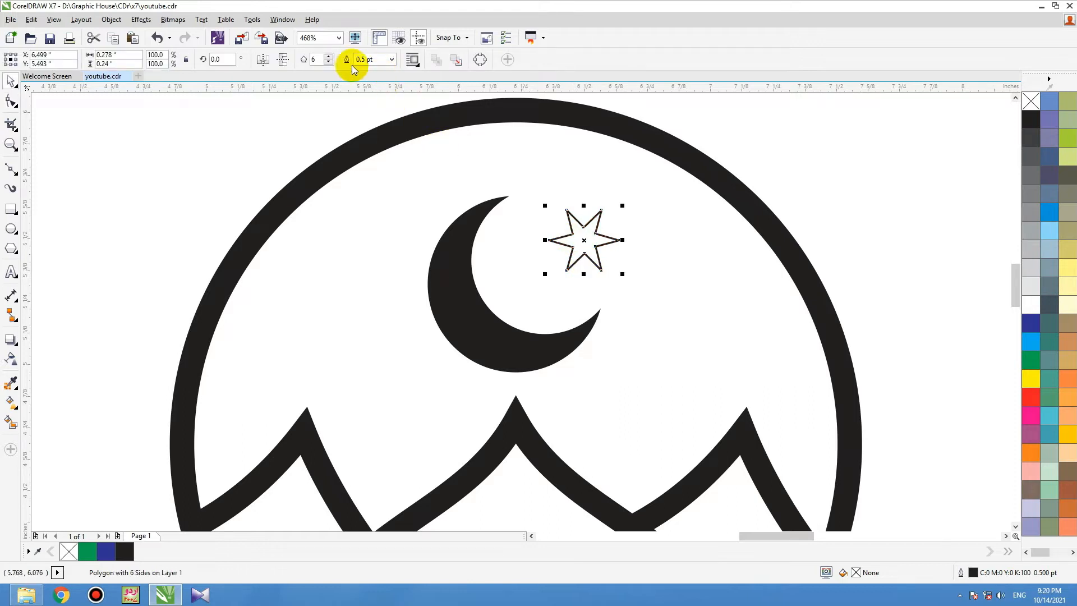
# - Reduce the star's polygon to 5 sides and move it closer into the crescent's opening
pyautogui.click(331, 66)
pyautogui.moveTo(584, 236)
pyautogui.mouseDown()
pyautogui.moveTo(577, 249)
pyautogui.moveTo(570, 241)
pyautogui.mouseUp()
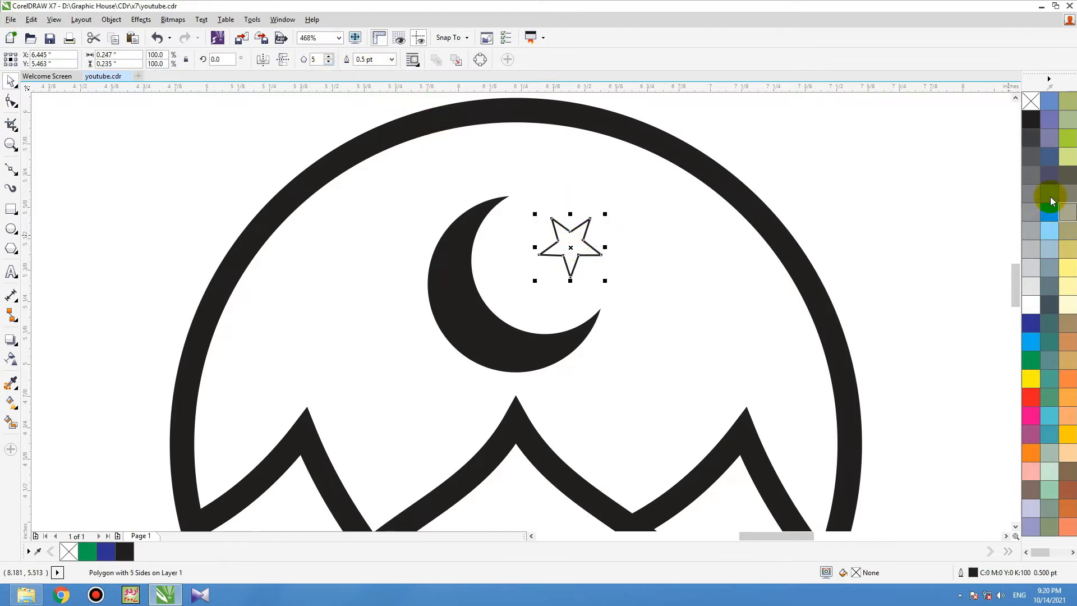
# - Fill the five-pointed star with black and remove its outline
pyautogui.click(1030, 120)
pyautogui.scroll(-3, 480, 204)
pyautogui.rightClick(1033, 100)
pyautogui.click(716, 175)
pyautogui.scroll(-2, 581, 271)
pyautogui.moveTo(651, 177); pyautogui.dragTo(506, 318)
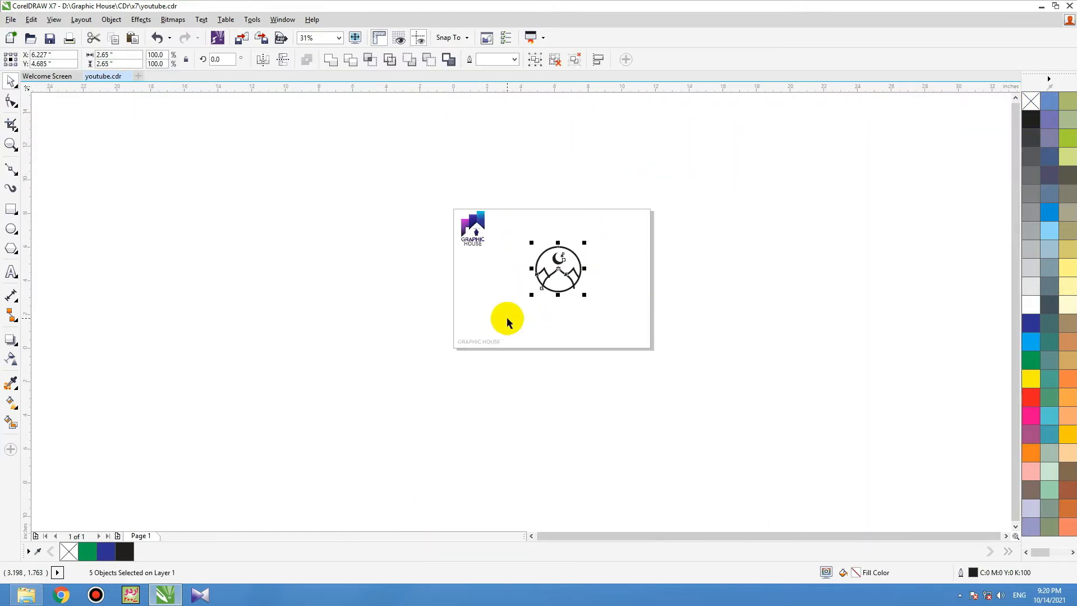
pyautogui.hotkey('shift', 'F2')
pyautogui.click(766, 272)
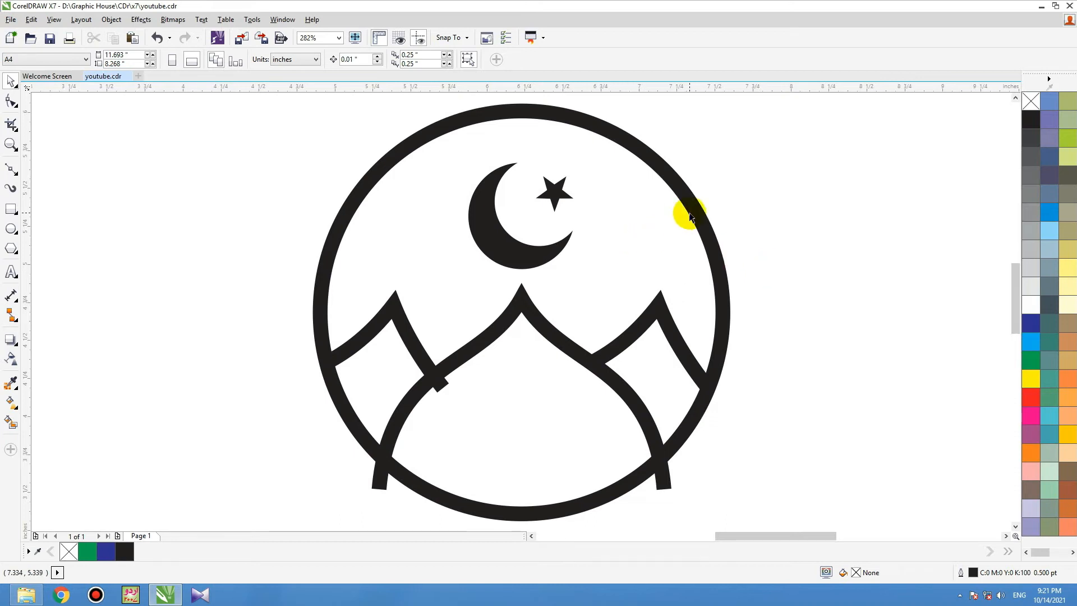
pyautogui.click(698, 221)
pyautogui.scroll(-5, 524, 271)
pyautogui.moveTo(663, 186); pyautogui.dragTo(458, 331)
pyautogui.scroll(4, 524, 293)
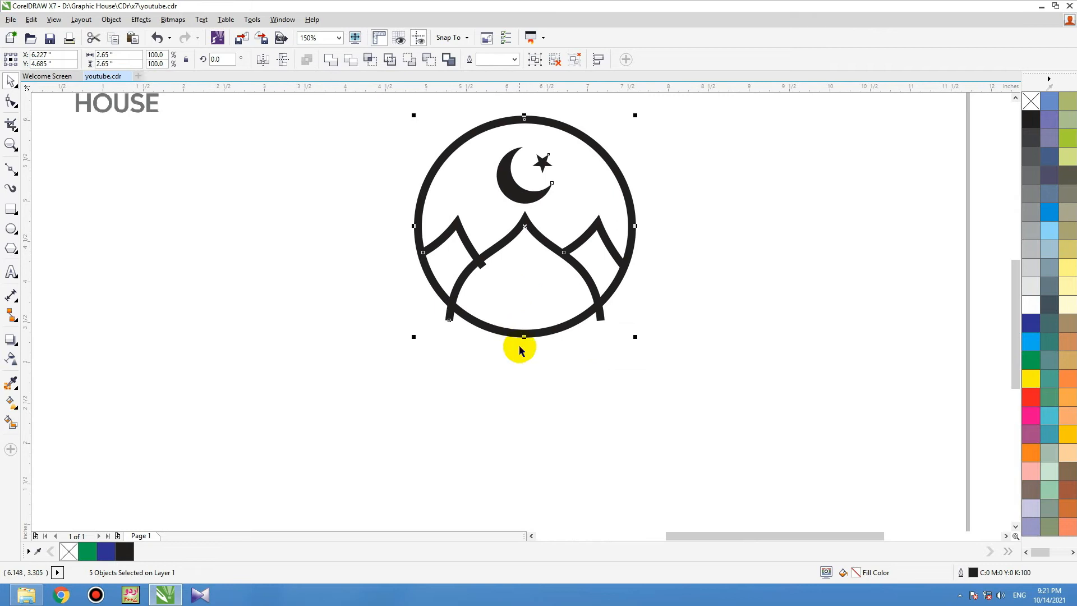
pyautogui.click(118, 25)
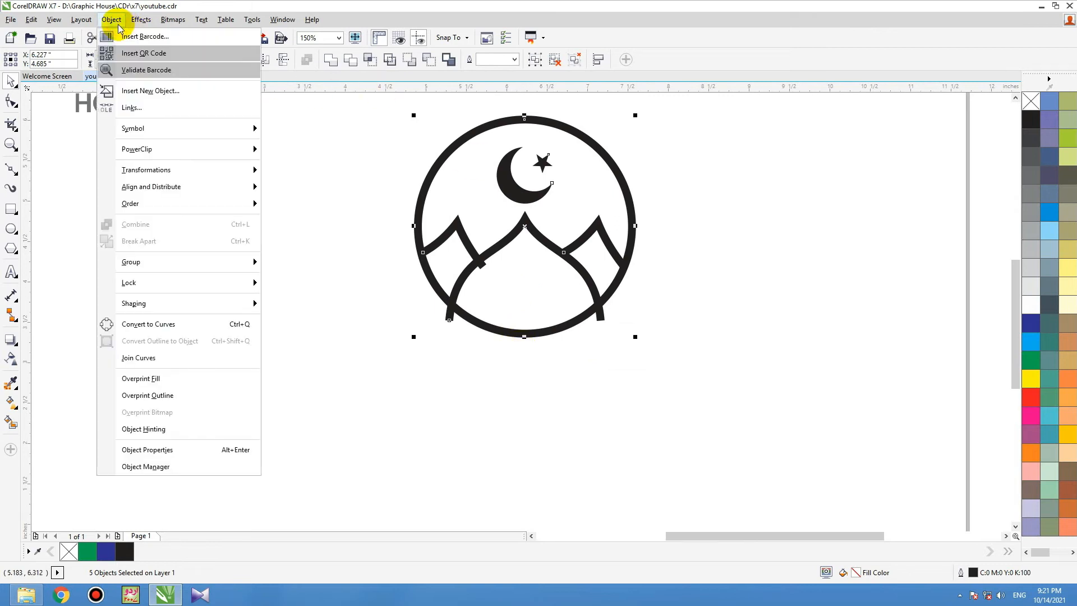
pyautogui.click(359, 187)
# - Convert the large circle's outline to an object and fill the resulting ring with blue (C:100 M:20 Y:0 K:0)
pyautogui.click(467, 137)
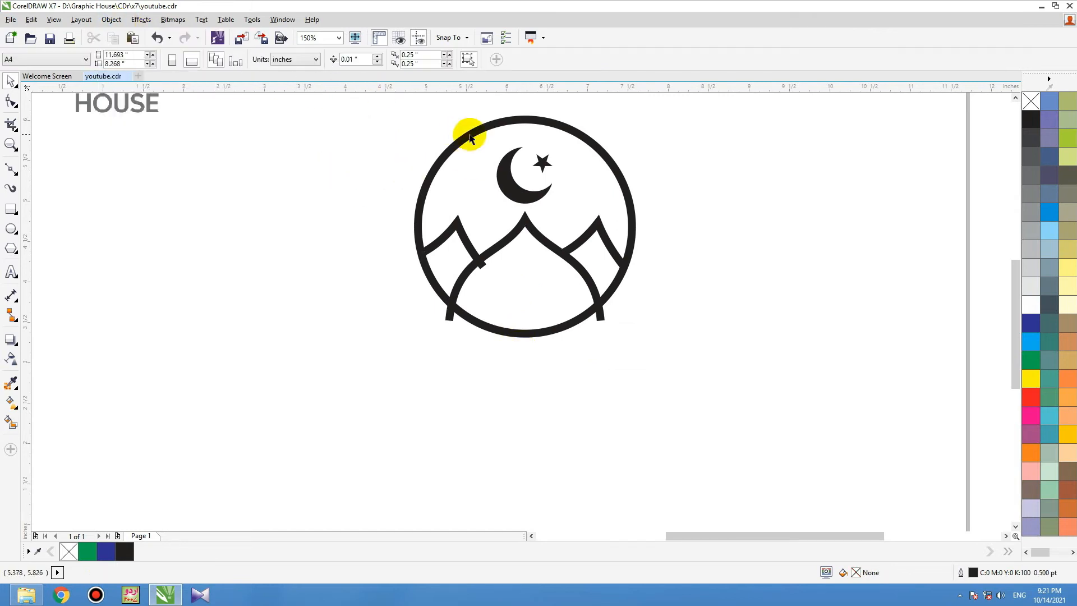
pyautogui.click(111, 21)
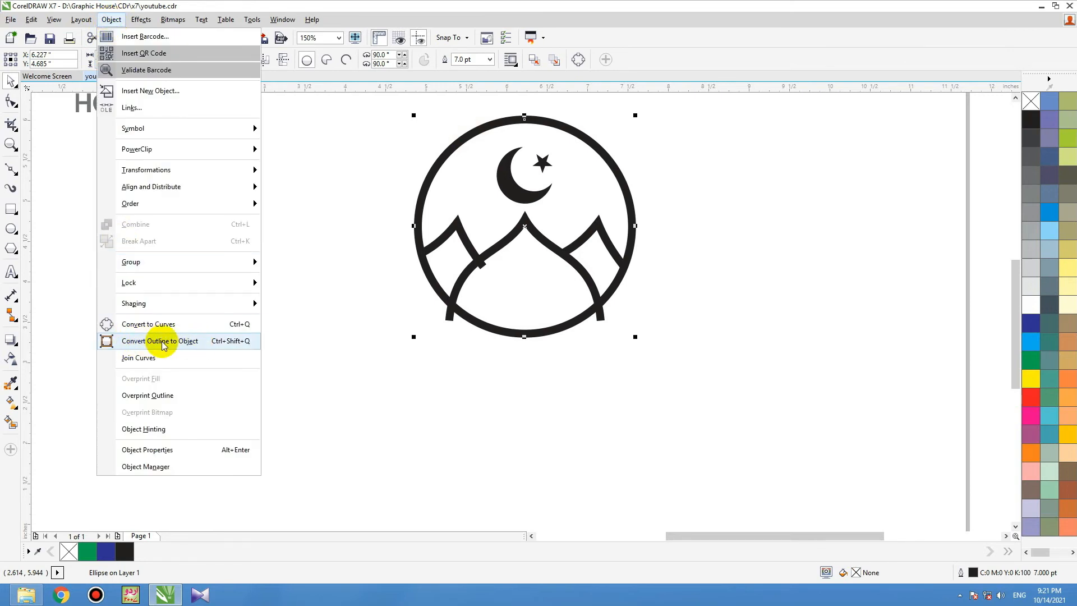
pyautogui.click(187, 341)
pyautogui.moveTo(534, 114); pyautogui.dragTo(514, 132)
pyautogui.click(1049, 212)
# - Ungroup the two side peaks so each can be edited separately
pyautogui.moveTo(728, 141); pyautogui.dragTo(329, 326)
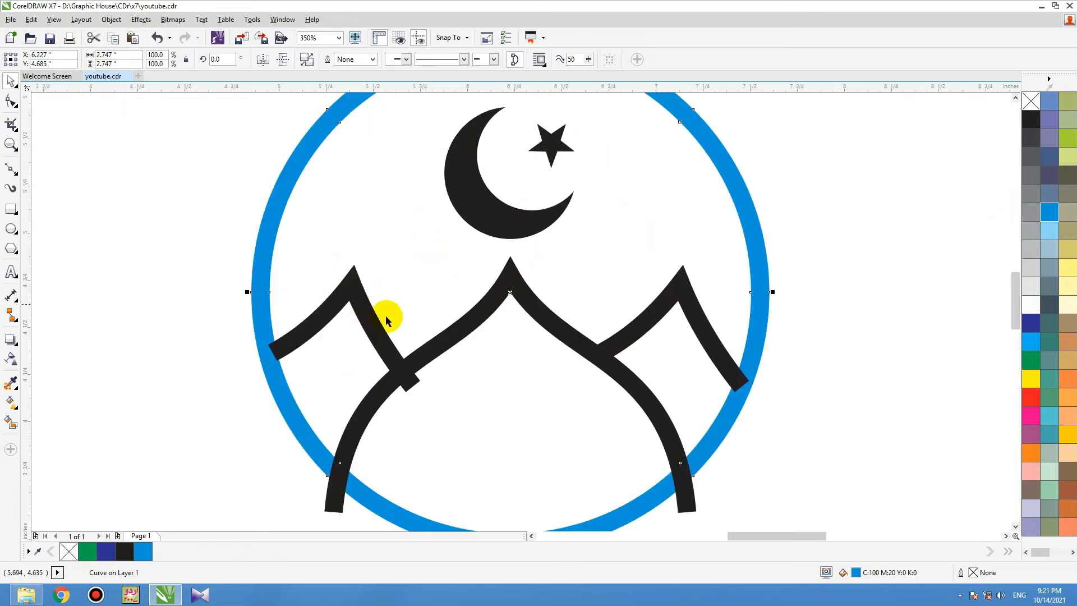
pyautogui.click(386, 314)
pyautogui.click(409, 355)
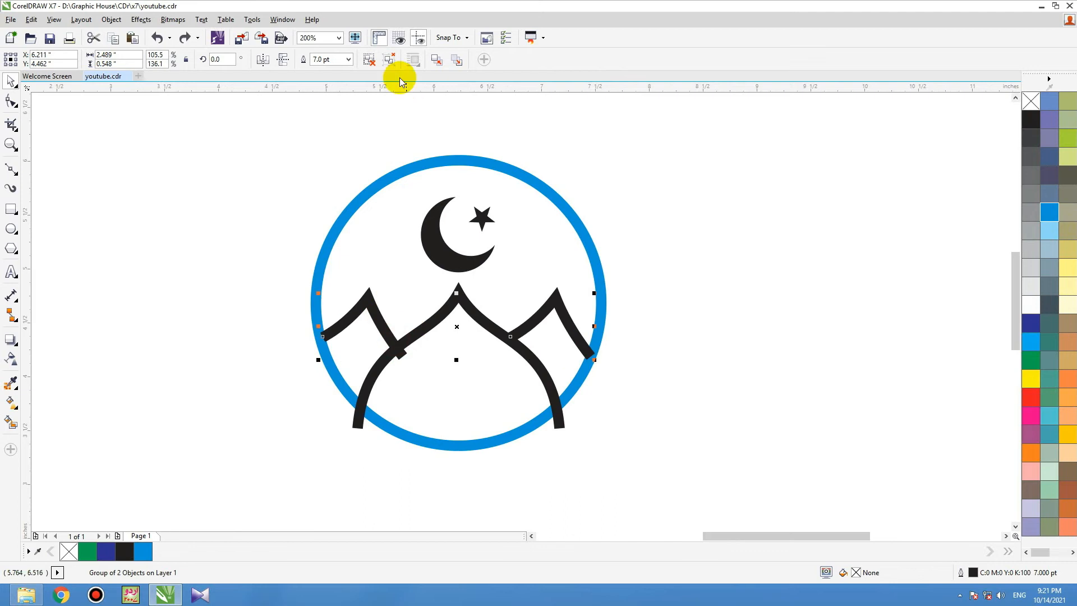
pyautogui.click(248, 198)
# - Convert the outlines of the left peak, the central dome and the right peak to objects
pyautogui.click(385, 308)
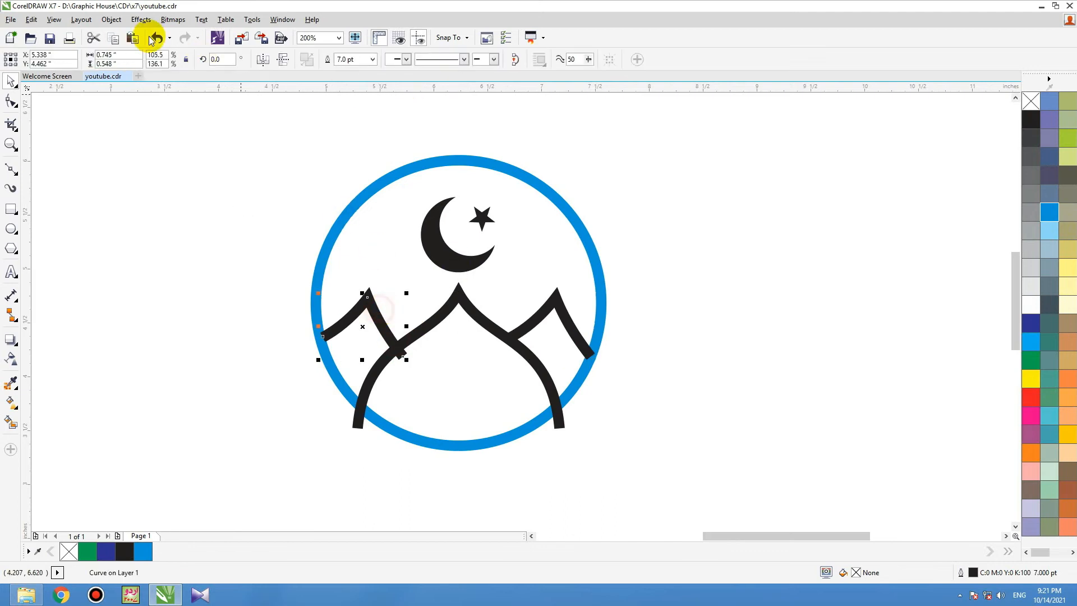
pyautogui.click(112, 19)
pyautogui.click(144, 342)
pyautogui.click(458, 295)
pyautogui.click(111, 19)
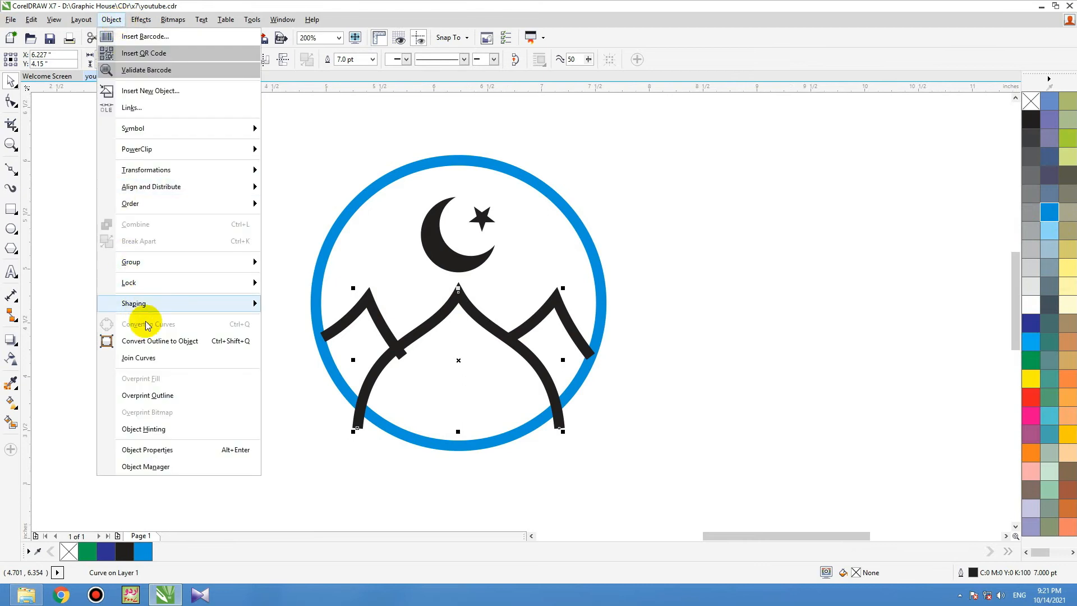
pyautogui.click(141, 340)
pyautogui.click(568, 316)
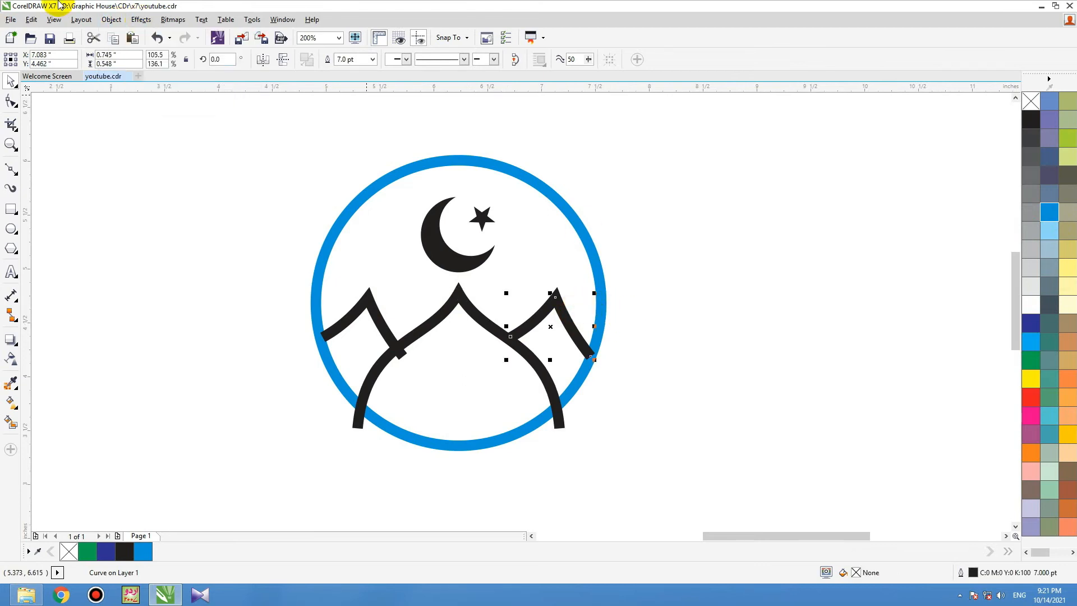
pyautogui.click(112, 19)
pyautogui.click(128, 341)
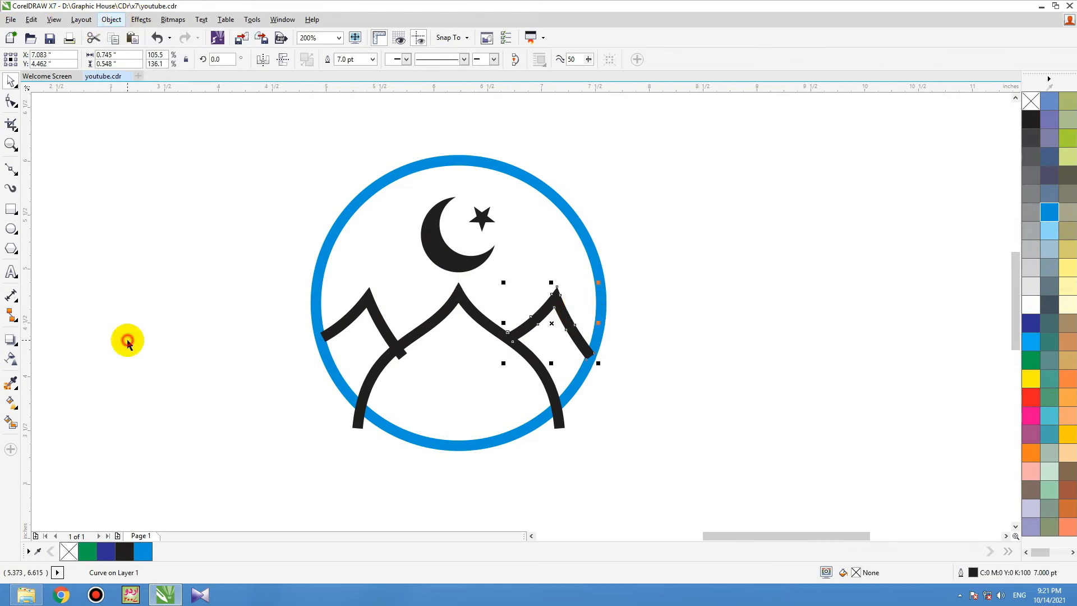
# - Fill the peaks, dome, crescent and star together with cyan (C:100 M:0 Y:0 K:0)
pyautogui.click(599, 308)
pyautogui.moveTo(693, 166); pyautogui.dragTo(253, 500)
pyautogui.click(1031, 342)
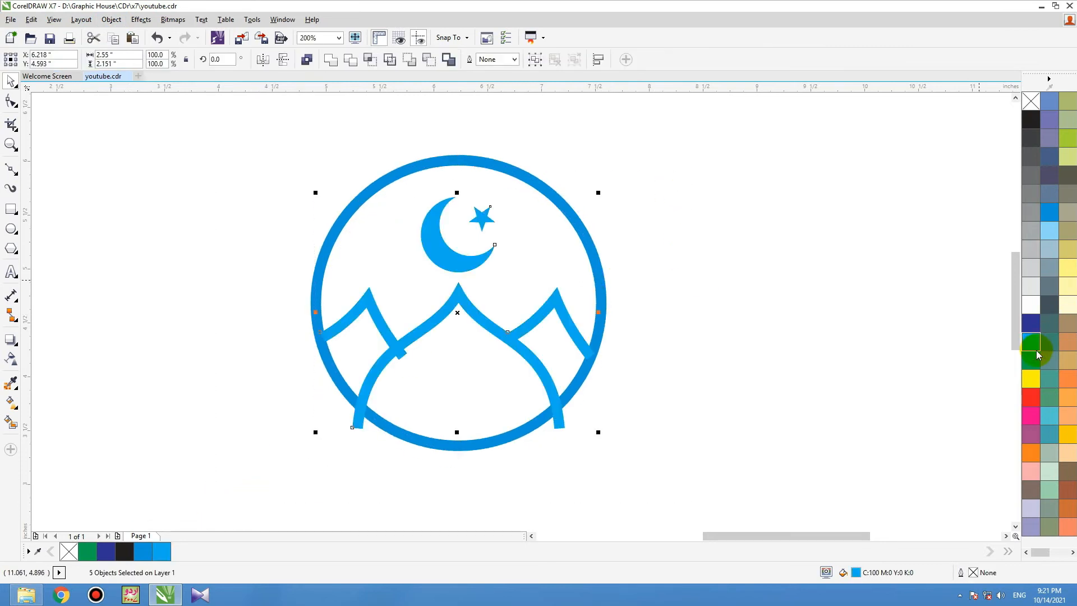
pyautogui.click(750, 313)
# - Add a node on each long edge of the left peak's stroke where its inner end crosses the dome
pyautogui.press('F2')
pyautogui.moveTo(652, 261); pyautogui.dragTo(250, 443)
pyautogui.doubleClick(403, 310)
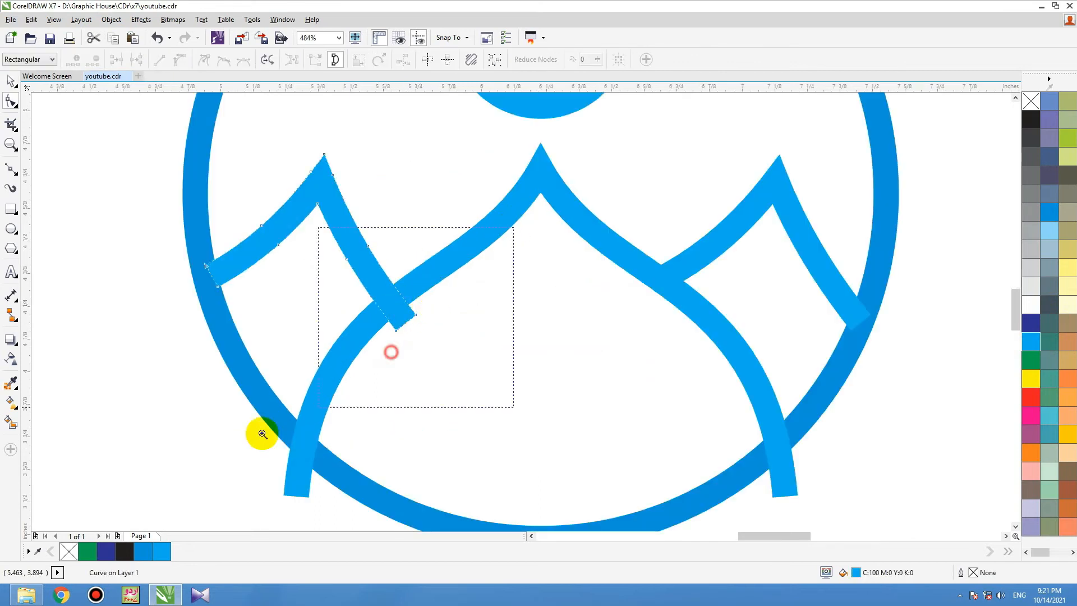
pyautogui.scroll(2, 389, 331)
pyautogui.doubleClick(550, 236)
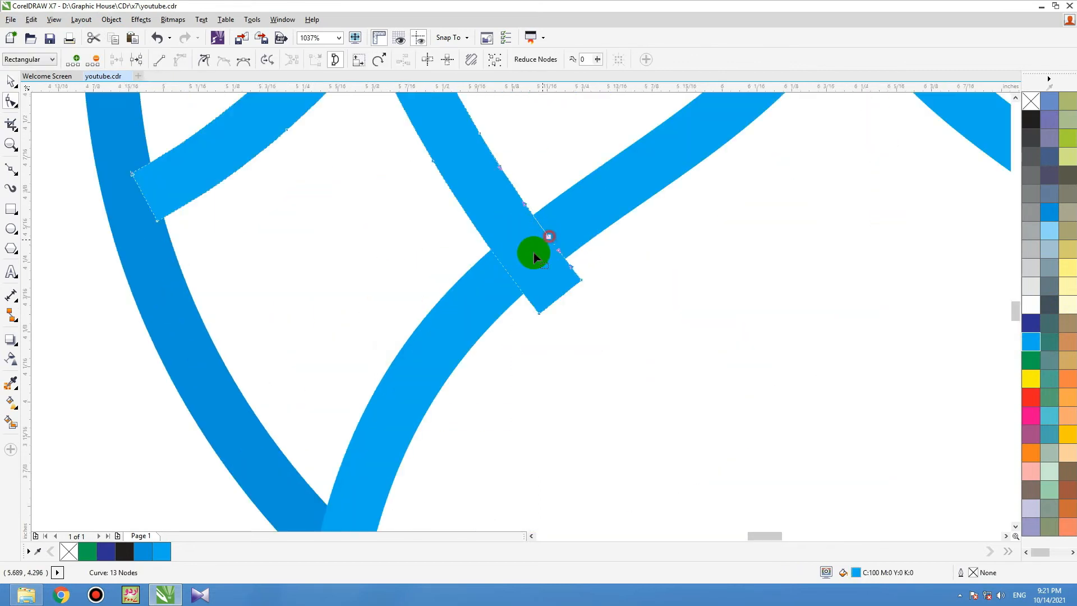
pyautogui.doubleClick(508, 273)
# - Pull the two corner nodes of the left peak's overhanging end back within the dome's stroke
pyautogui.click(580, 280)
pyautogui.moveTo(581, 280); pyautogui.dragTo(562, 257)
pyautogui.moveTo(540, 314); pyautogui.dragTo(523, 296)
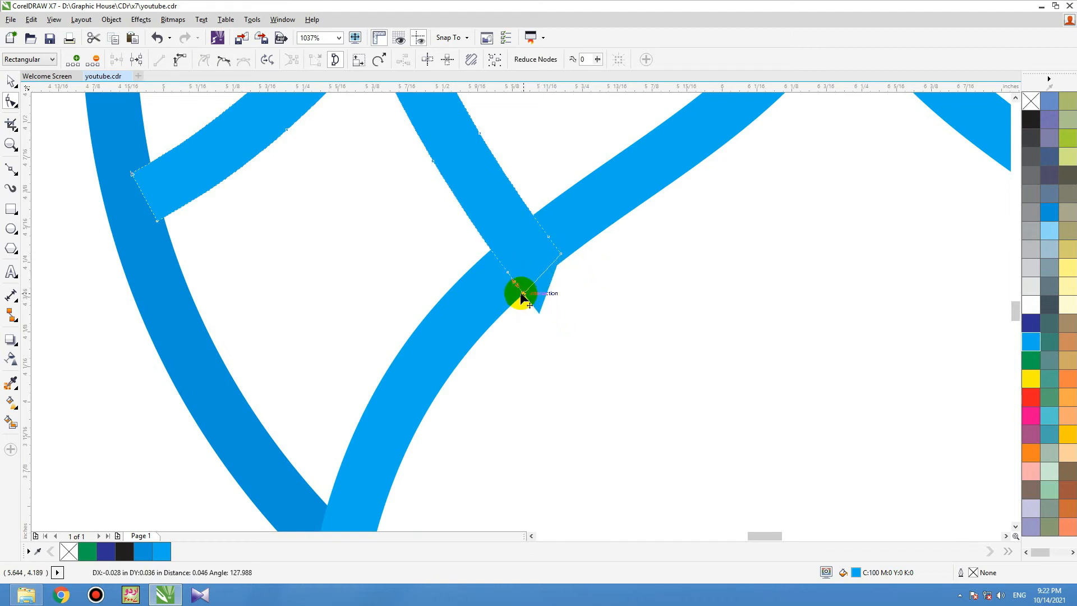
pyautogui.scroll(-10, 479, 307)
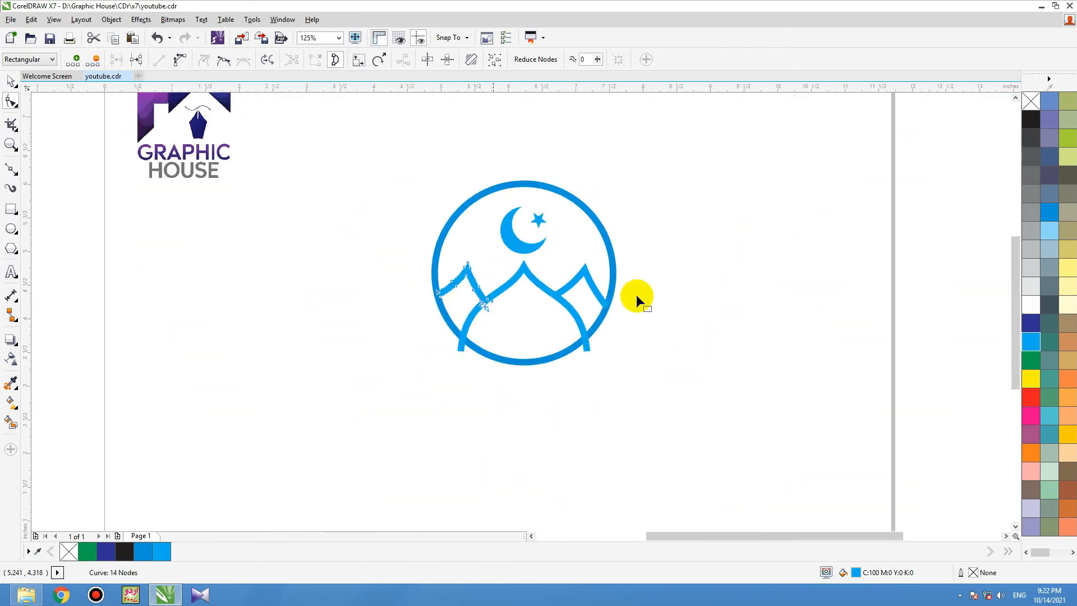
pyautogui.moveTo(636, 277); pyautogui.dragTo(380, 339)
pyautogui.scroll(-7, 433, 348)
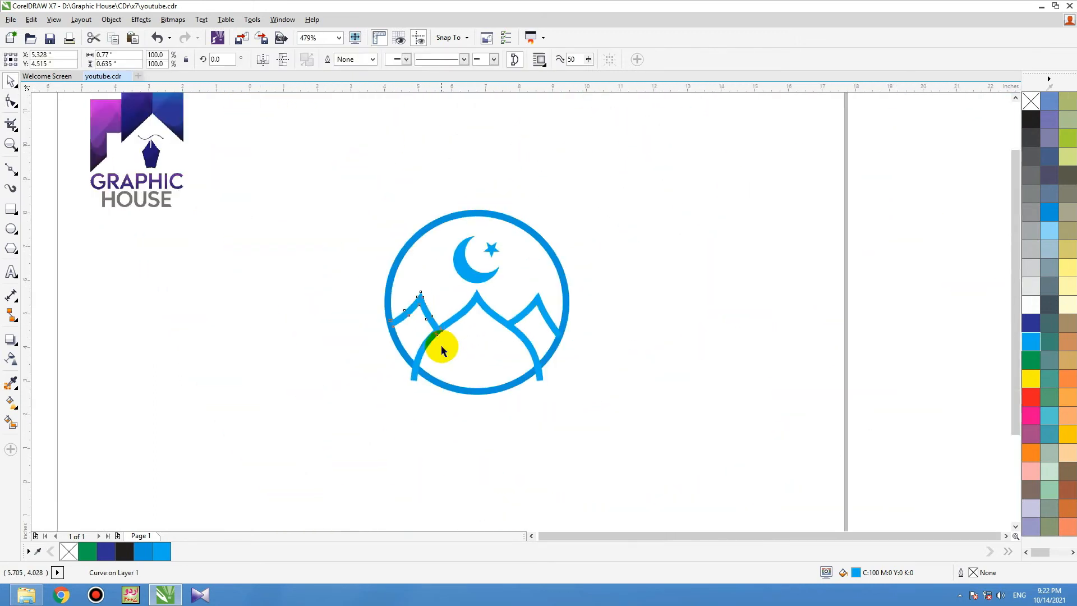
pyautogui.moveTo(546, 258); pyautogui.dragTo(357, 428)
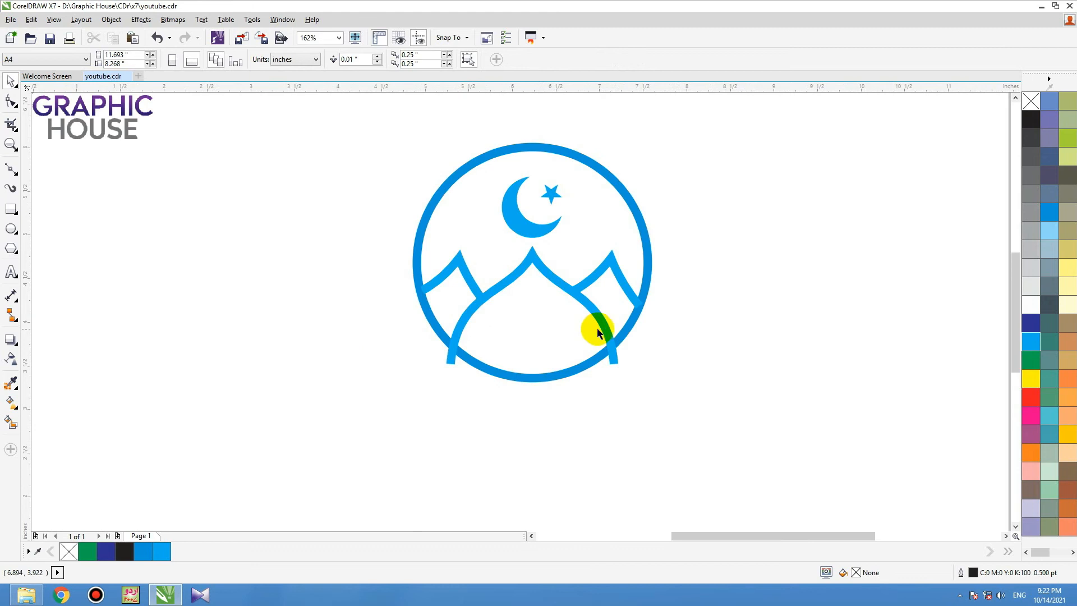
pyautogui.hotkey('ctrl', 'z')
pyautogui.scroll(-3, 608, 402)
pyautogui.moveTo(654, 319); pyautogui.dragTo(514, 405)
# - Draw a closed straight-sided shape about 2.03 by 0.87 inches around the ring's bottom arc, with its ends running along the dome's legs
pyautogui.click(529, 427)
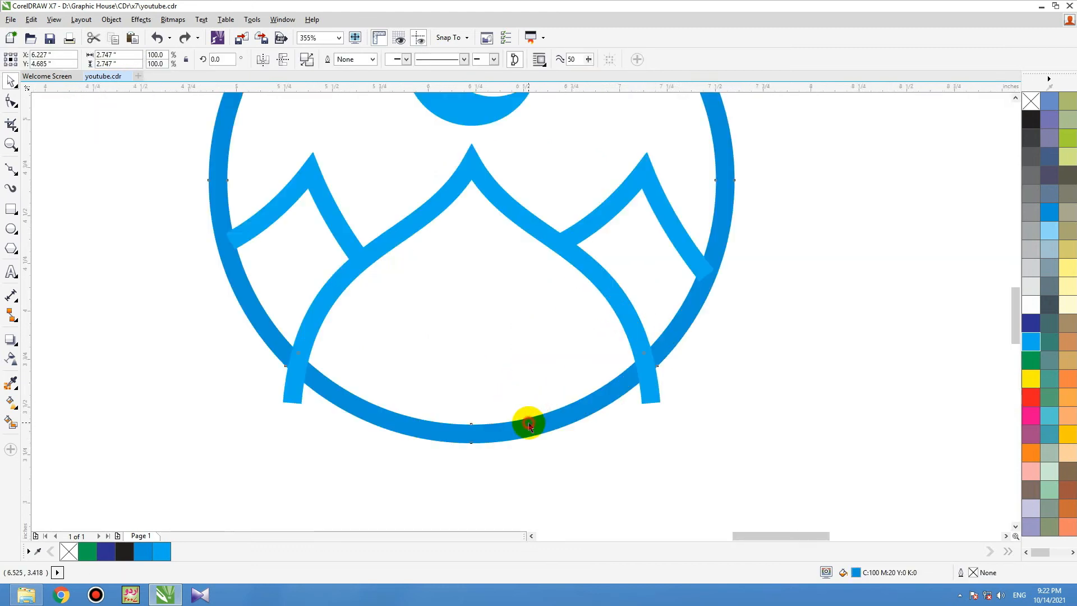
pyautogui.click(14, 171)
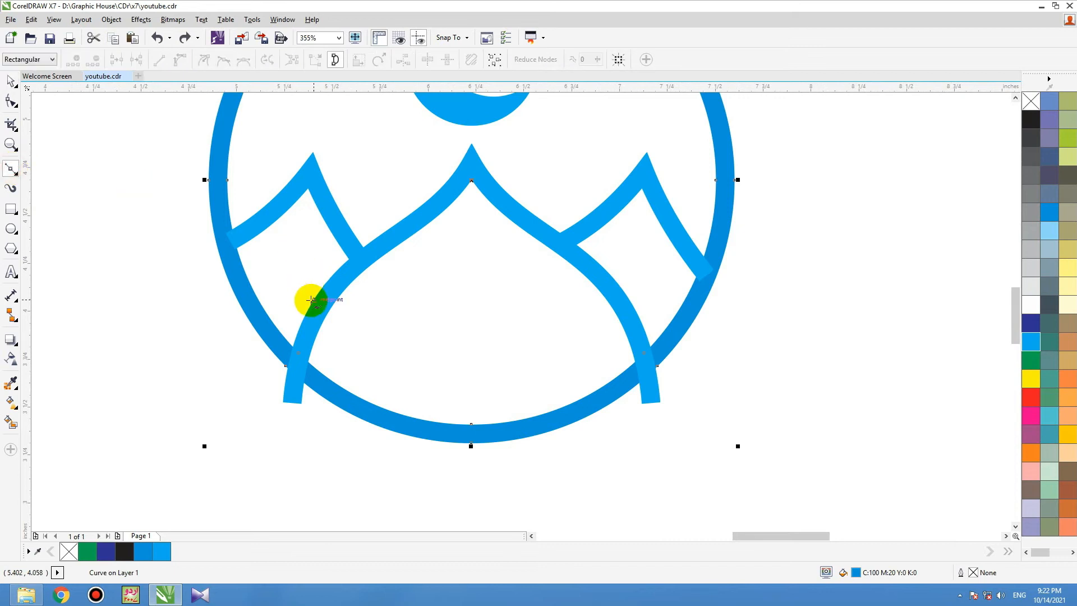
pyautogui.moveTo(312, 313); pyautogui.dragTo(289, 420)
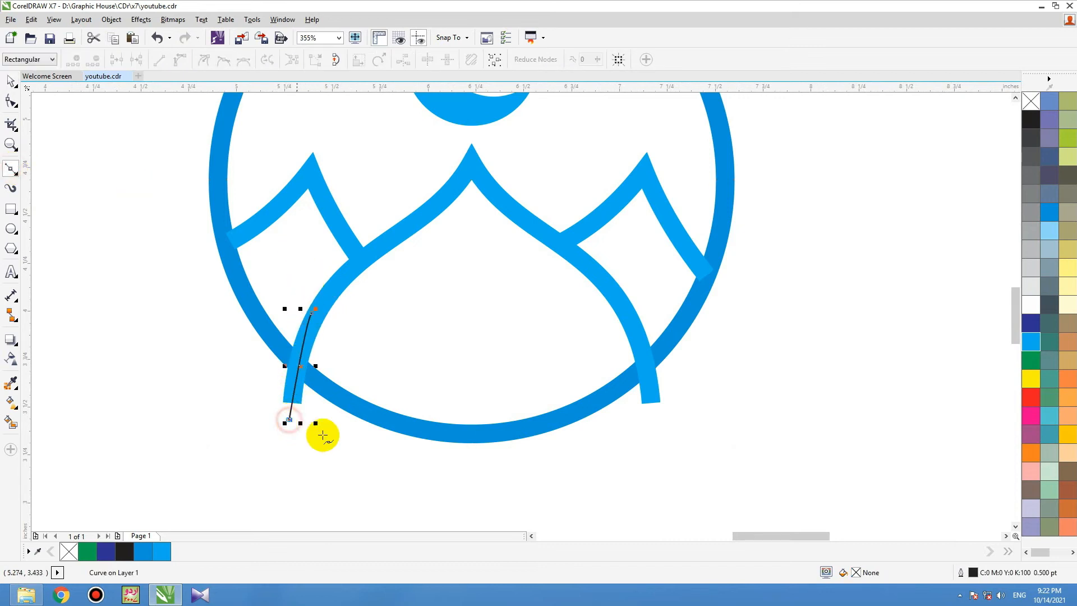
pyautogui.click(690, 462)
pyautogui.hotkey('ctrl', 'z')
pyautogui.click(387, 474)
pyautogui.click(574, 474)
pyautogui.click(677, 448)
pyautogui.click(655, 390)
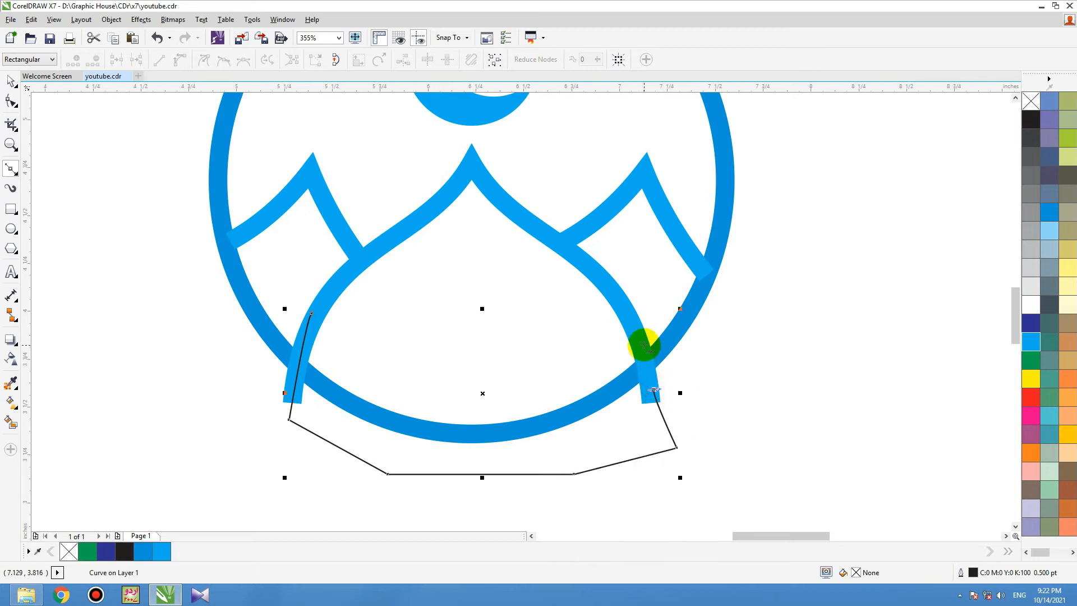
pyautogui.click(644, 344)
pyautogui.click(630, 321)
pyautogui.click(504, 307)
pyautogui.click(358, 307)
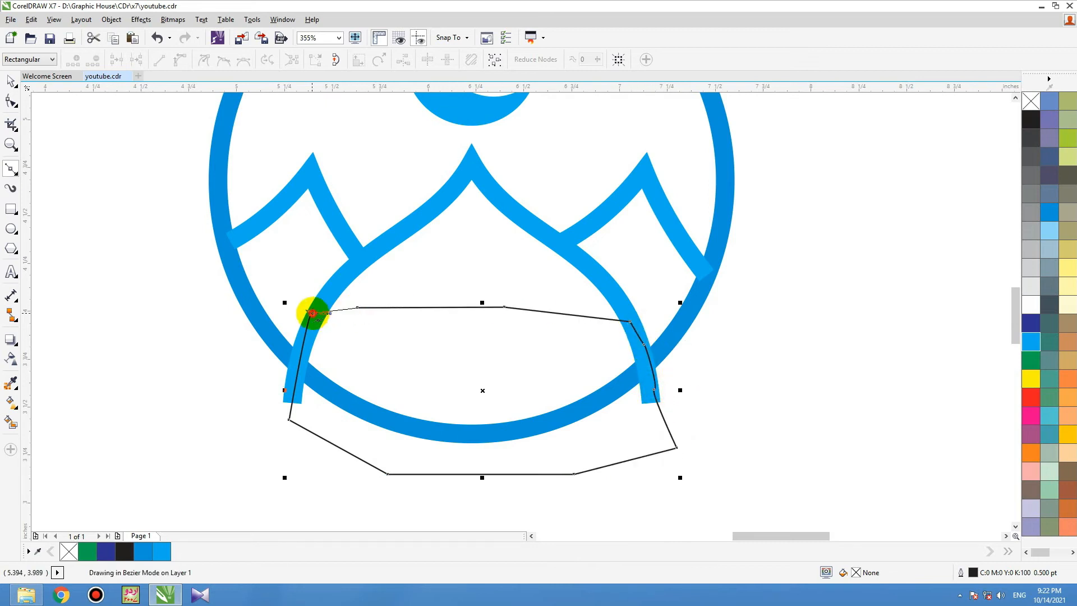
pyautogui.click(313, 313)
pyautogui.press('space')
pyautogui.press('Escape')
# - Trim the ring with the closed shape and delete the shape, leaving the circle open between the dome's legs
pyautogui.moveTo(389, 424); pyautogui.dragTo(390, 432)
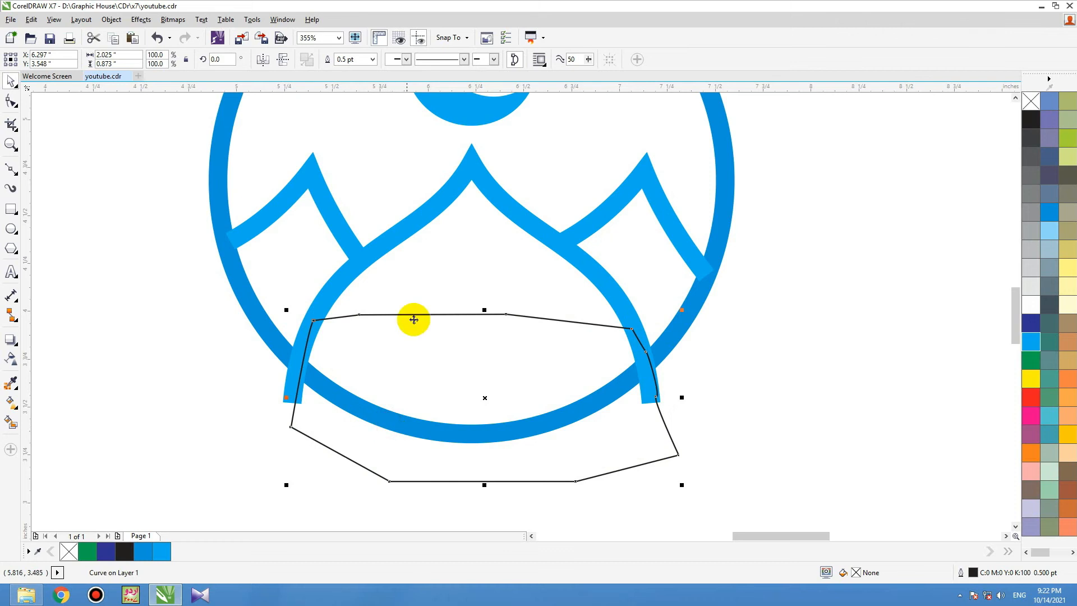
pyautogui.hotkey('ctrl', 'z')
pyautogui.keyDown('shift'); pyautogui.click(249, 314); pyautogui.keyUp('shift')
pyautogui.moveTo(249, 314); pyautogui.dragTo(230, 319)
pyautogui.hotkey('ctrl', 'z')
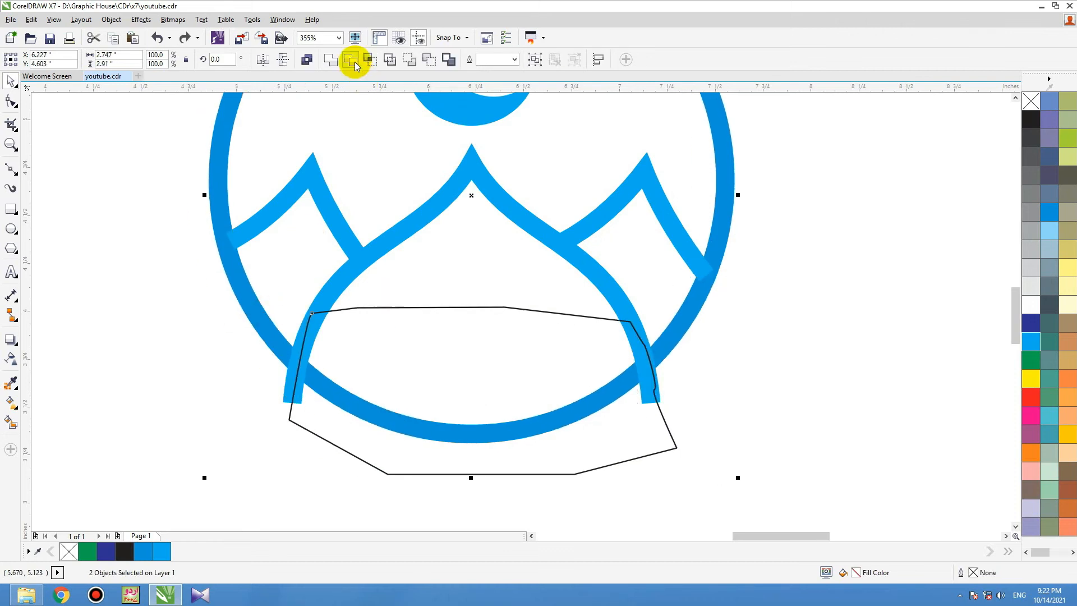
pyautogui.click(355, 66)
pyautogui.click(748, 402)
pyautogui.click(675, 446)
pyautogui.press('Delete')
# - Select the whole logo and fill it with Gold (C:0 M:20 Y:60 K:20)
pyautogui.scroll(-5, 602, 435)
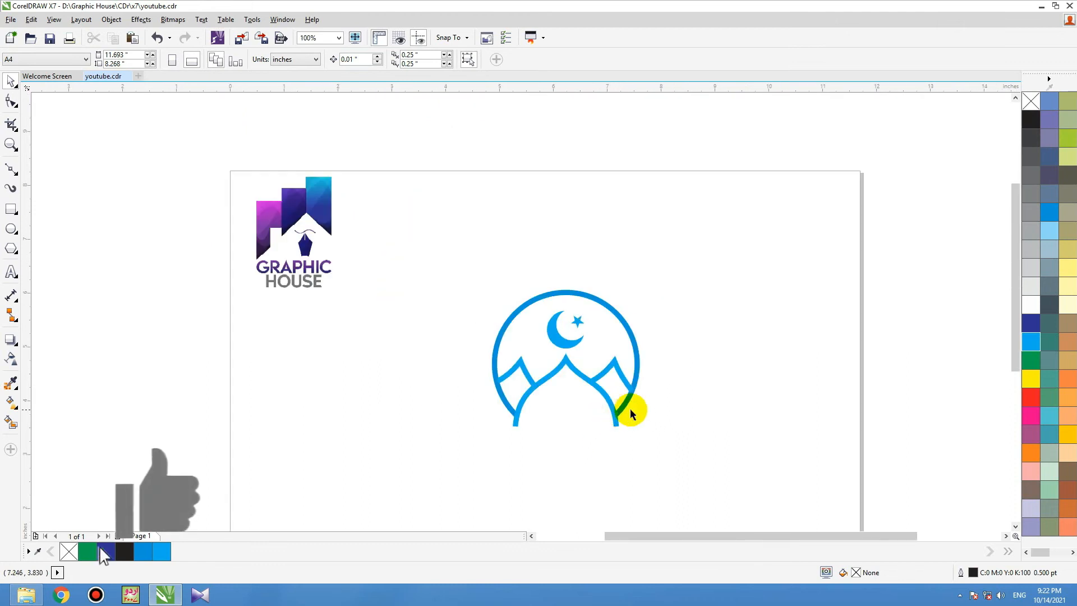
pyautogui.scroll(3, 618, 414)
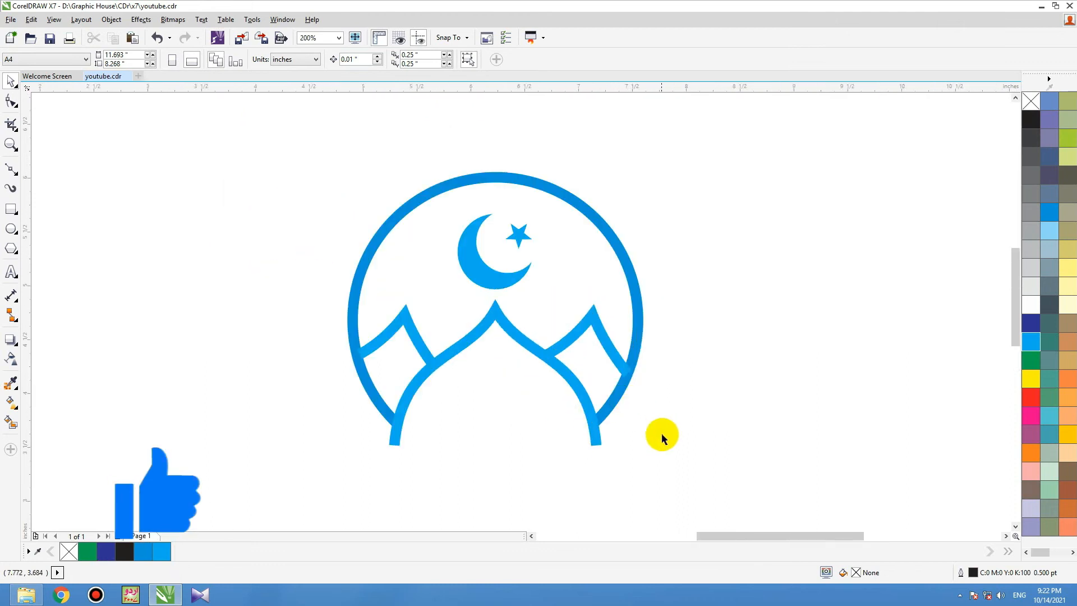
pyautogui.moveTo(697, 470); pyautogui.dragTo(306, 137)
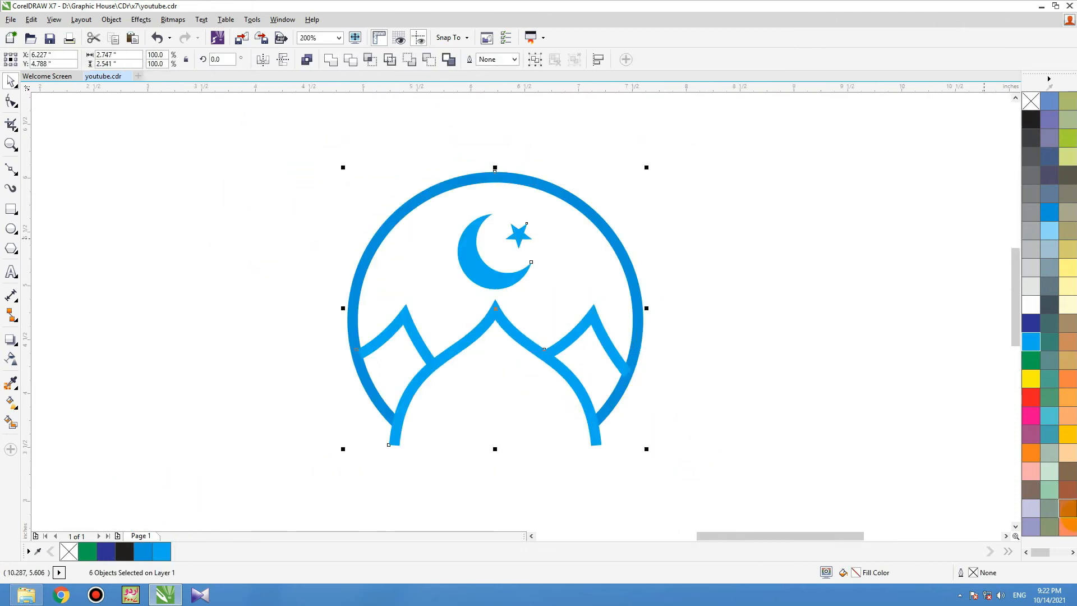
pyautogui.click(1068, 361)
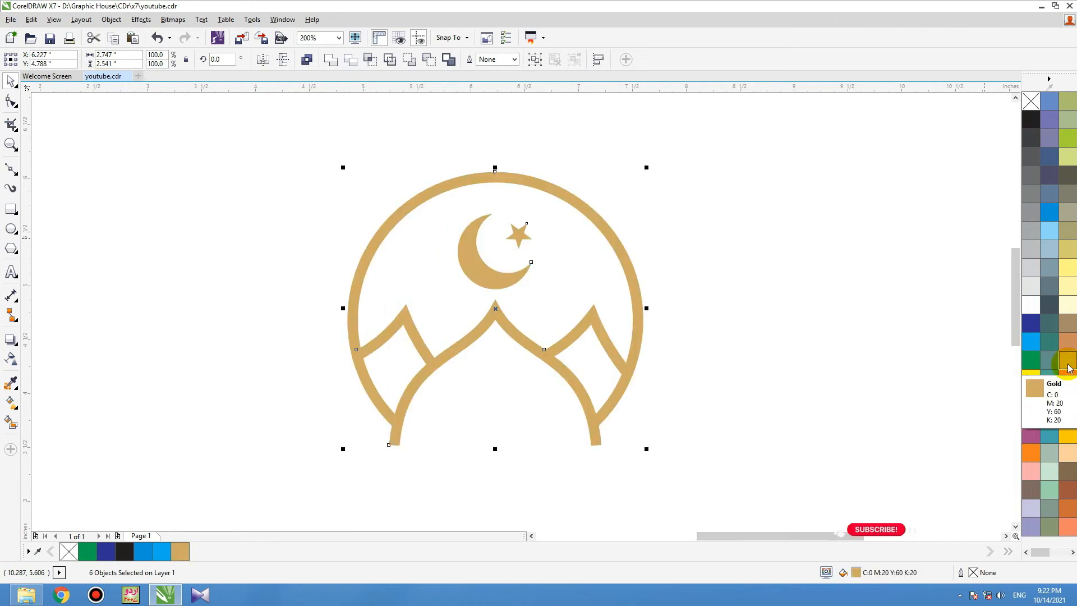
# - Switch the logo's fill to the RGB model and darken it to R 148, G 107, B 30 (#946B1E)
pyautogui.doubleClick(857, 574)
pyautogui.moveTo(576, 201); pyautogui.dragTo(858, 56)
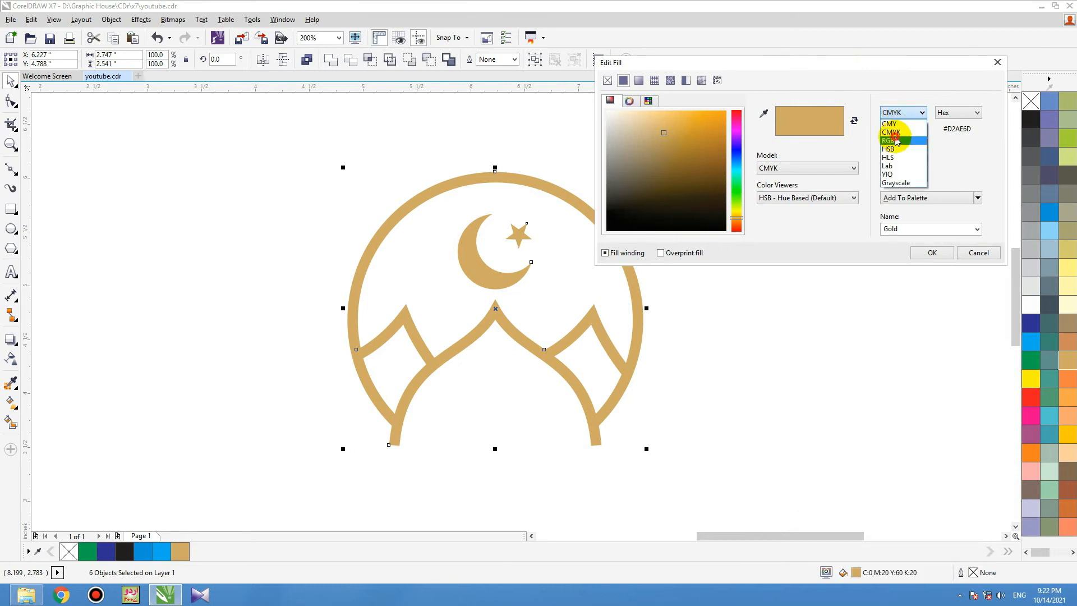
pyautogui.click(892, 135)
pyautogui.moveTo(665, 132); pyautogui.dragTo(693, 157)
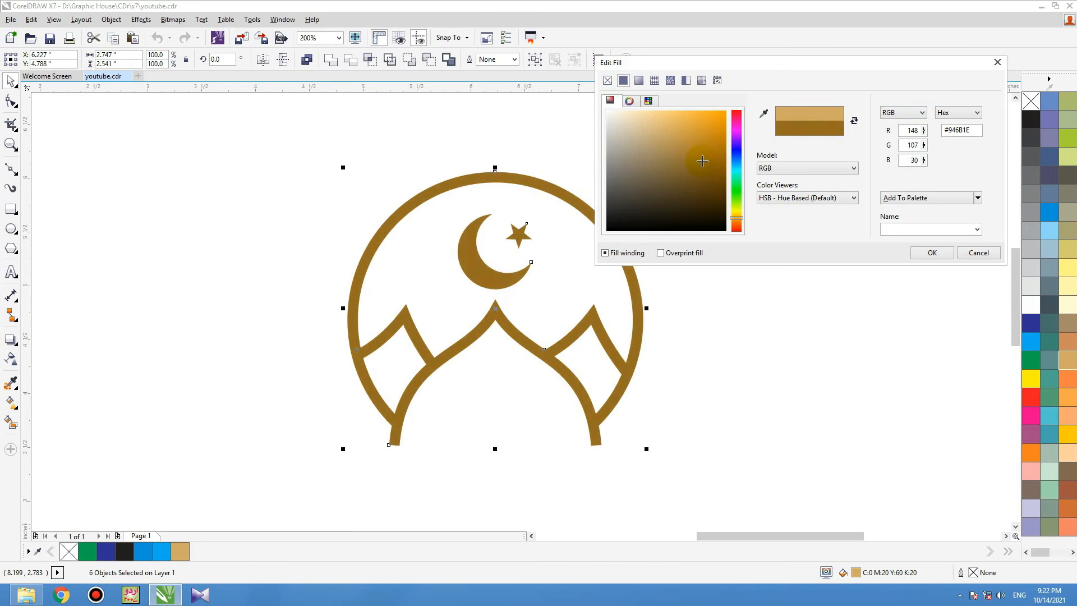
pyautogui.click(933, 253)
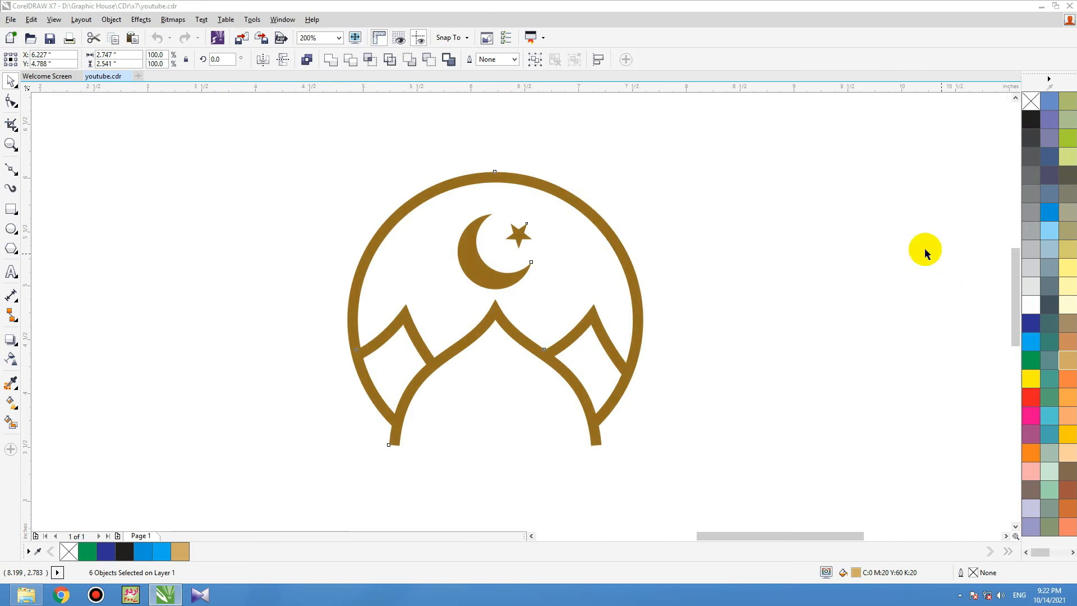
pyautogui.click(835, 248)
# - Scale the crescent and star together about their centre down to about 0.59 by 0.59 inches
pyautogui.moveTo(687, 144); pyautogui.dragTo(423, 291)
pyautogui.moveTo(537, 209); pyautogui.dragTo(532, 209)
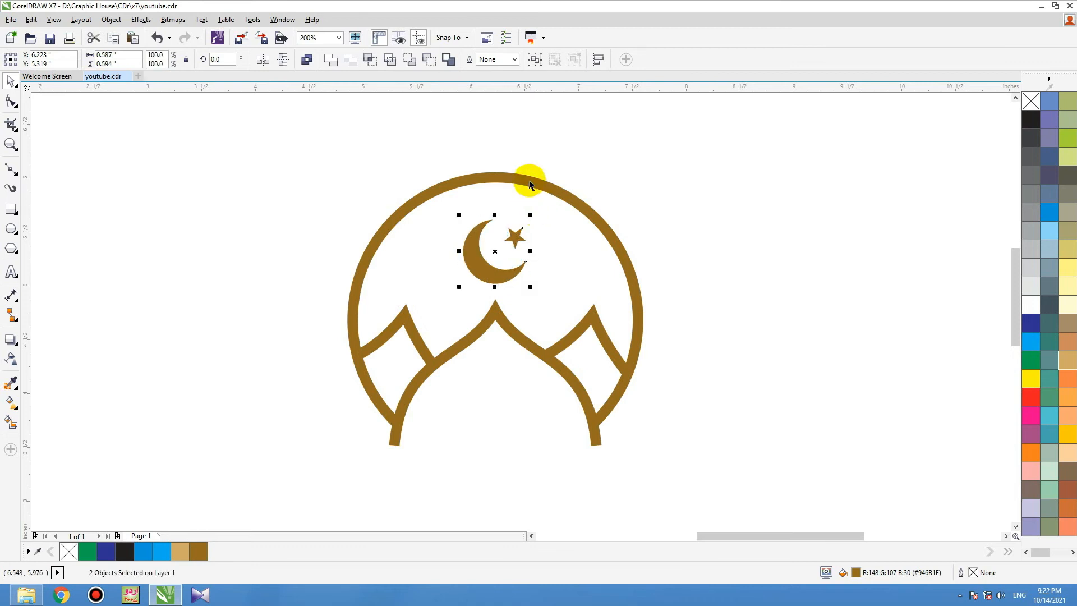
# - Group the crescent and star and centre the group horizontally with the ring
pyautogui.click(529, 180)
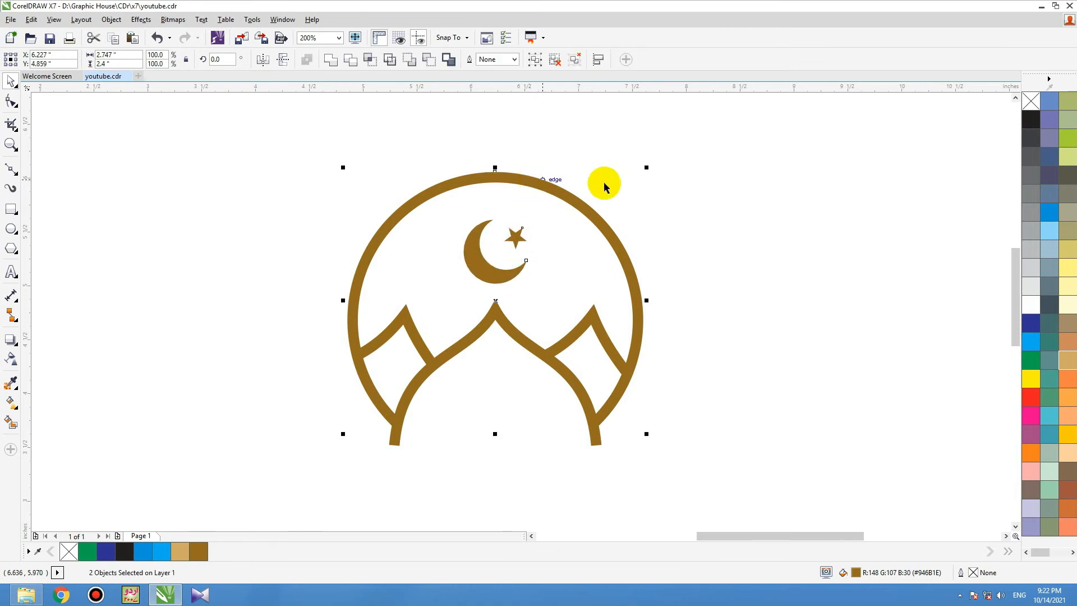
pyautogui.click(742, 186)
pyautogui.moveTo(556, 346); pyautogui.dragTo(544, 420)
pyautogui.hotkey('ctrl', 'z')
pyautogui.hotkey('ctrl', 'z')
pyautogui.click(698, 328)
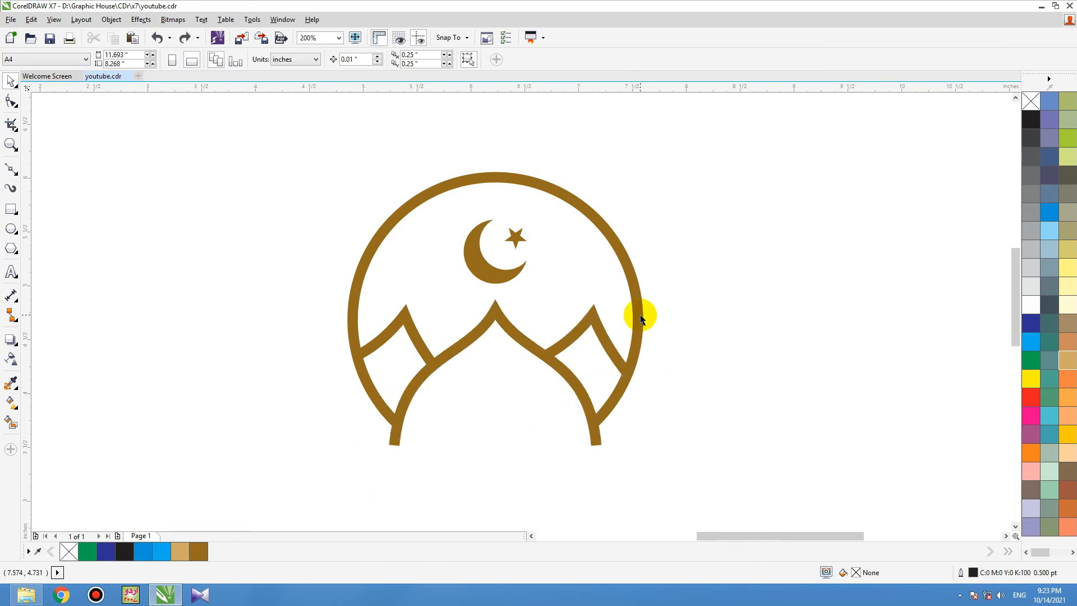
# - Draw a rectangle about 0.26 by 0.14 inches over the junction of the dome and the right peak, and fill it black
pyautogui.press('F2')
pyautogui.moveTo(697, 293); pyautogui.dragTo(466, 407)
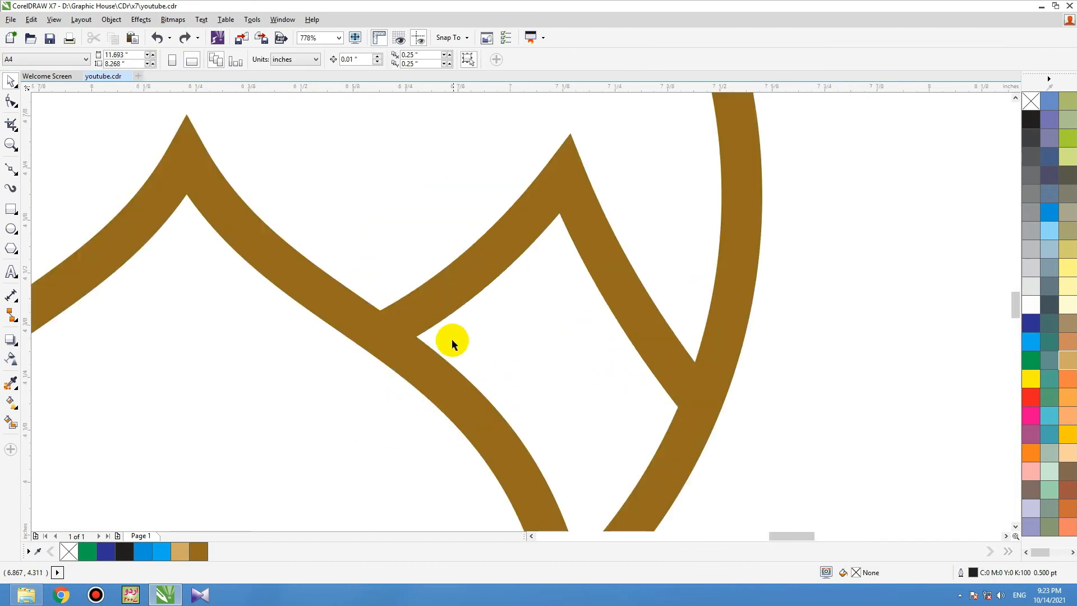
pyautogui.click(450, 299)
pyautogui.click(11, 208)
pyautogui.moveTo(340, 288); pyautogui.dragTo(450, 348)
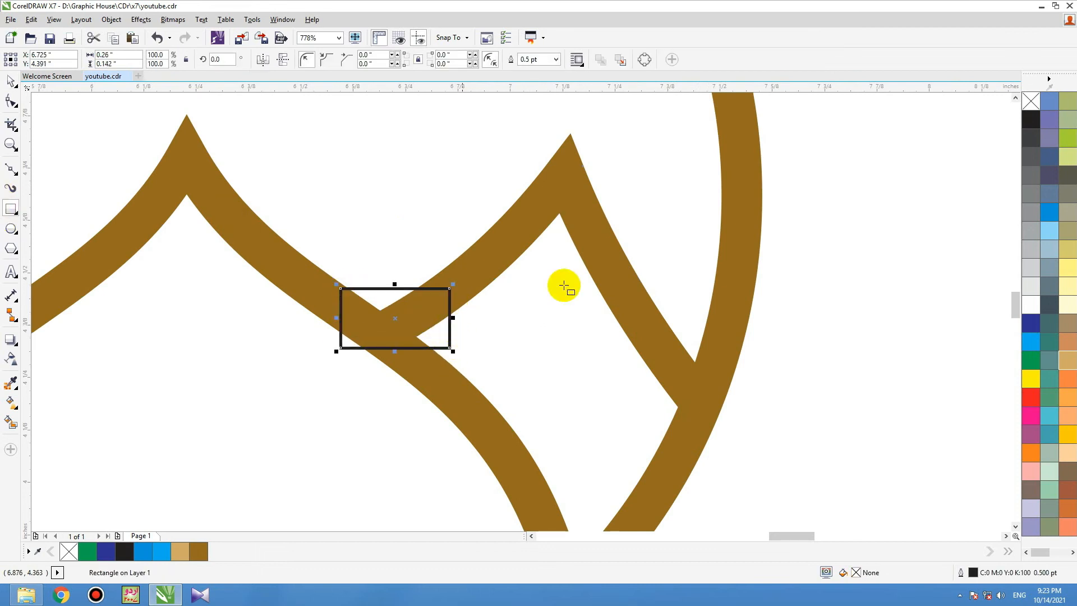
pyautogui.click(1031, 396)
pyautogui.click(1031, 119)
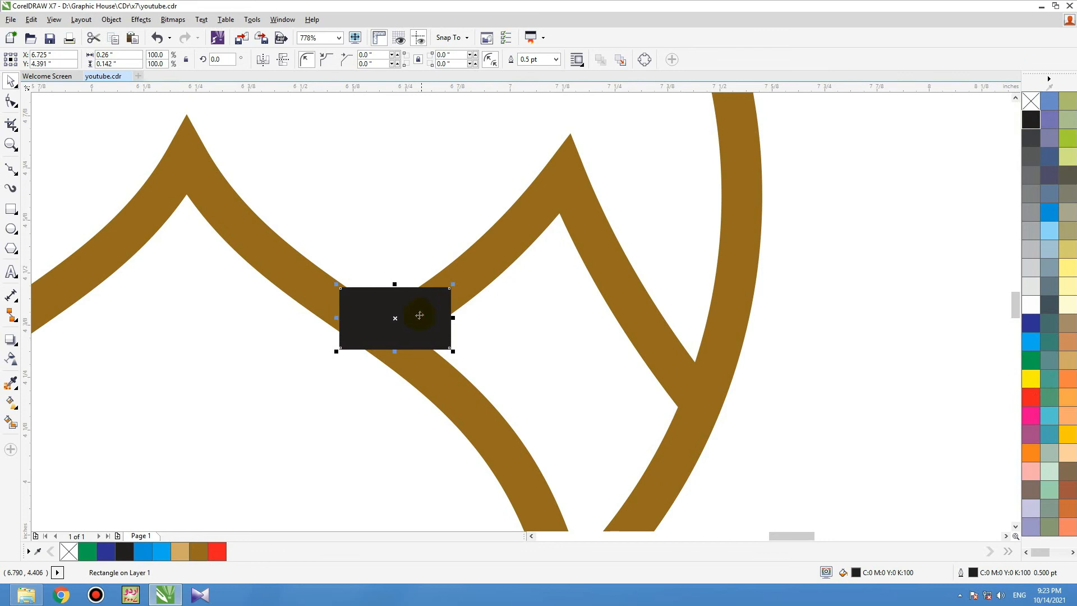
# - Rotate the black rectangle to about 40 degrees and shift it over the right peak's inner leg
pyautogui.moveTo(453, 285); pyautogui.dragTo(417, 251)
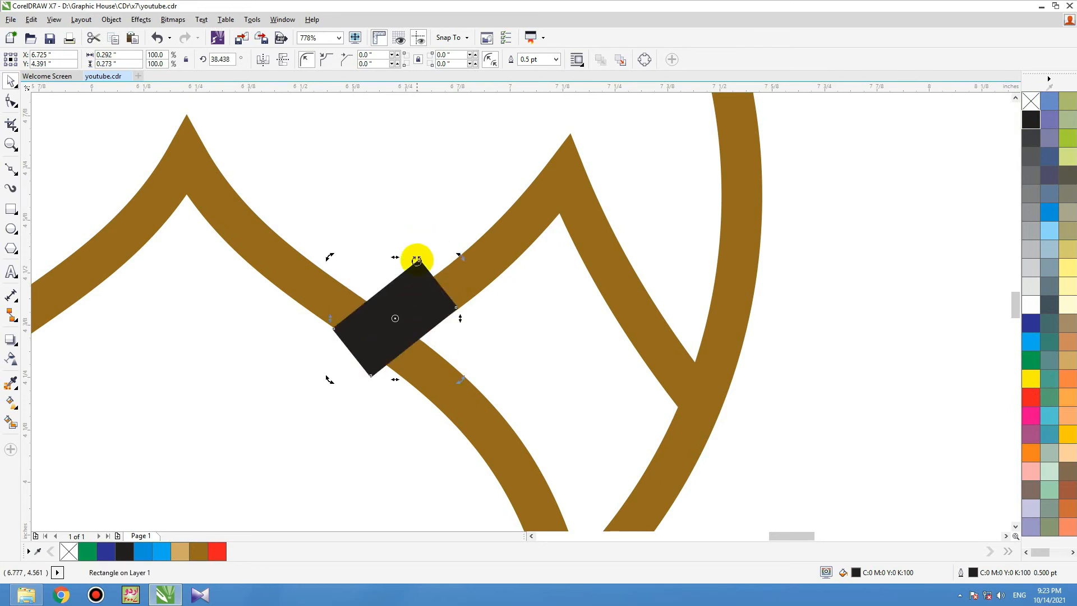
pyautogui.moveTo(428, 298); pyautogui.dragTo(432, 299)
pyautogui.moveTo(480, 248)
pyautogui.mouseDown()
pyautogui.moveTo(473, 240)
pyautogui.moveTo(486, 257)
pyautogui.mouseUp()
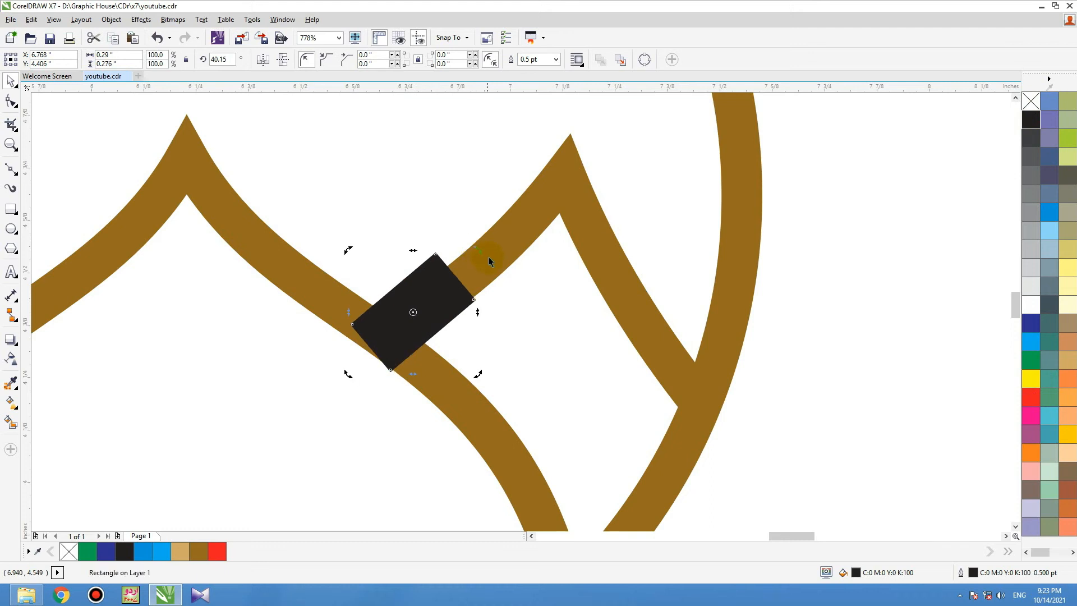
# - PowerClip the black rectangle inside the right peak and open the clipped contents for editing
pyautogui.rightClick(461, 277)
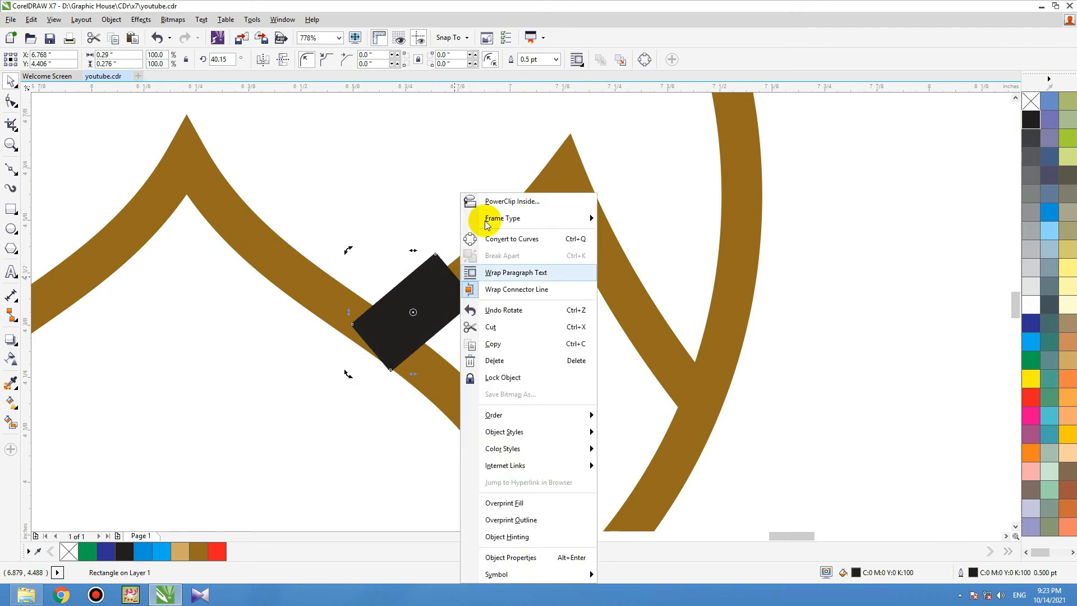
pyautogui.click(493, 199)
pyautogui.click(494, 227)
pyautogui.keyDown('ctrl'); pyautogui.click(495, 230); pyautogui.keyUp('ctrl')
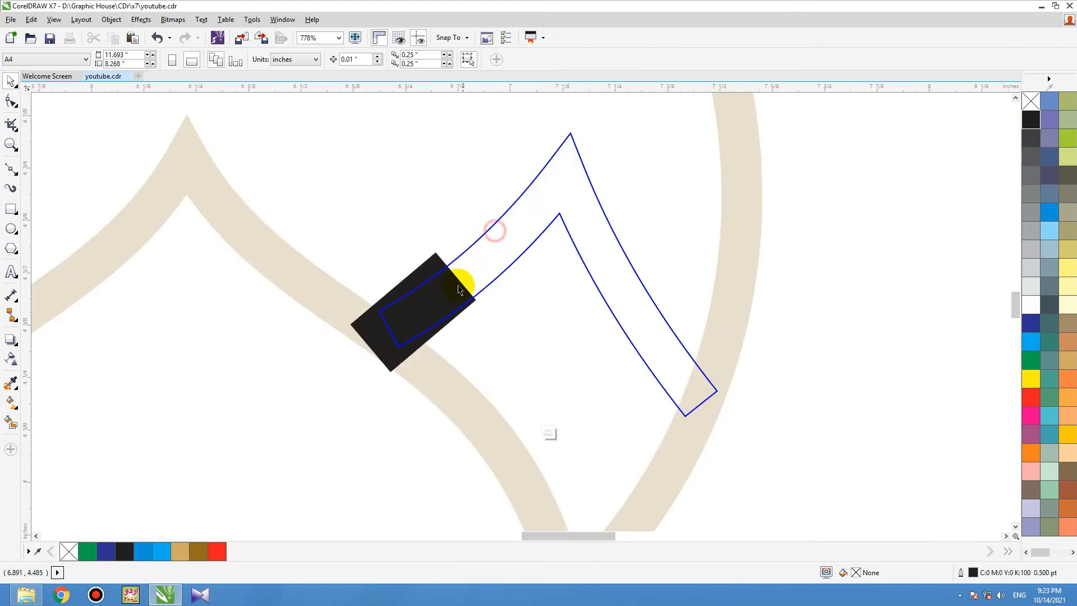
# - Rotate the clipped rectangle to about 36 degrees so it follows the right peak's inner leg
pyautogui.moveTo(445, 294); pyautogui.dragTo(463, 314)
pyautogui.hotkey('ctrl', 'z')
pyautogui.click(452, 293)
pyautogui.moveTo(479, 252); pyautogui.dragTo(485, 261)
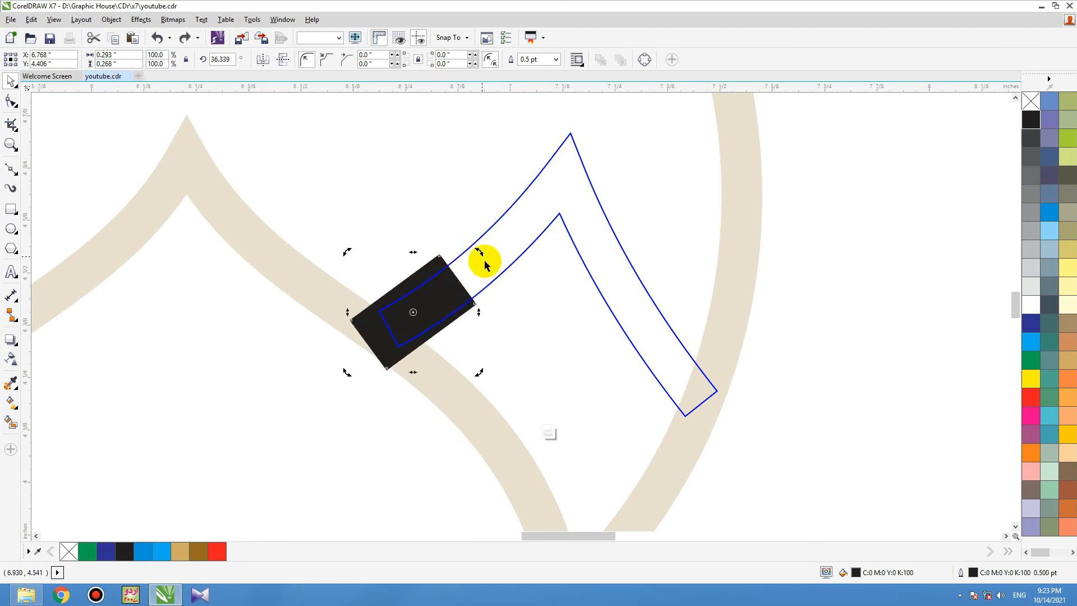
# - Apply a linear transparency to the rectangle, fading from black at the dome to clear up the leg
pyautogui.click(11, 360)
pyautogui.moveTo(460, 268)
pyautogui.mouseDown()
pyautogui.moveTo(366, 356)
pyautogui.moveTo(453, 282)
pyautogui.mouseUp()
pyautogui.press('space')
# - Copy the faded rectangle onto the right peak's outer leg, rotated to about 130 degrees with its dark end at the ring
pyautogui.moveTo(345, 312); pyautogui.dragTo(619, 313)
pyautogui.rightClick(619, 313)
pyautogui.moveTo(606, 325); pyautogui.dragTo(713, 382)
pyautogui.click(698, 382)
pyautogui.moveTo(729, 309)
pyautogui.mouseDown()
pyautogui.moveTo(730, 334)
pyautogui.moveTo(724, 305)
pyautogui.mouseUp()
pyautogui.moveTo(693, 382); pyautogui.dragTo(695, 380)
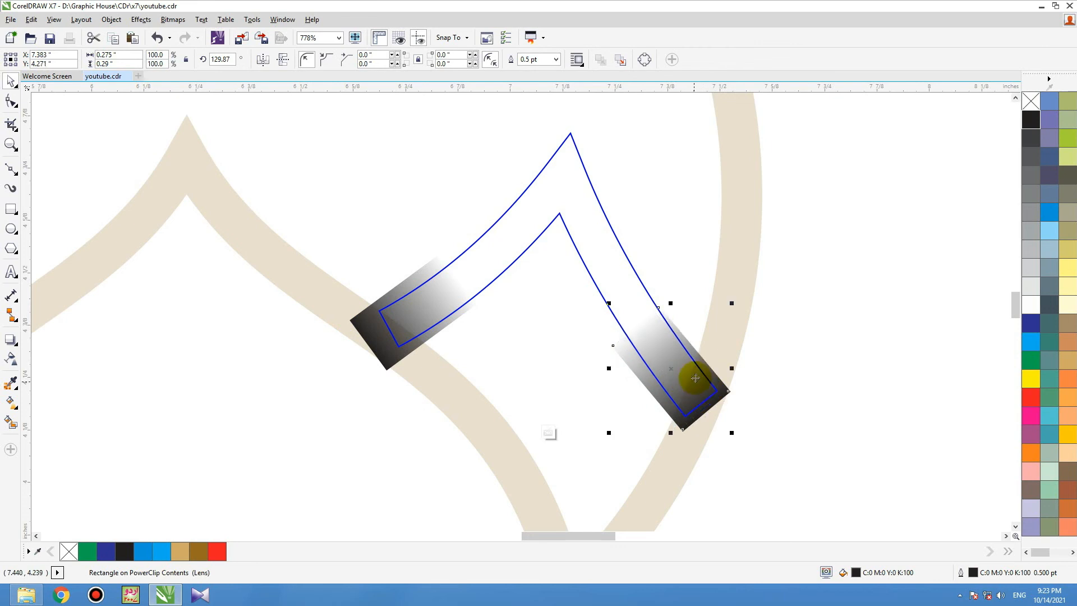
# - Finish editing the right peak's PowerClip and send the peak to the back, behind the dome and ring
pyautogui.keyDown('ctrl'); pyautogui.click(815, 361); pyautogui.keyUp('ctrl')
pyautogui.moveTo(662, 339); pyautogui.dragTo(708, 349)
pyautogui.hotkey('ctrl', 'z')
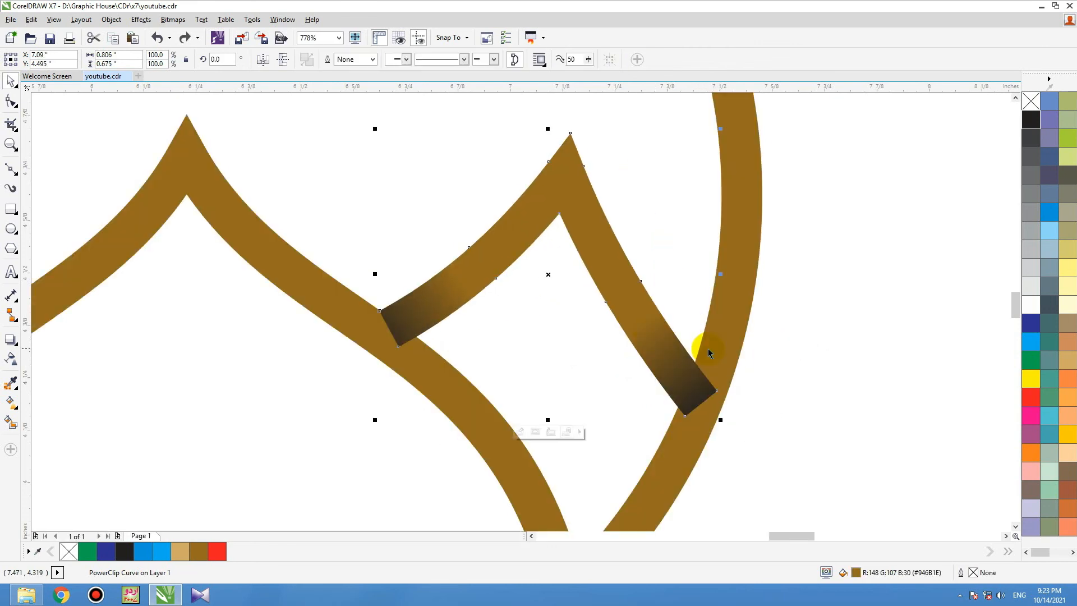
pyautogui.hotkey('shift', 'pagedown')
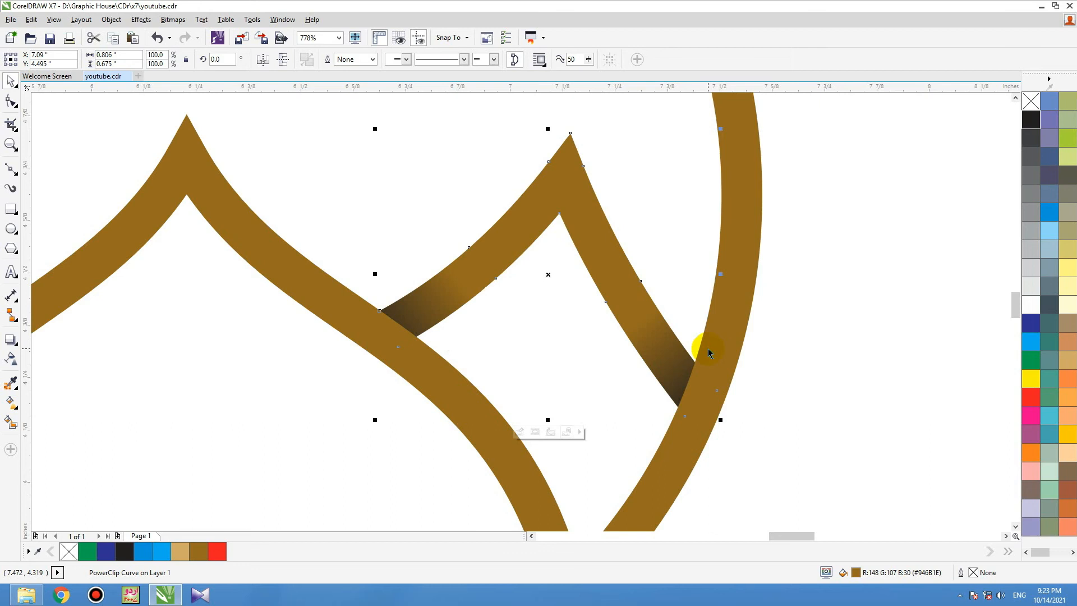
# - Draw a red rectangle about 0.26 by 0.22 inches over the junction of the left peak and the dome
pyautogui.scroll(-5, 708, 352)
pyautogui.moveTo(758, 275); pyautogui.dragTo(421, 435)
pyautogui.scroll(-4, 676, 275)
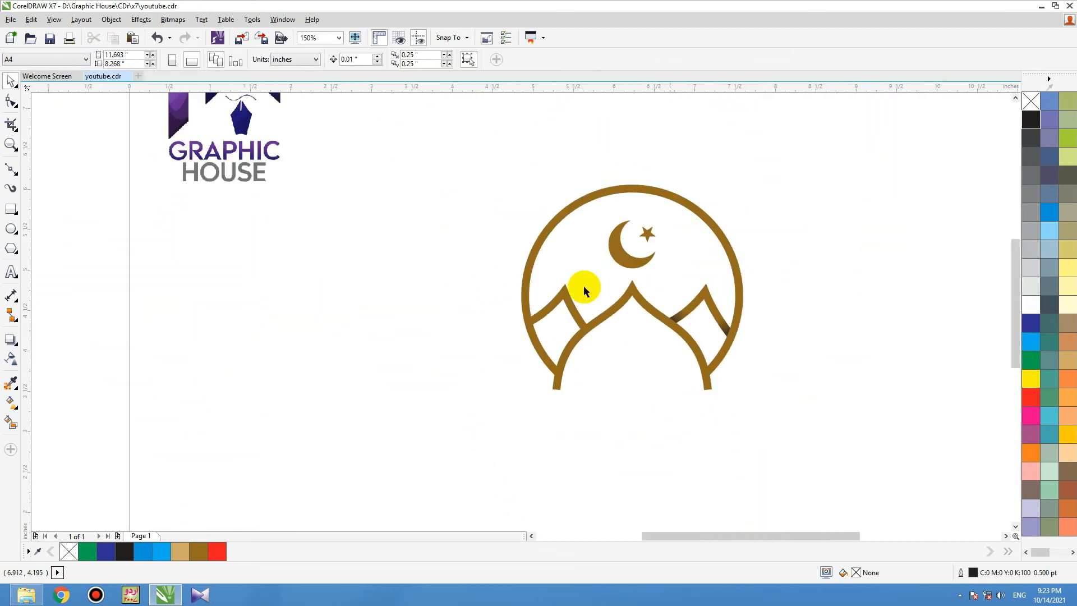
pyautogui.click(564, 295)
pyautogui.scroll(4, 567, 330)
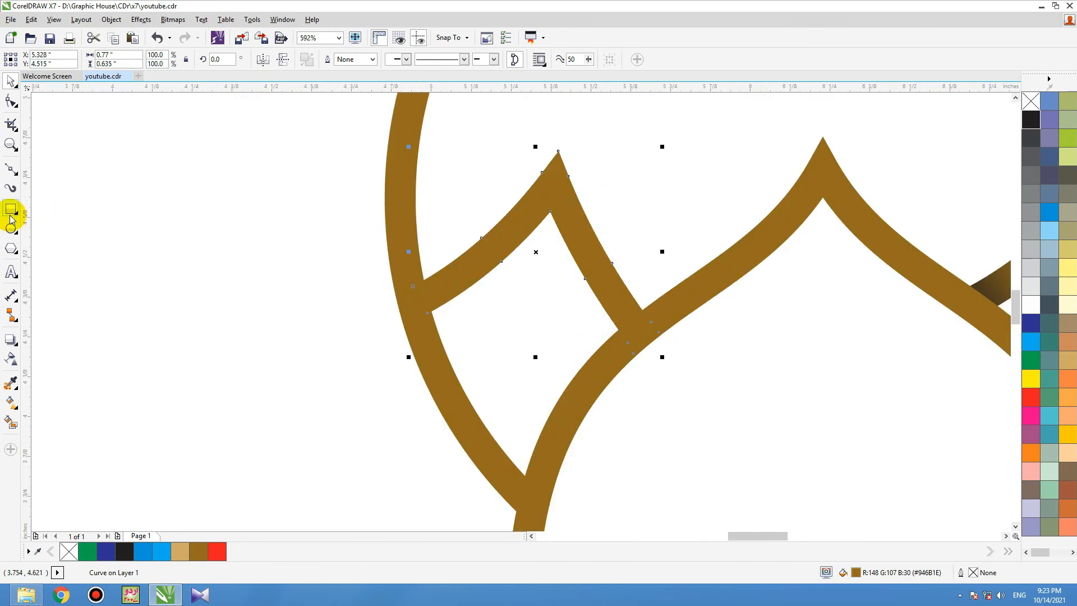
pyautogui.click(10, 209)
pyautogui.moveTo(585, 279); pyautogui.dragTo(669, 349)
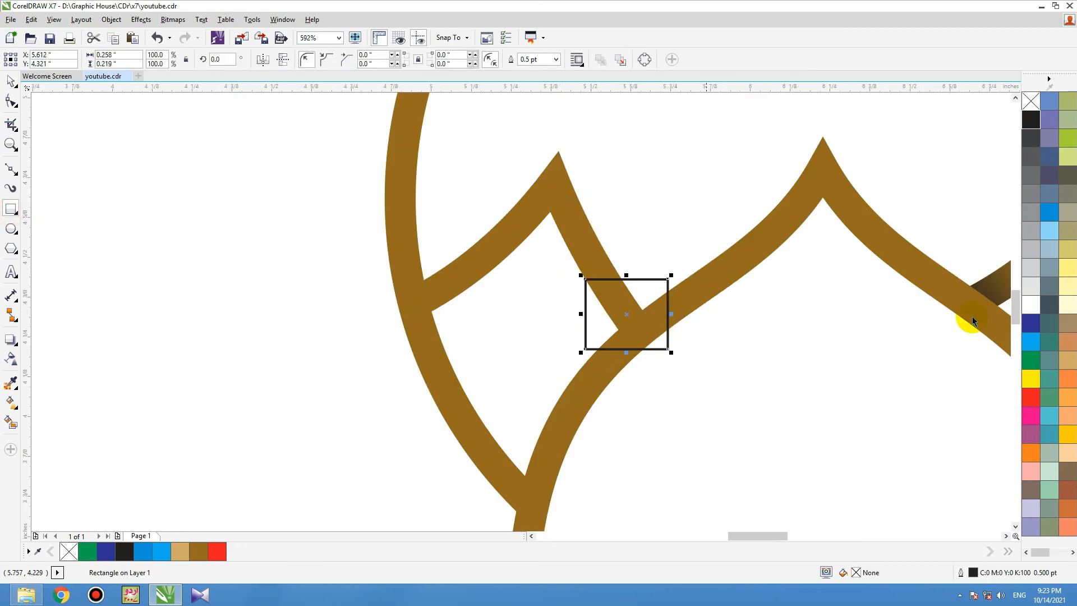
pyautogui.click(1032, 396)
pyautogui.press('space')
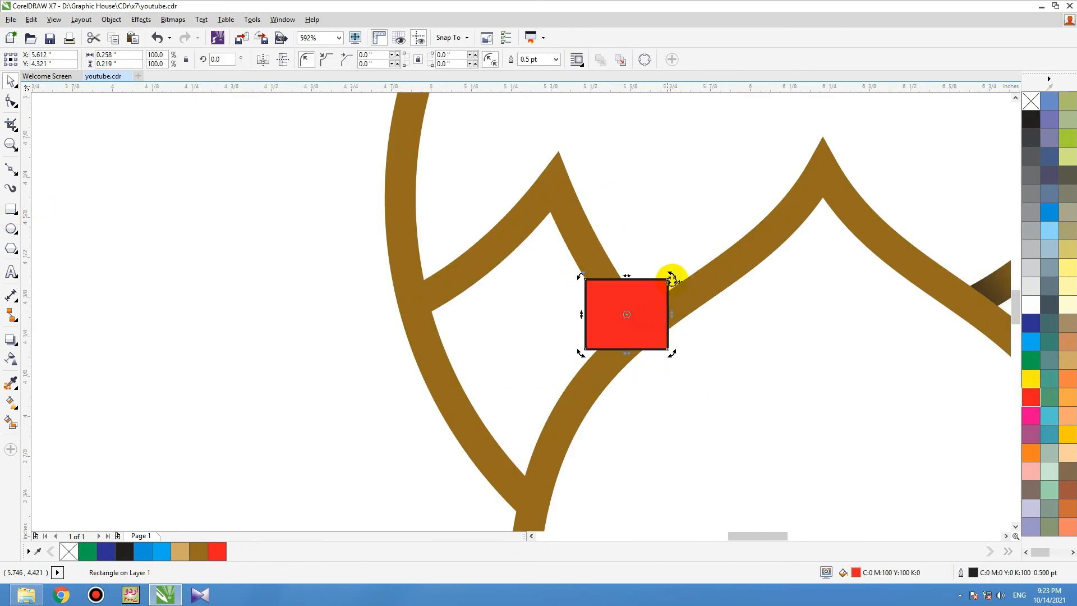
# - Rotate the rectangle to about 304 degrees along the left peak's inner leg and make it solid black without an outline
pyautogui.moveTo(675, 278); pyautogui.dragTo(677, 330)
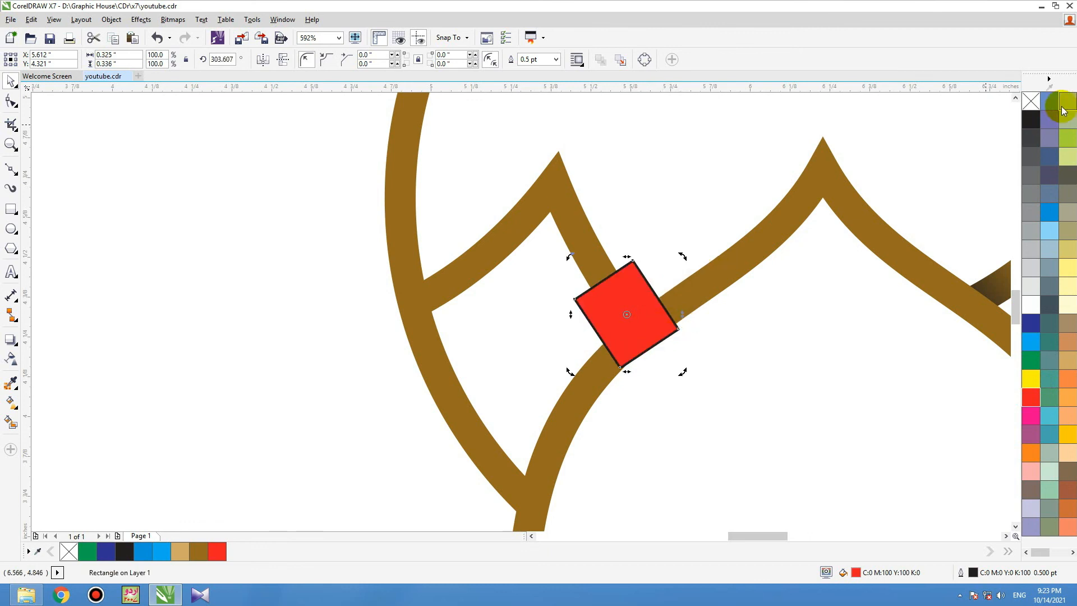
pyautogui.click(1031, 118)
pyautogui.rightClick(1031, 101)
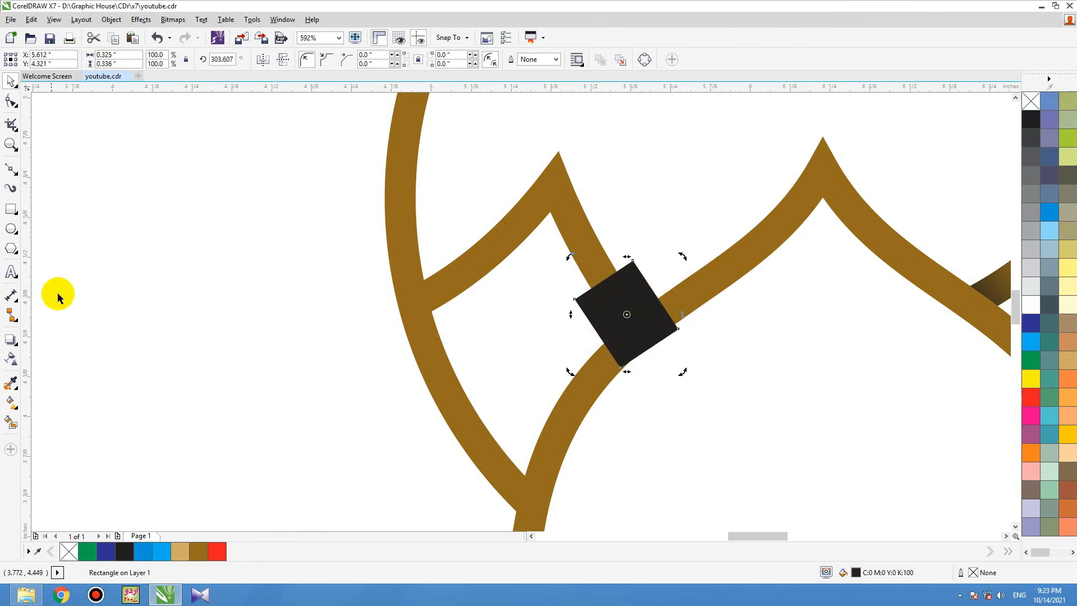
# - Apply a linear transparency to the black rectangle, dark at the dome and fading out up the left peak's inner leg
pyautogui.click(11, 358)
pyautogui.moveTo(609, 273); pyautogui.dragTo(606, 270)
pyautogui.press('space')
pyautogui.press('space')
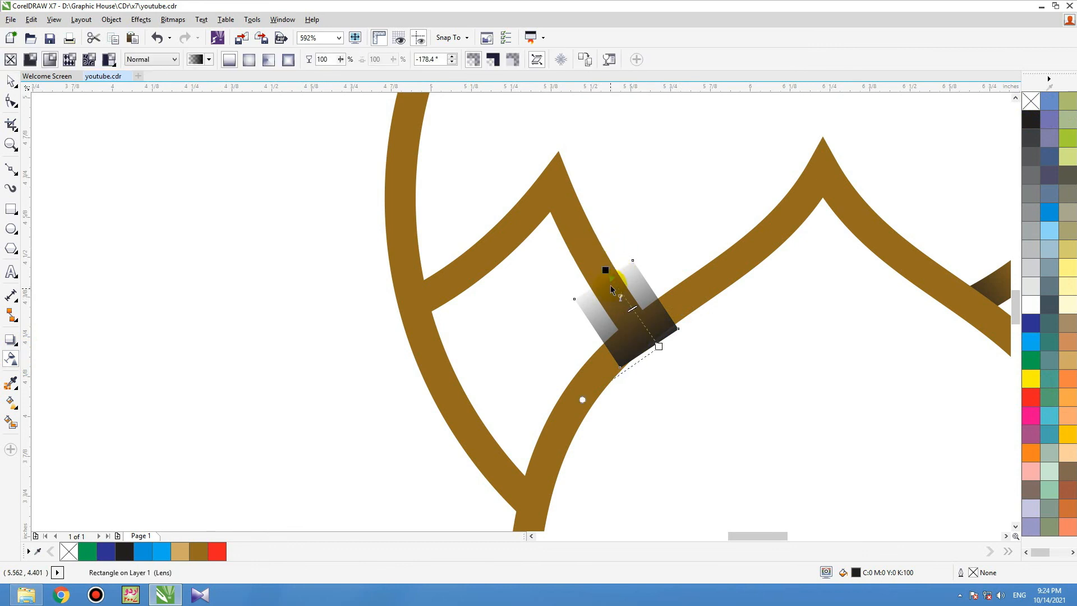
pyautogui.press('space')
# - PowerClip the faded rectangle inside the left peak and shift it slightly up the inner leg within the clipped contents
pyautogui.rightClick(623, 279)
pyautogui.click(640, 202)
pyautogui.click(593, 252)
pyautogui.keyDown('ctrl'); pyautogui.click(593, 252); pyautogui.keyUp('ctrl')
pyautogui.moveTo(582, 264); pyautogui.dragTo(662, 318)
pyautogui.click(675, 369)
# - Copy the faded rectangle onto the left peak's outer leg, rotated to about 208 degrees with its dark end at the ring
pyautogui.moveTo(594, 305); pyautogui.dragTo(449, 302)
pyautogui.rightClick(449, 302)
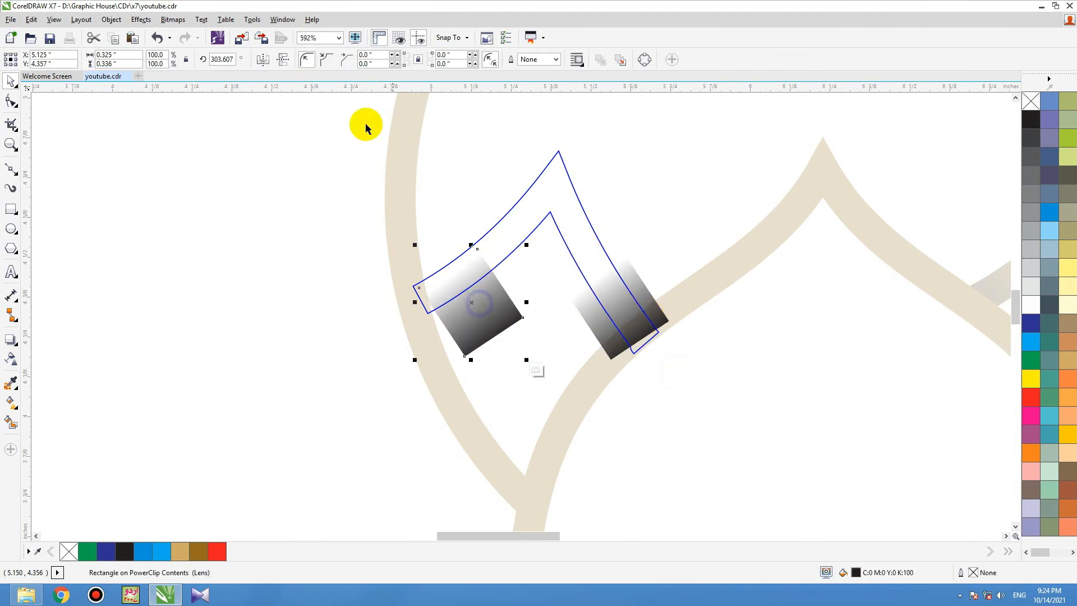
pyautogui.click(283, 62)
pyautogui.click(267, 64)
pyautogui.click(458, 333)
pyautogui.moveTo(527, 246); pyautogui.dragTo(404, 234)
pyautogui.moveTo(472, 311); pyautogui.dragTo(443, 296)
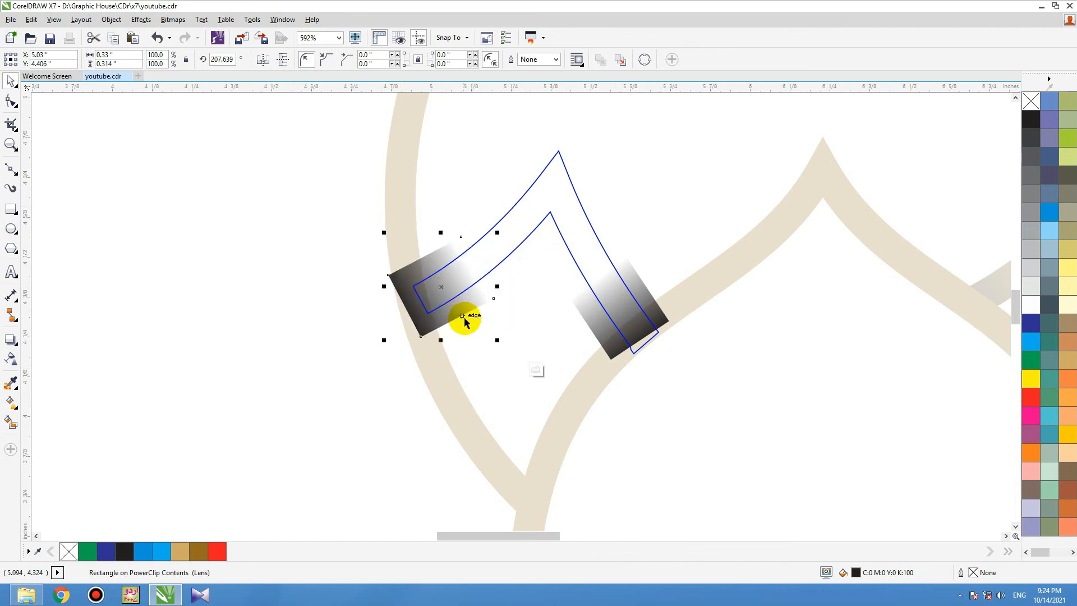
# - Finish editing the left peak's PowerClip and send the peak behind the ring and dome
pyautogui.keyDown('ctrl'); pyautogui.click(720, 388); pyautogui.keyUp('ctrl')
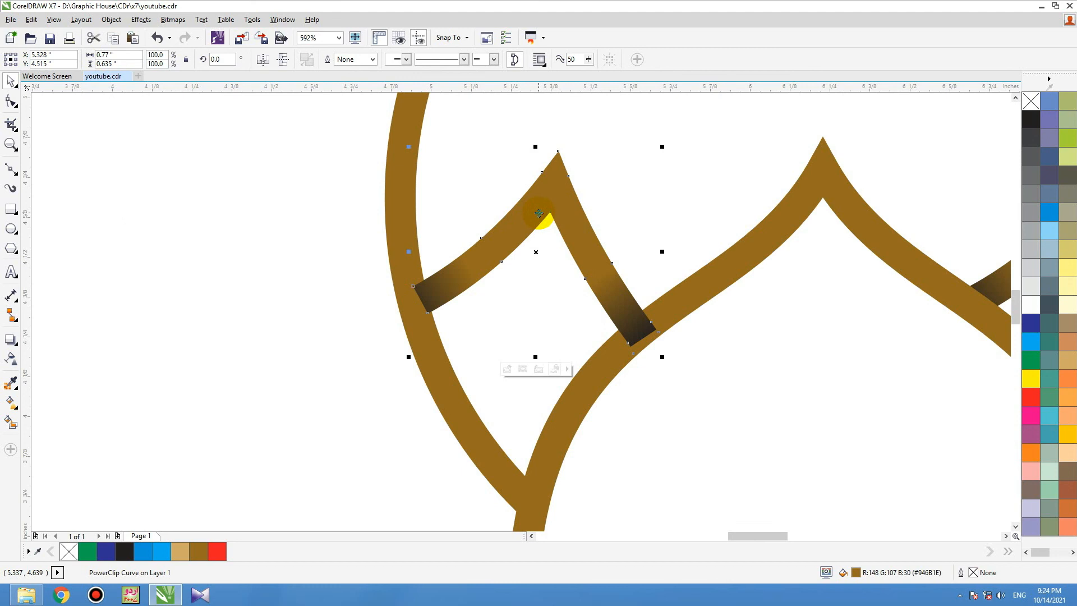
pyautogui.scroll(-3, 448, 264)
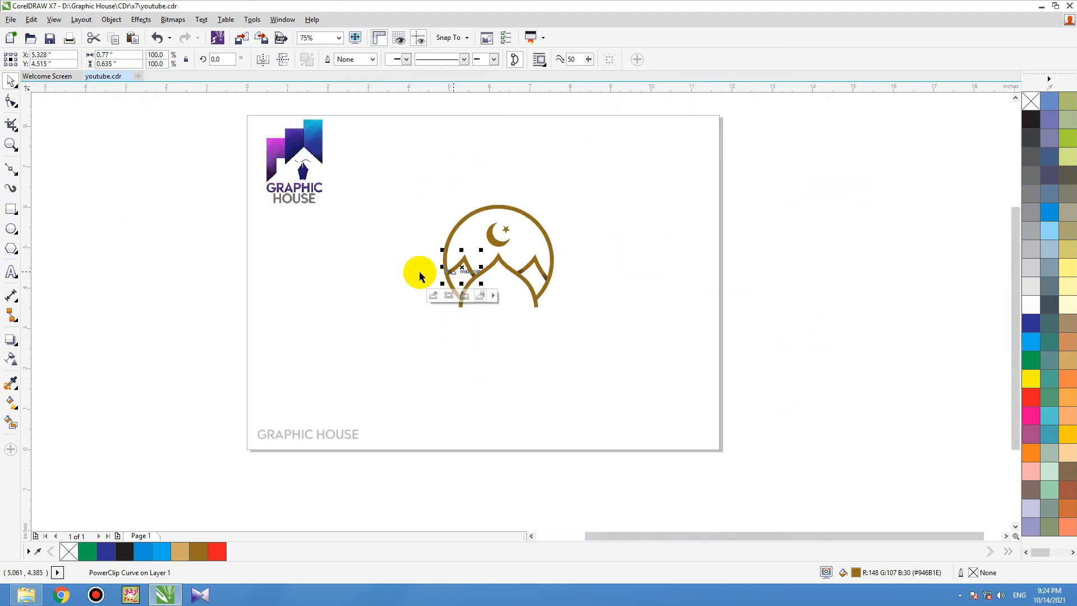
pyautogui.click(346, 260)
pyautogui.moveTo(409, 166); pyautogui.dragTo(653, 376)
pyautogui.hotkey('shift', 'F2')
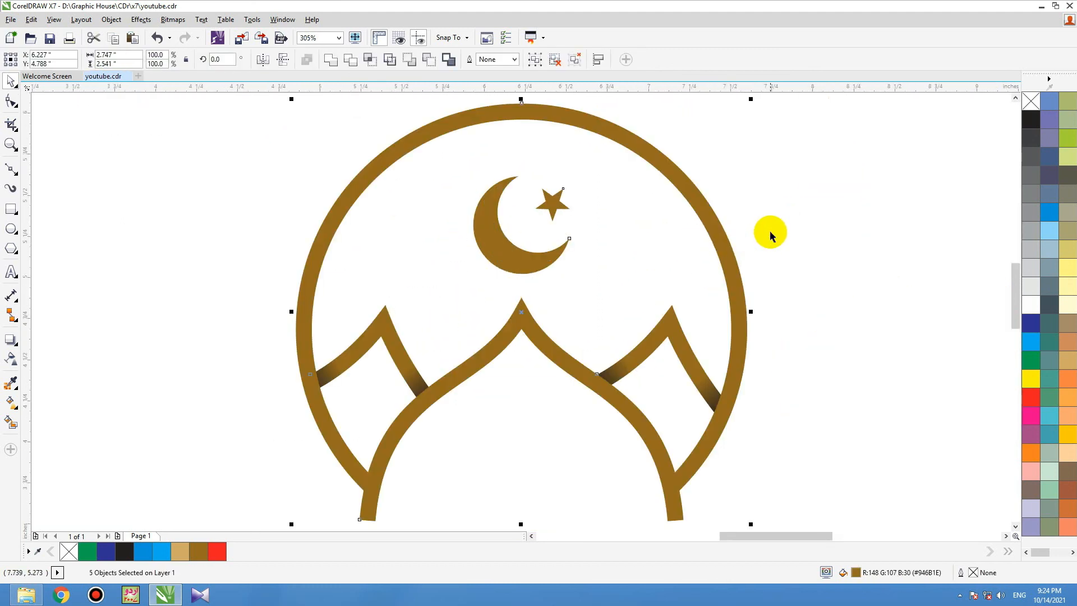
pyautogui.click(771, 234)
# - Give the dome a linear fountain fill running diagonally from brown at the lower left to gold at the upper right
pyautogui.click(591, 371)
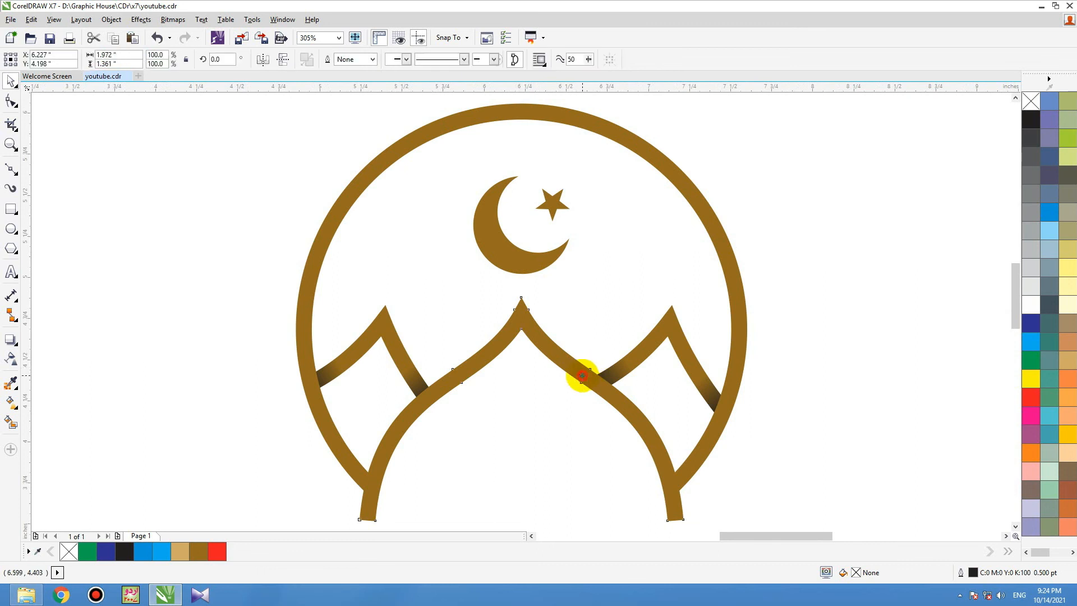
pyautogui.moveTo(373, 507); pyautogui.dragTo(636, 287)
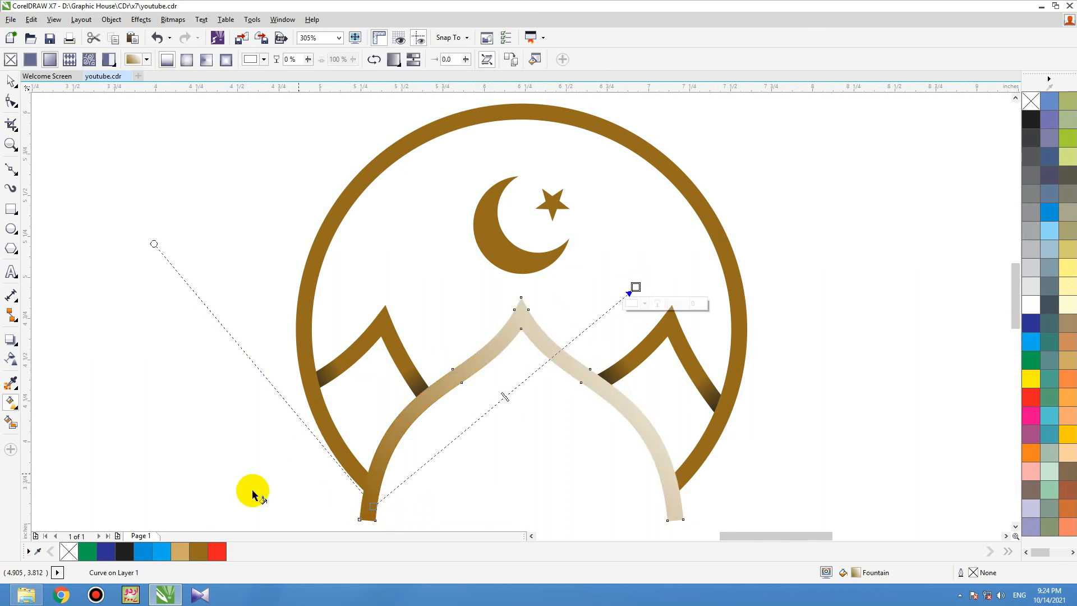
pyautogui.click(180, 550)
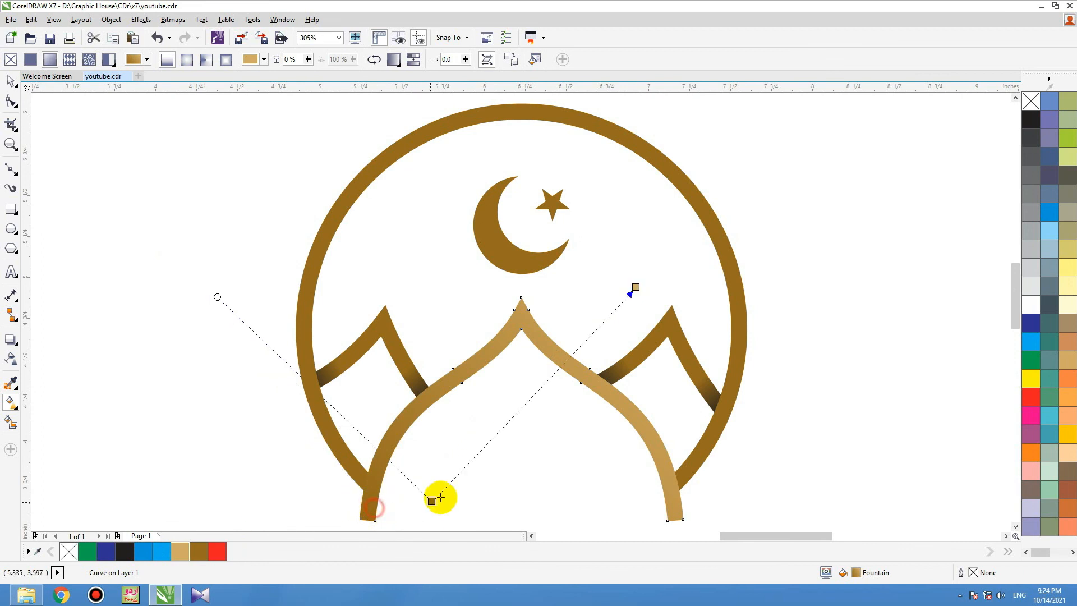
pyautogui.press('space')
# - Apply the same brown-to-gold fountain fill to the crescent and star group, running from the crescent's lower part up to the star
pyautogui.click(506, 238)
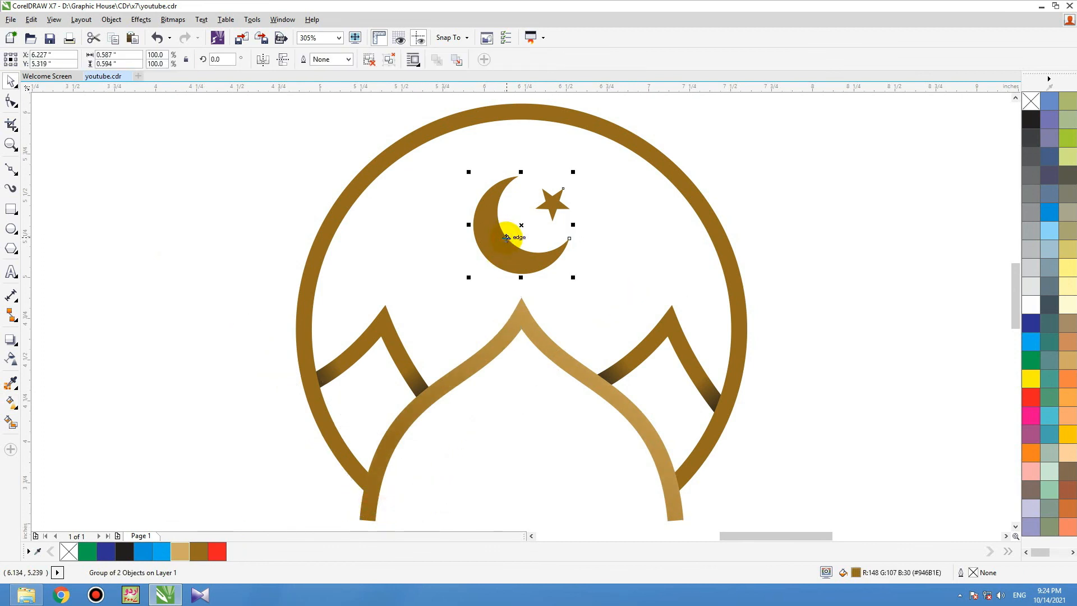
pyautogui.hotkey('ctrl', 'r')
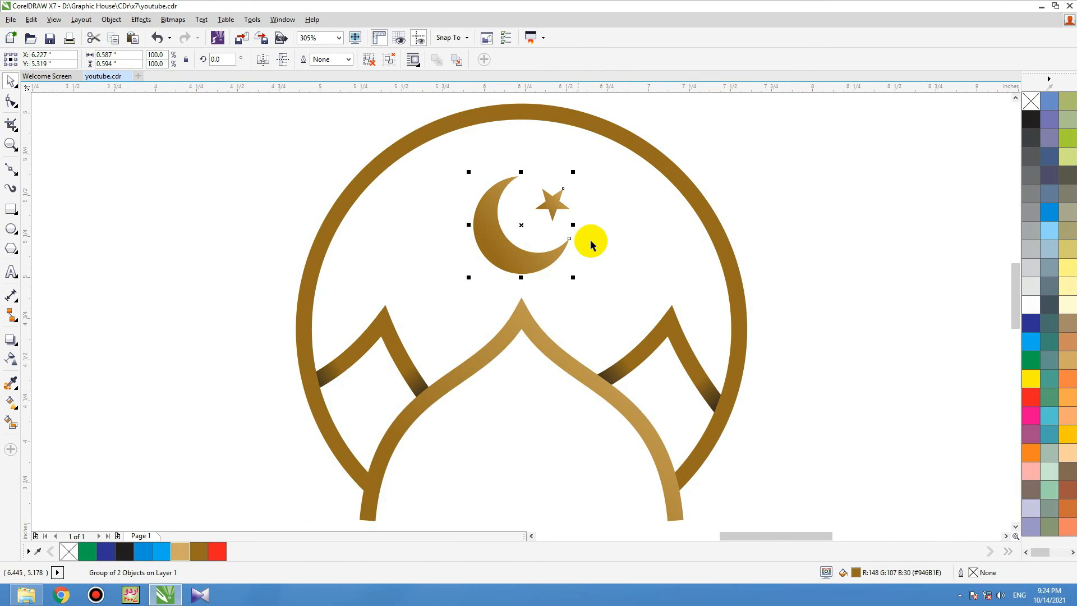
pyautogui.press('space')
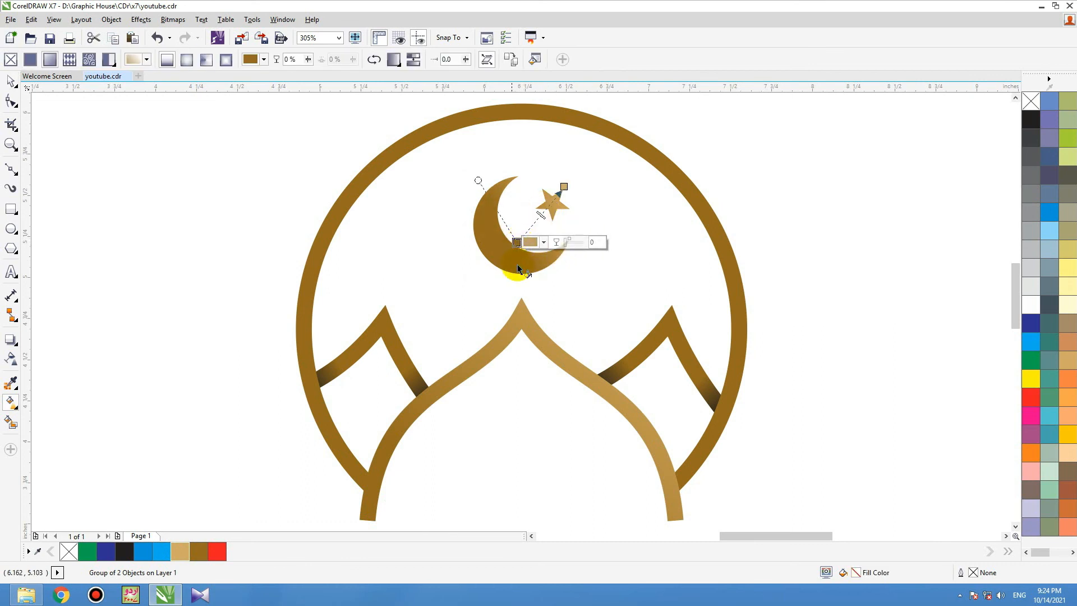
pyautogui.press('space')
pyautogui.scroll(-5, 517, 262)
pyautogui.moveTo(442, 191); pyautogui.dragTo(590, 342)
pyautogui.hotkey('shift', 'F2')
pyautogui.click(758, 281)
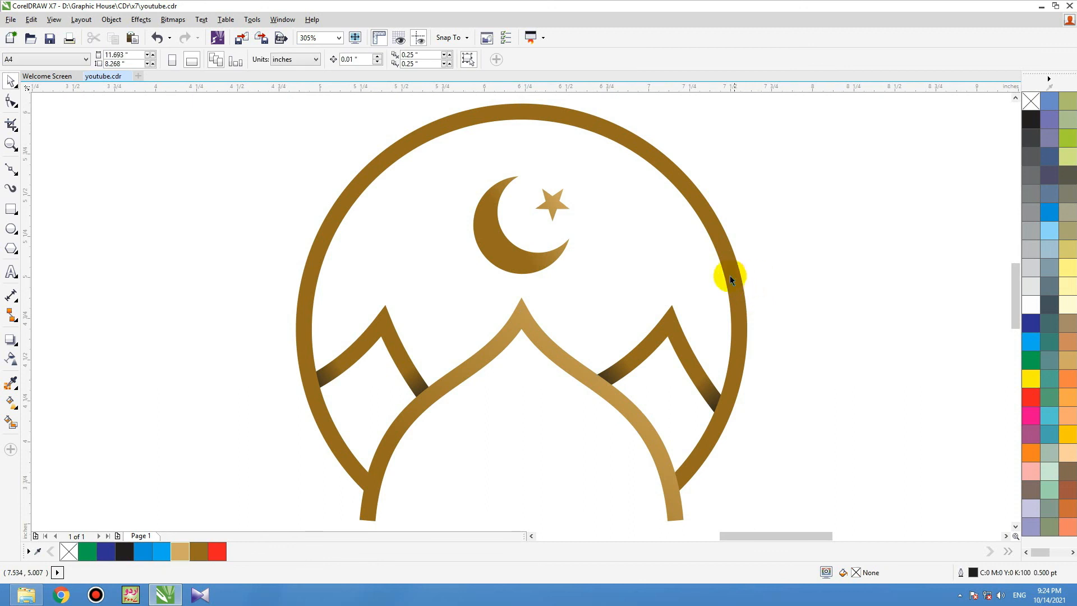
pyautogui.scroll(-2, 676, 264)
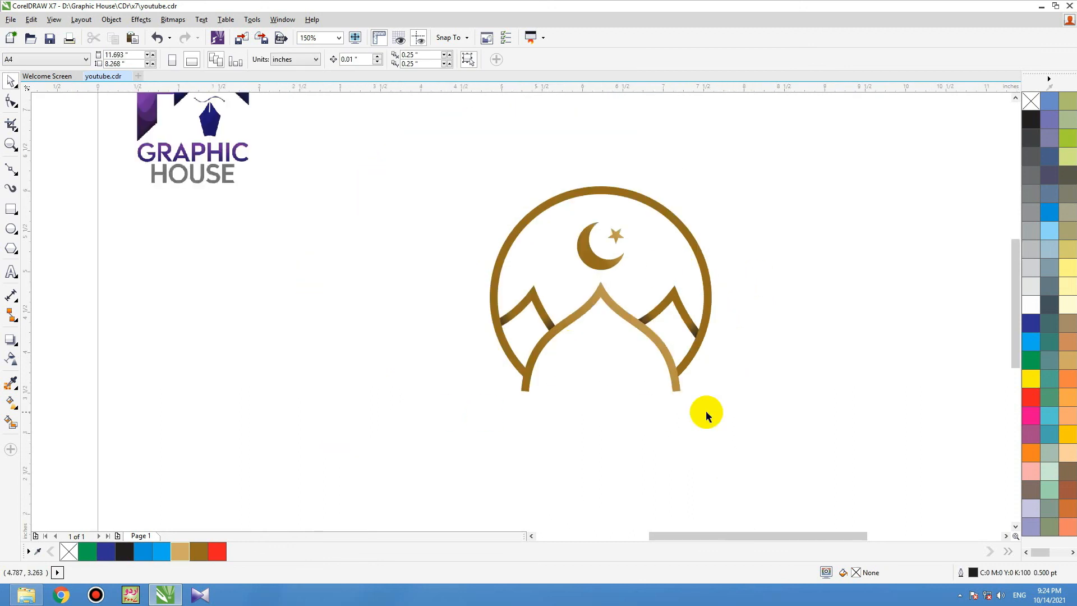